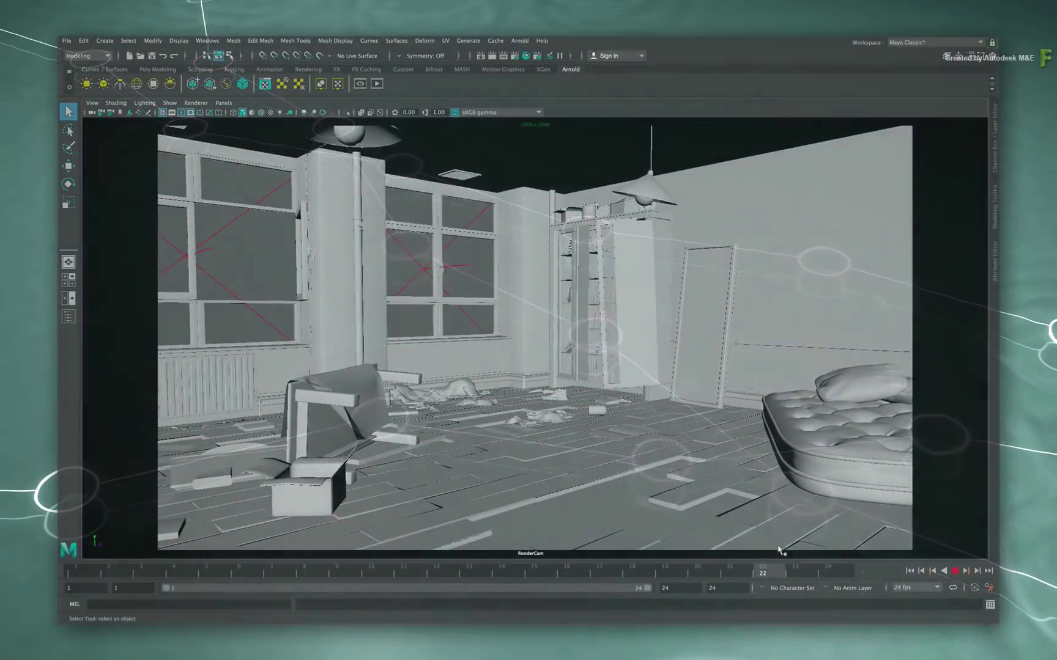
# Go back to frame 5, render RenderCam with Arnold, and view the N and Z passes
pyautogui.moveTo(758, 572); pyautogui.dragTo(469, 590)
pyautogui.click(360, 83)
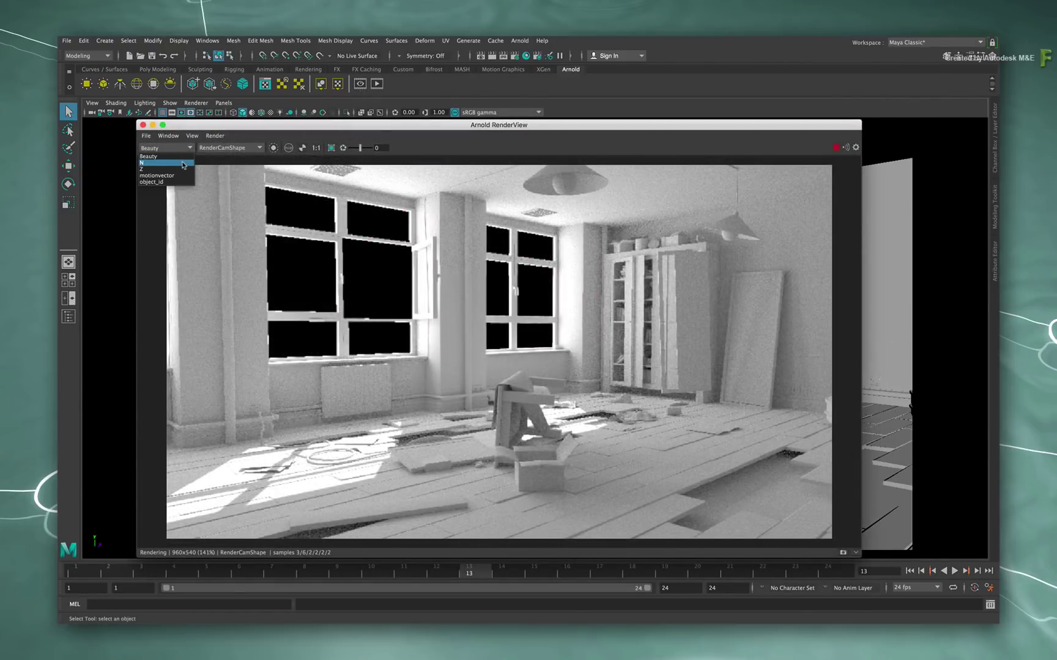
pyautogui.click(182, 163)
pyautogui.click(184, 148)
pyautogui.click(182, 169)
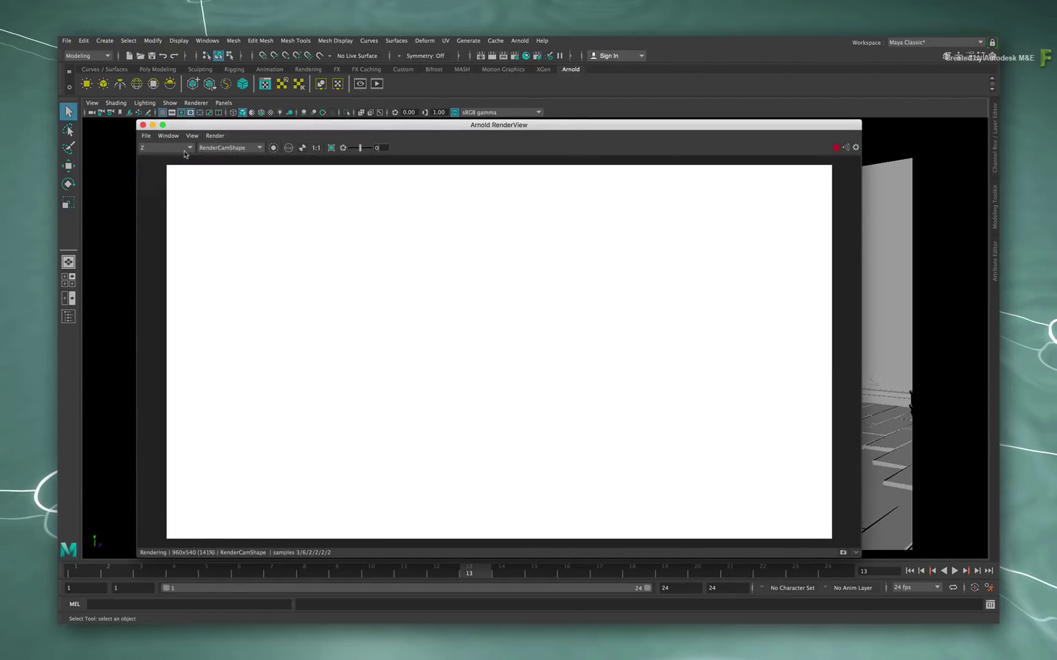
# Check the motionvector and object_id passes in the RenderView, then return to Beauty
pyautogui.click(186, 150)
pyautogui.click(161, 175)
pyautogui.click(190, 148)
pyautogui.click(154, 181)
pyautogui.click(190, 148)
pyautogui.click(161, 175)
pyautogui.click(186, 148)
pyautogui.click(178, 163)
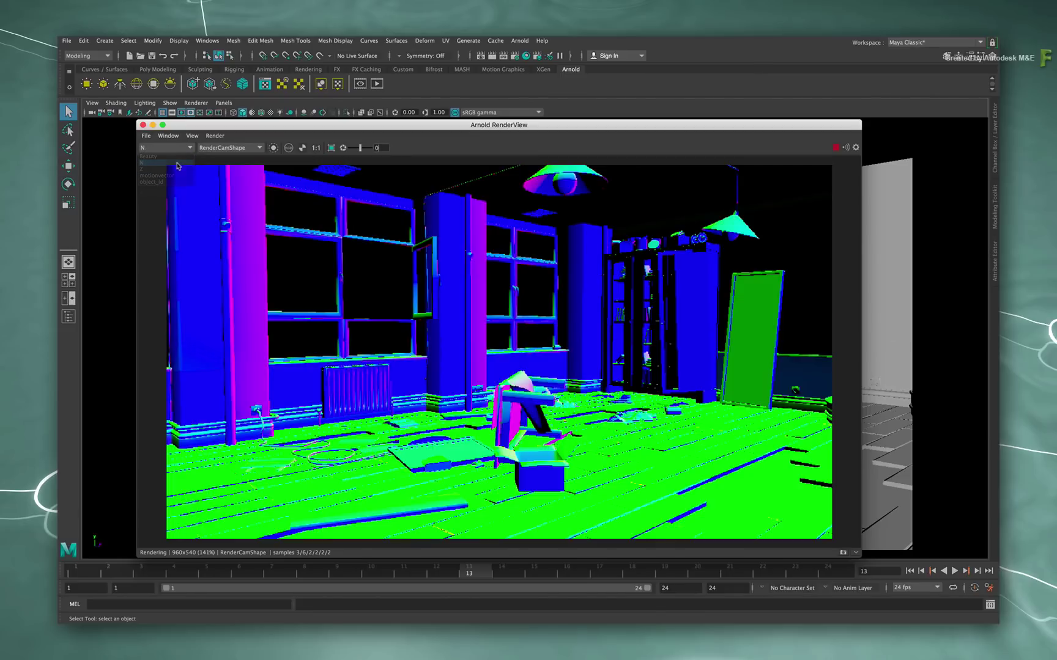
pyautogui.click(189, 147)
pyautogui.click(160, 156)
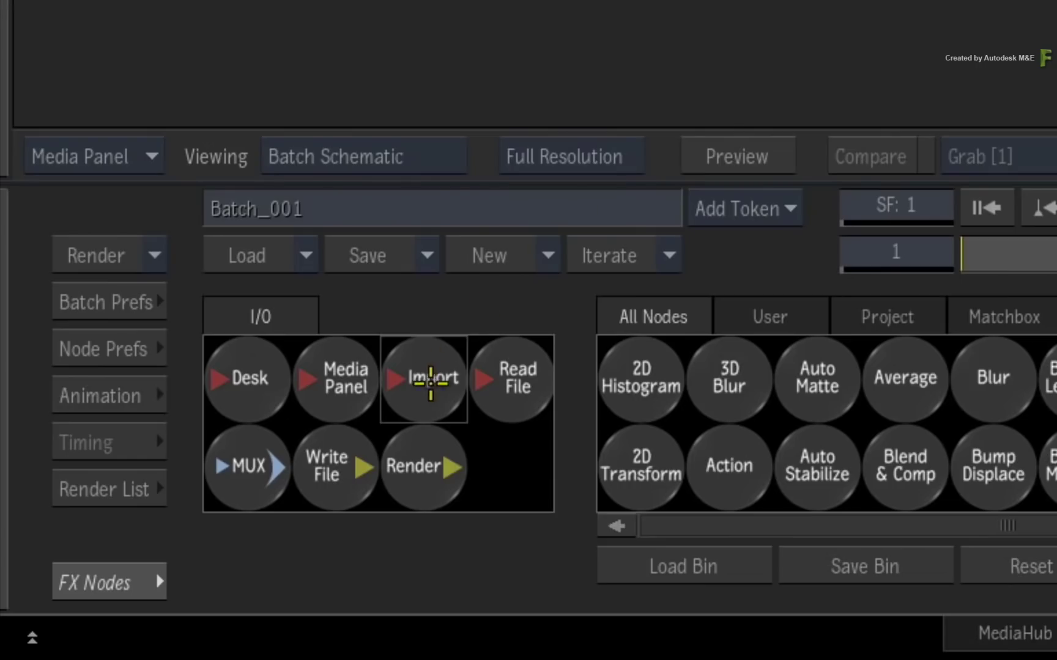
# Browse to the using_render_pass_in_action bookmark and tag media as scene-linear Rec 709/sRGB
pyautogui.click(423, 378)
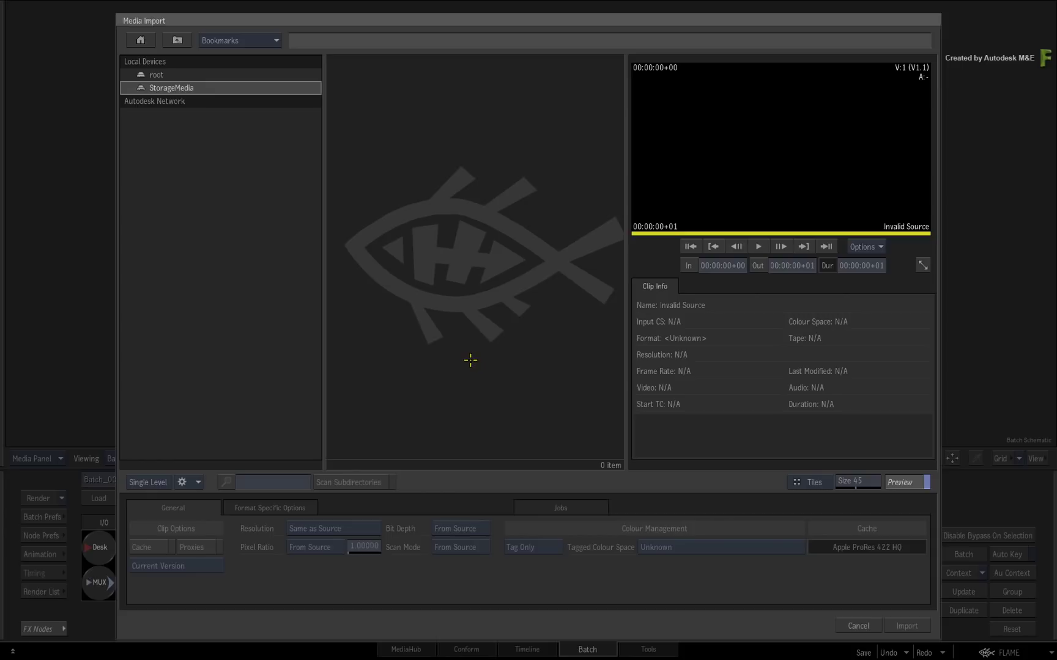
pyautogui.click(268, 40)
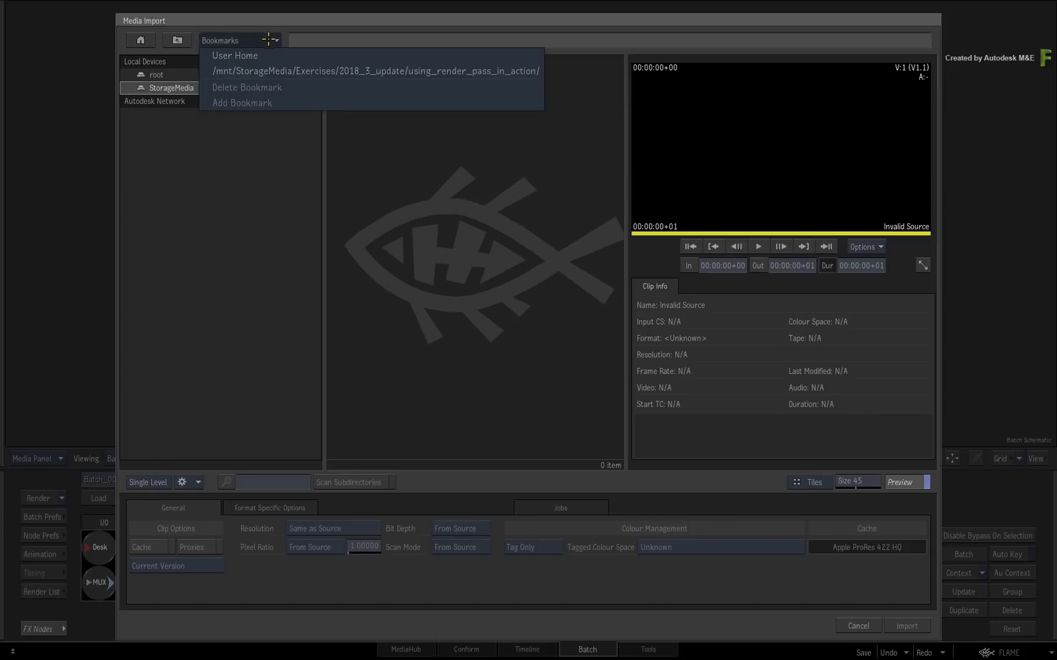
pyautogui.click(266, 70)
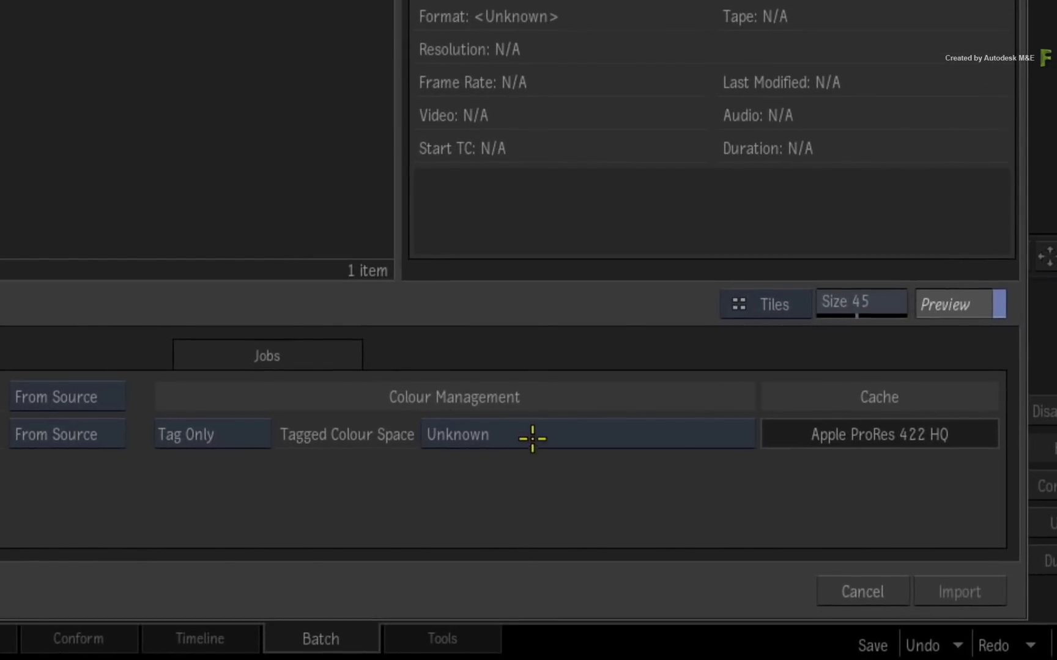
pyautogui.click(692, 547)
pyautogui.moveTo(593, 515)
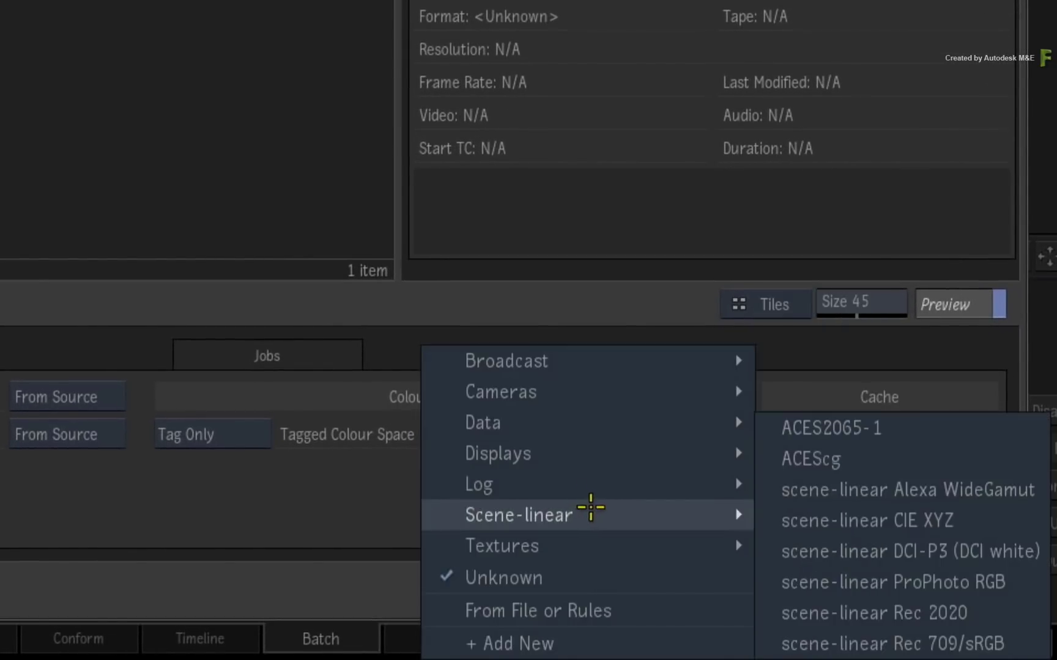
pyautogui.click(766, 639)
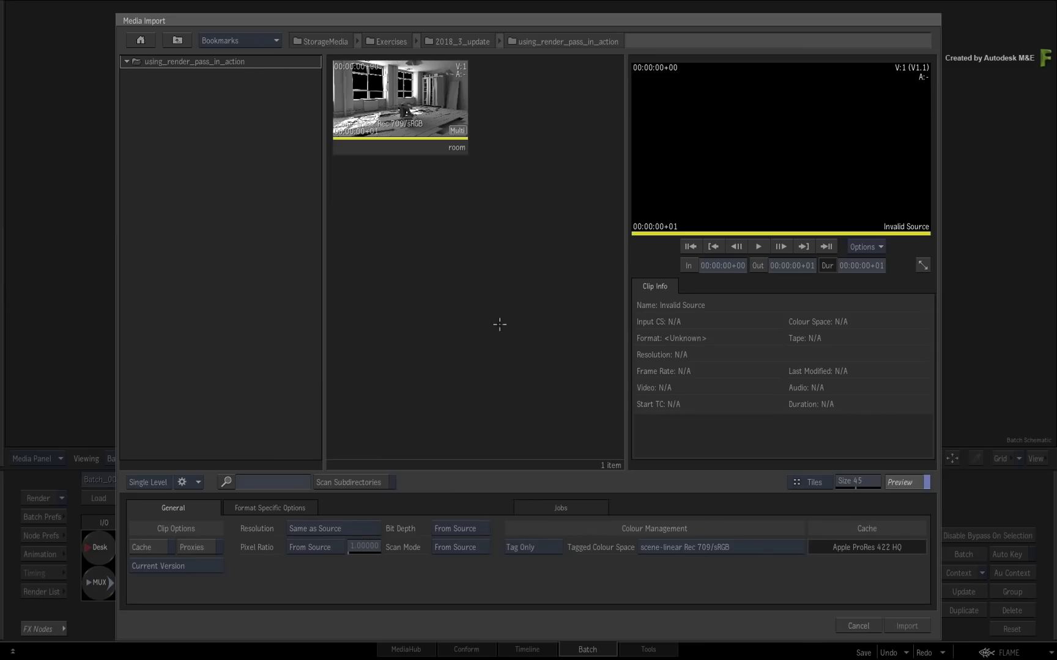
# Select the room clip, expand its render passes, and import it into the batch
pyautogui.click(428, 107)
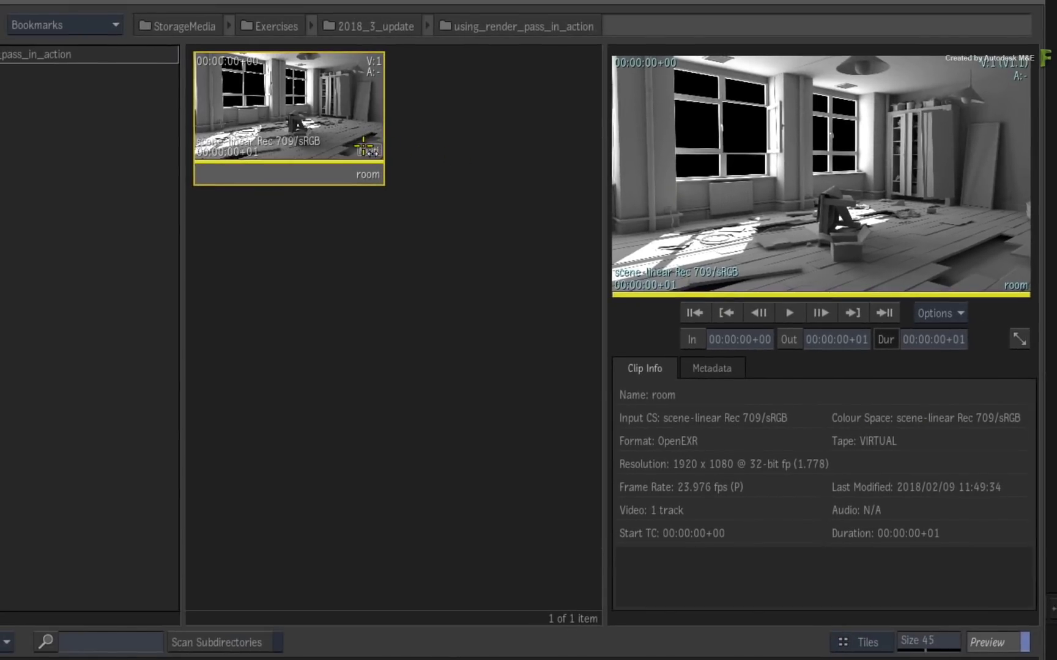
pyautogui.click(367, 151)
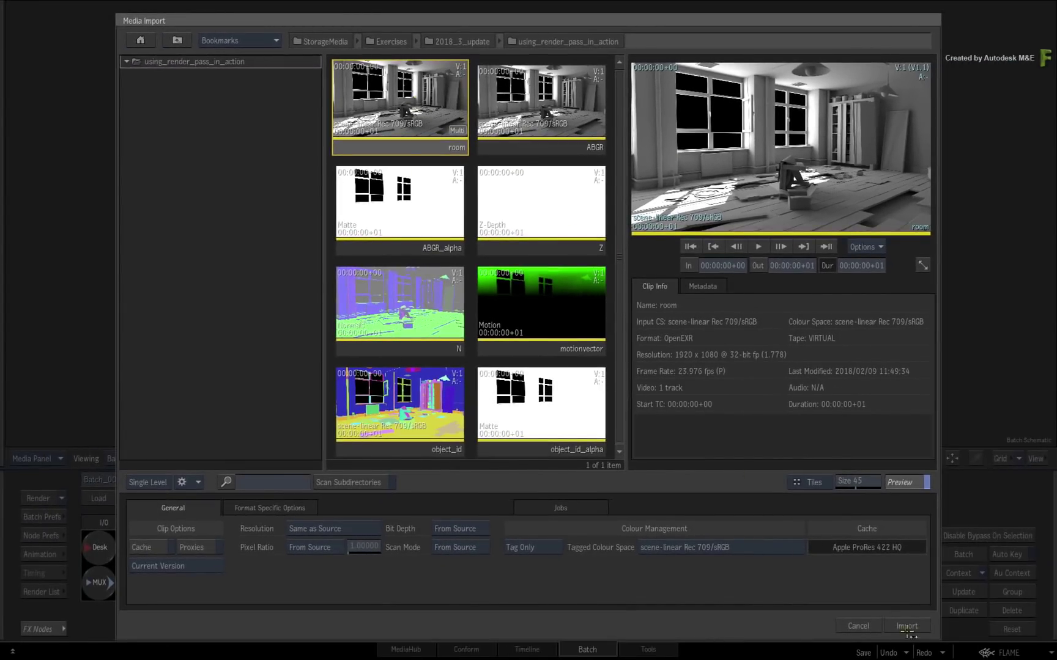
pyautogui.click(907, 627)
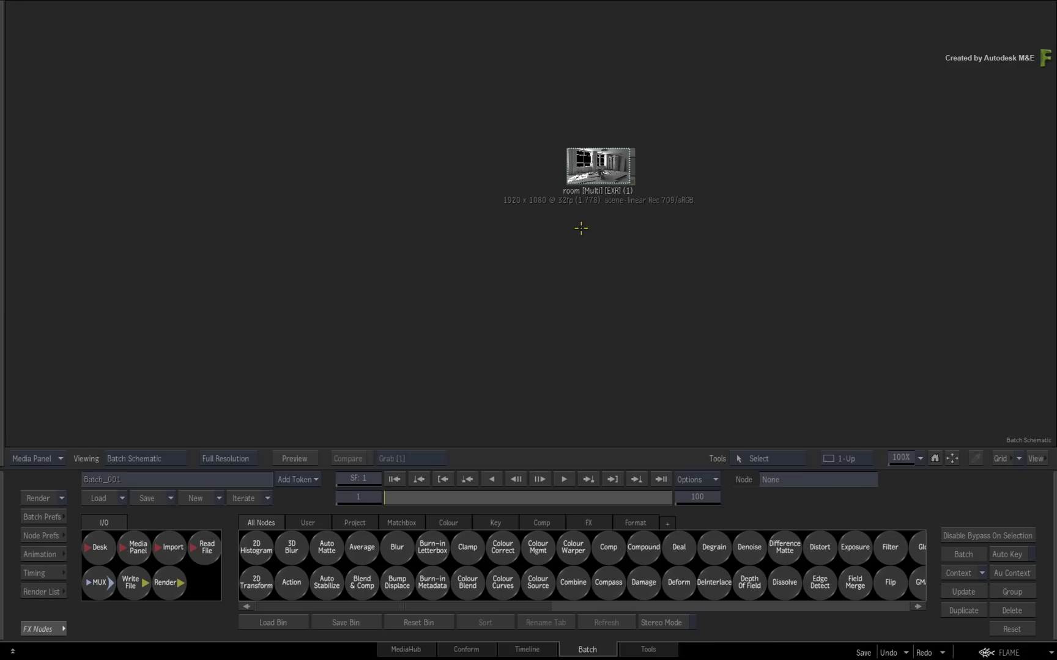
# Move the room node and cycle its N, object_id and ABGR channels in the Result Viewer
pyautogui.moveTo(577, 185); pyautogui.dragTo(520, 204)
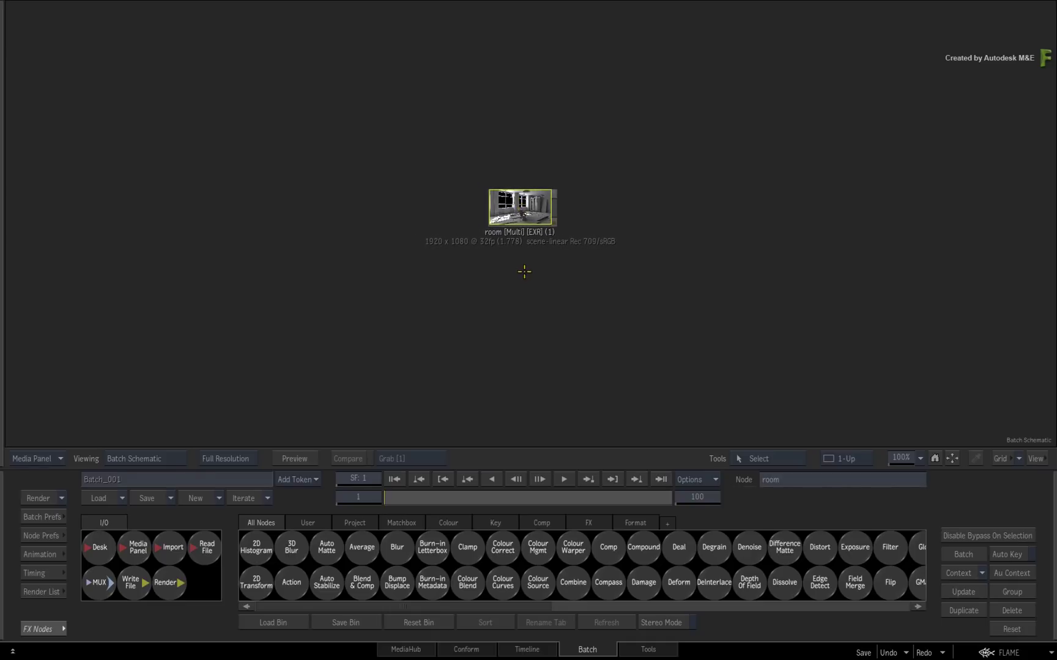
pyautogui.press('F4')
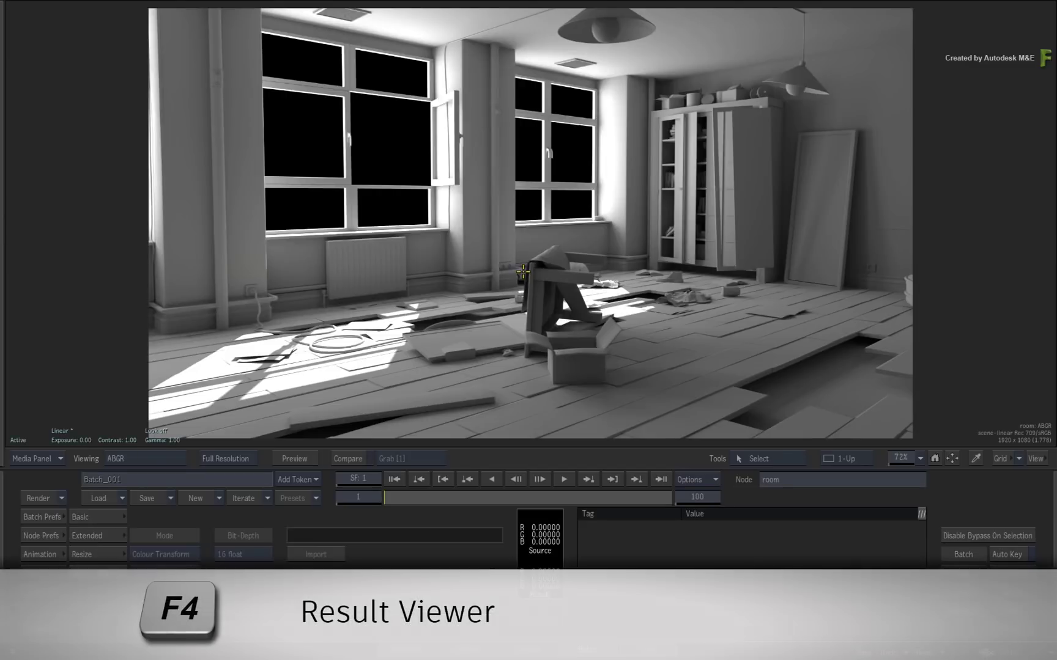
pyautogui.press('Down')
pyautogui.press('Down')
pyautogui.press('Down')
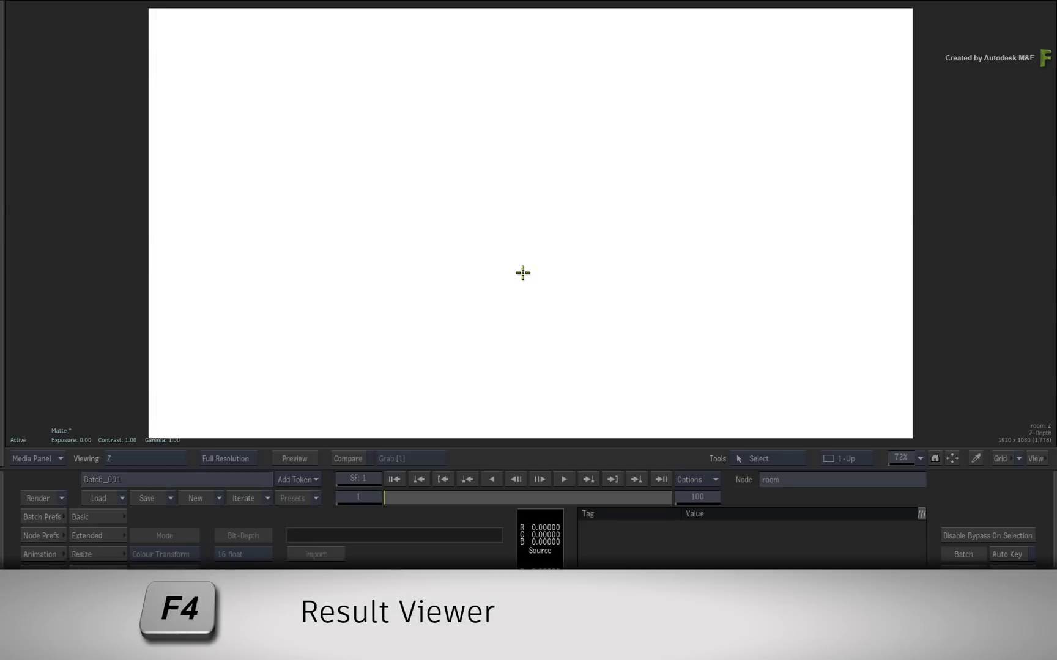
pyautogui.press('Down')
pyautogui.press('Down')
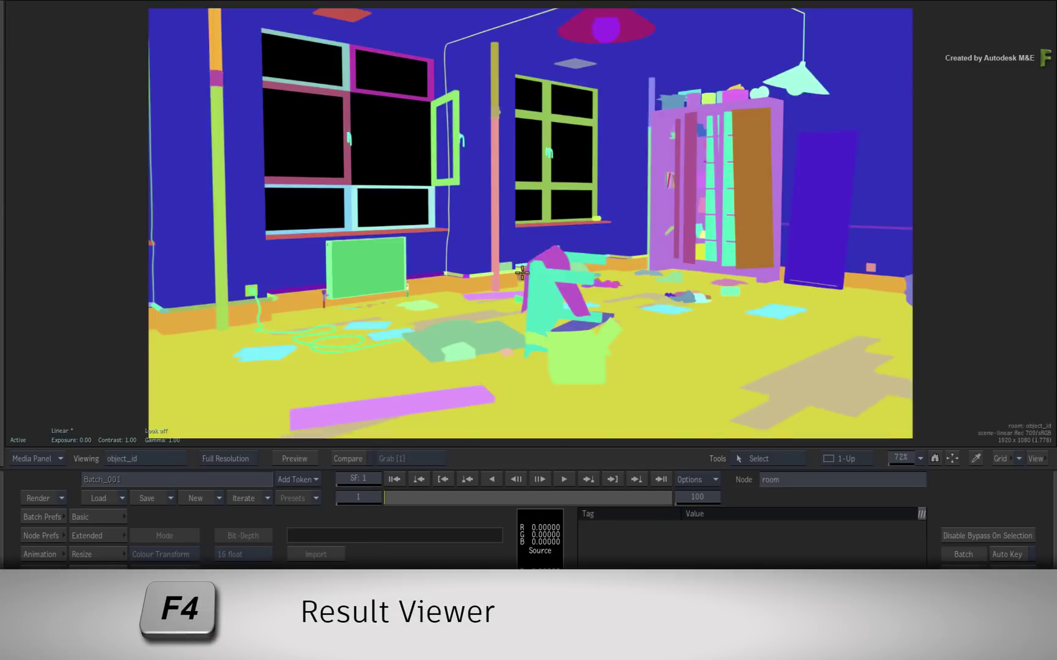
pyautogui.press('Down')
pyautogui.press('Down')
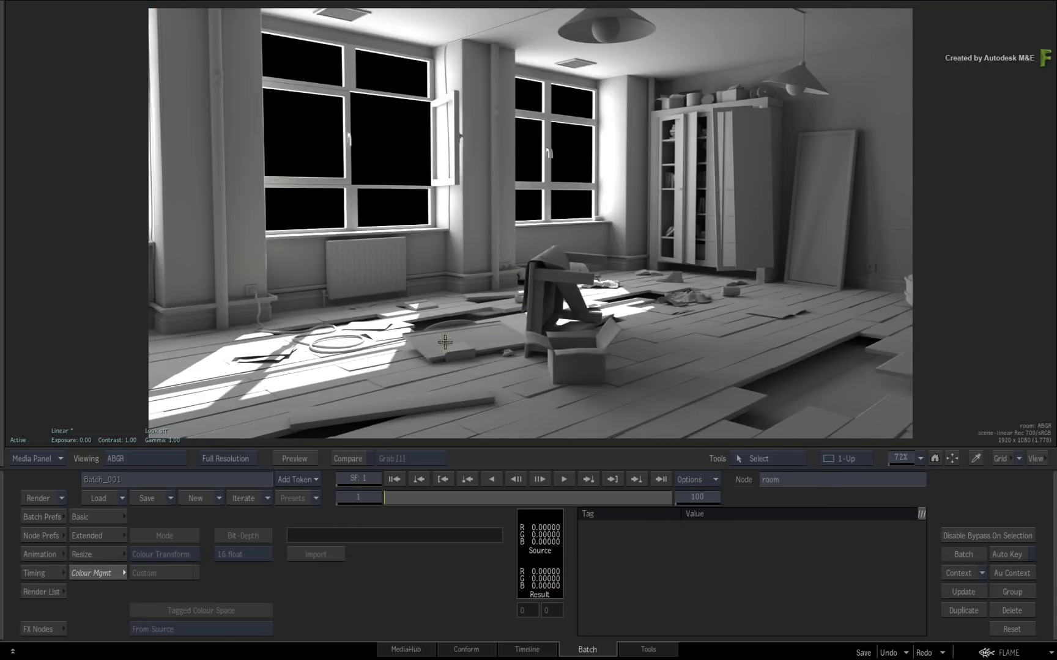
pyautogui.press('F4')
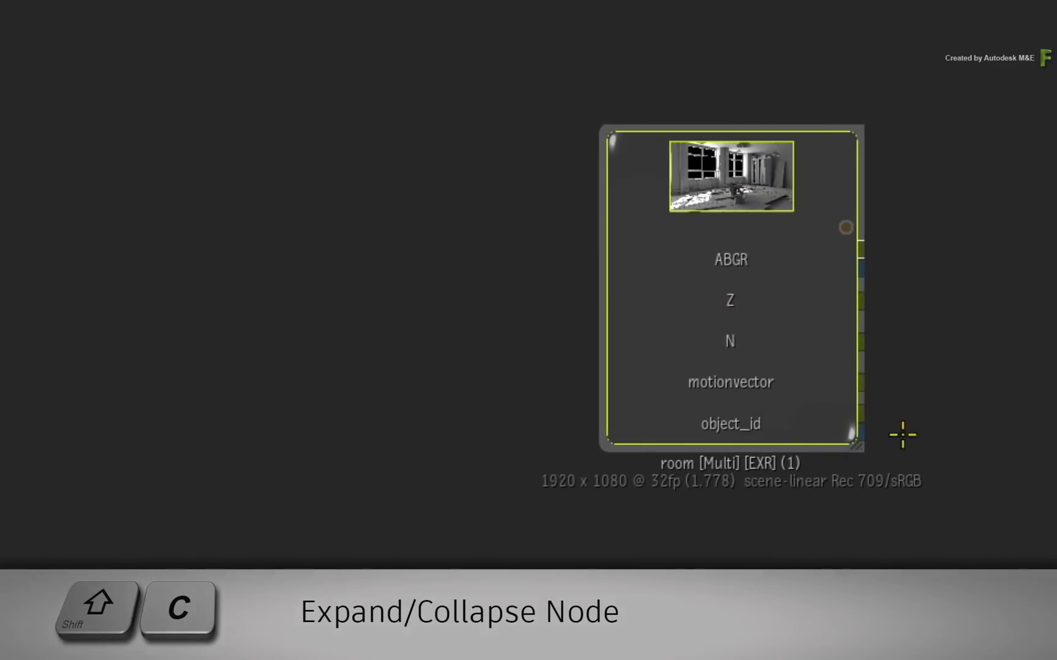
# Drag the expanded room node, with its ABGR, Z, N, motionvector and object_id outputs, left
pyautogui.moveTo(732, 164); pyautogui.dragTo(282, 239)
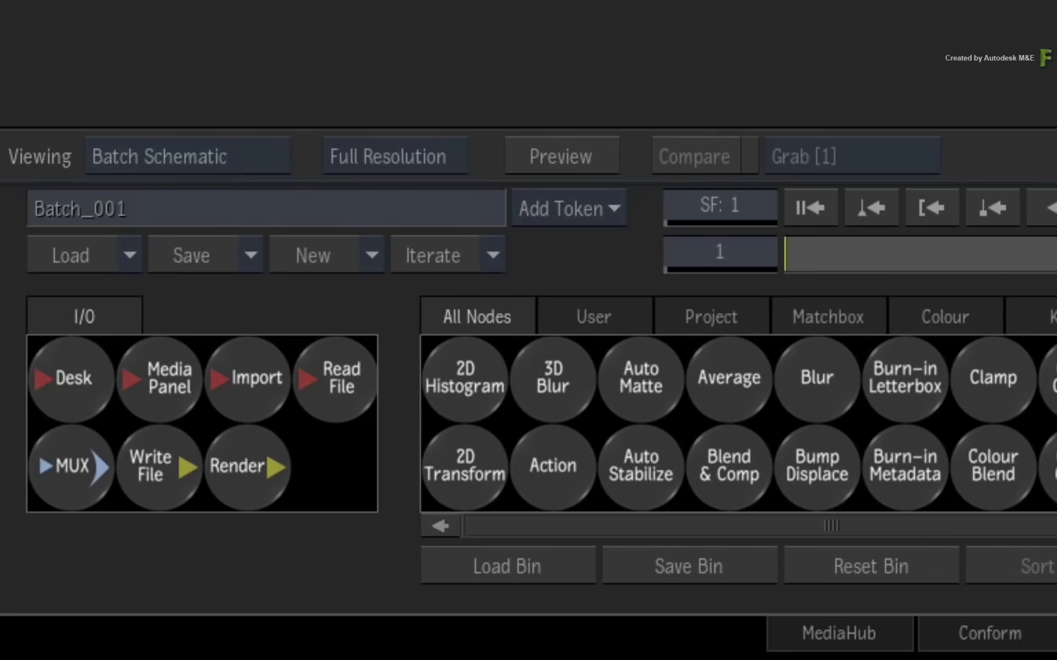
# Place an Action node beside room and connect room's ABGR output into it
pyautogui.click(552, 465)
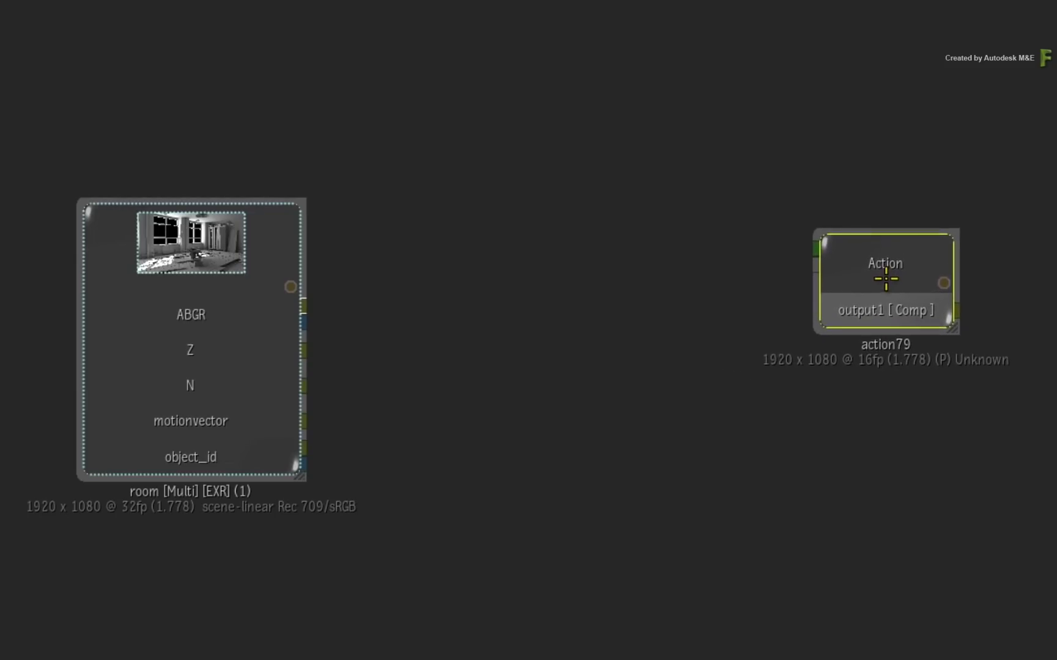
pyautogui.click(885, 280)
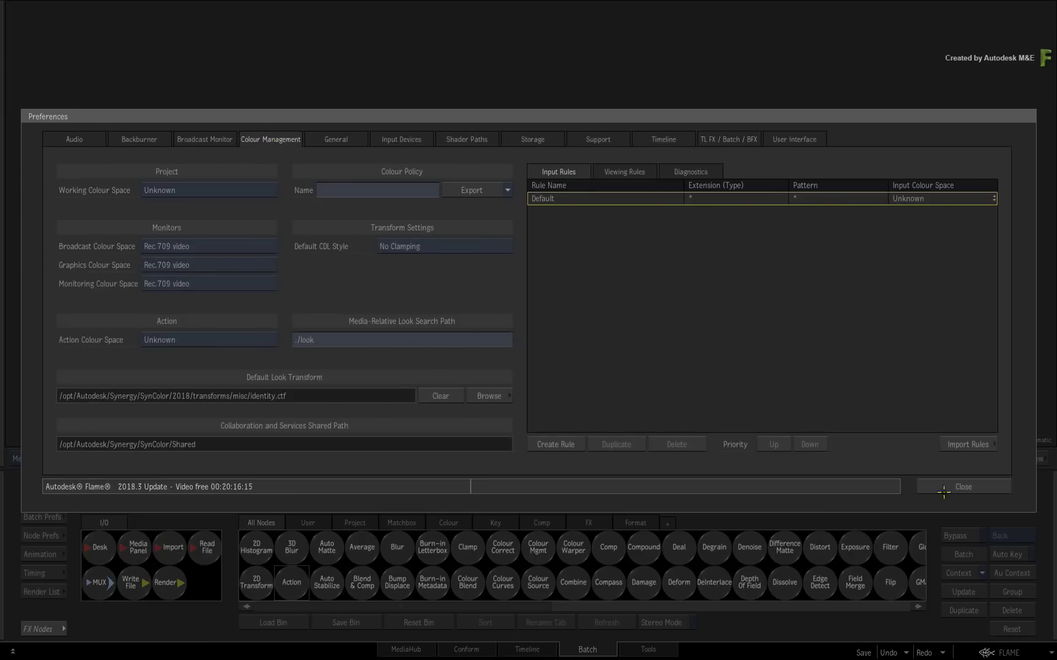
pyautogui.click(977, 486)
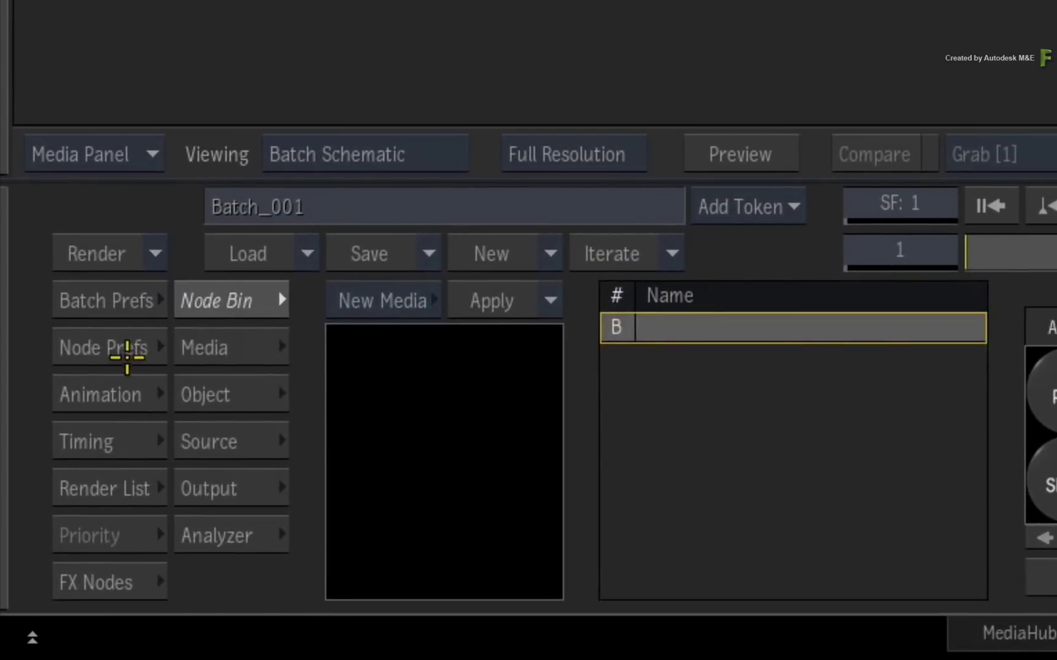
pyautogui.click(117, 356)
pyautogui.click(506, 303)
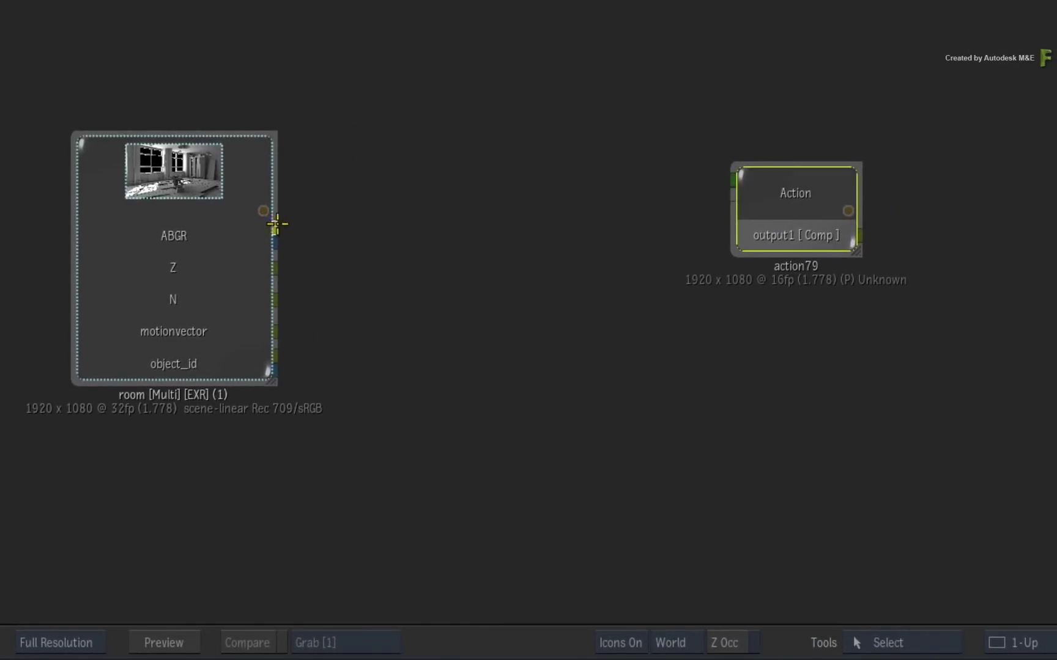
pyautogui.moveTo(277, 225); pyautogui.dragTo(734, 179)
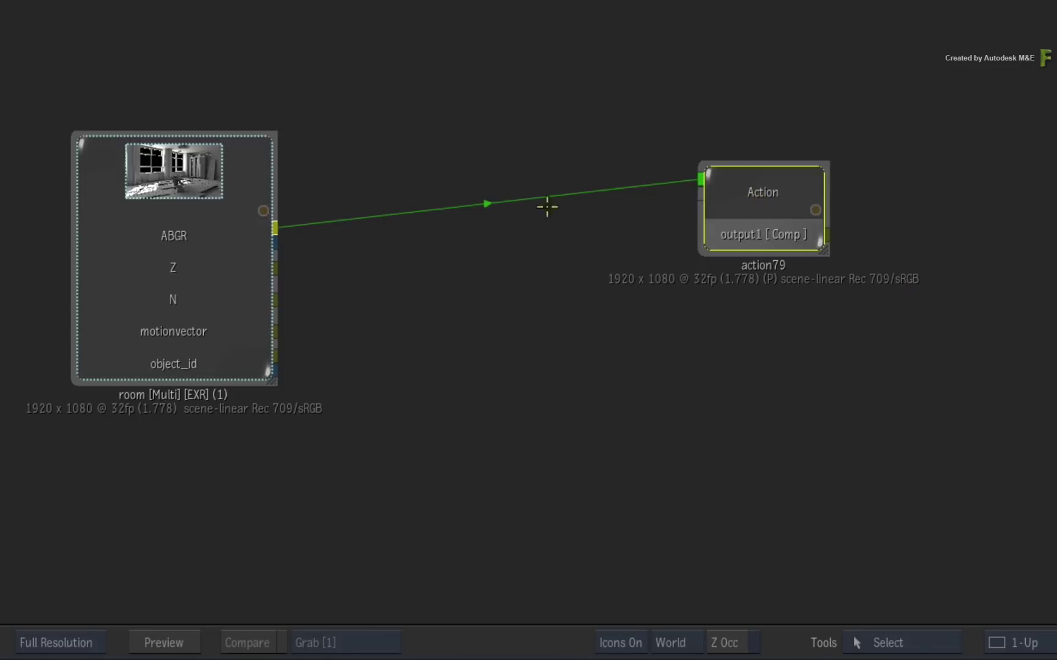
pyautogui.moveTo(524, 165); pyautogui.dragTo(470, 515)
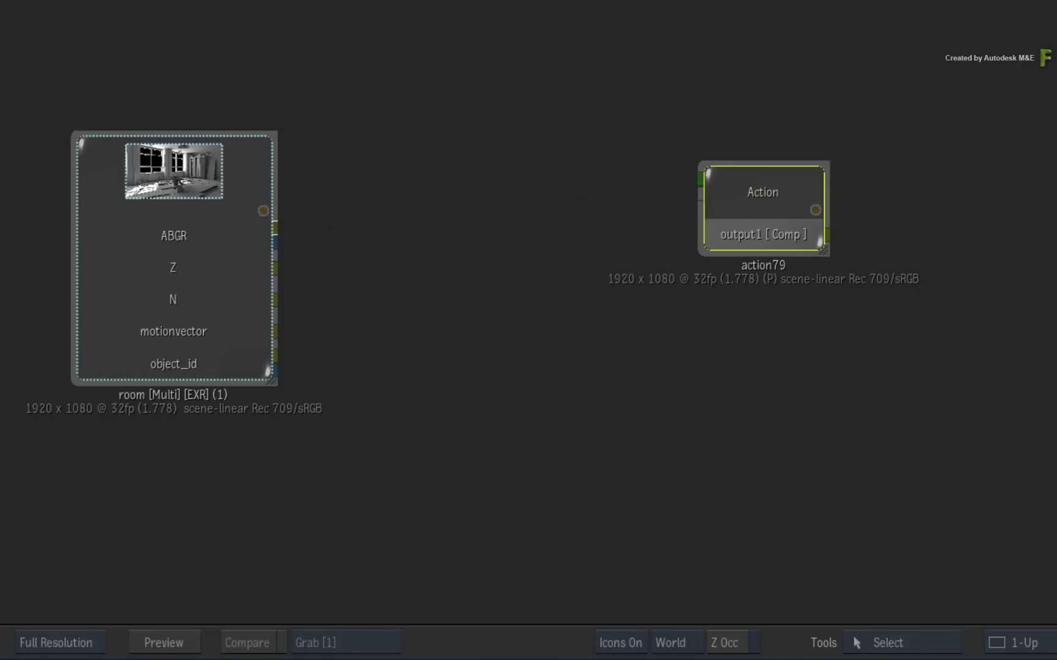
# Add media inputs to action79 and wire room's ABGR, Z, motionvector and object_id passes into them
pyautogui.moveTo(756, 201); pyautogui.dragTo(792, 201)
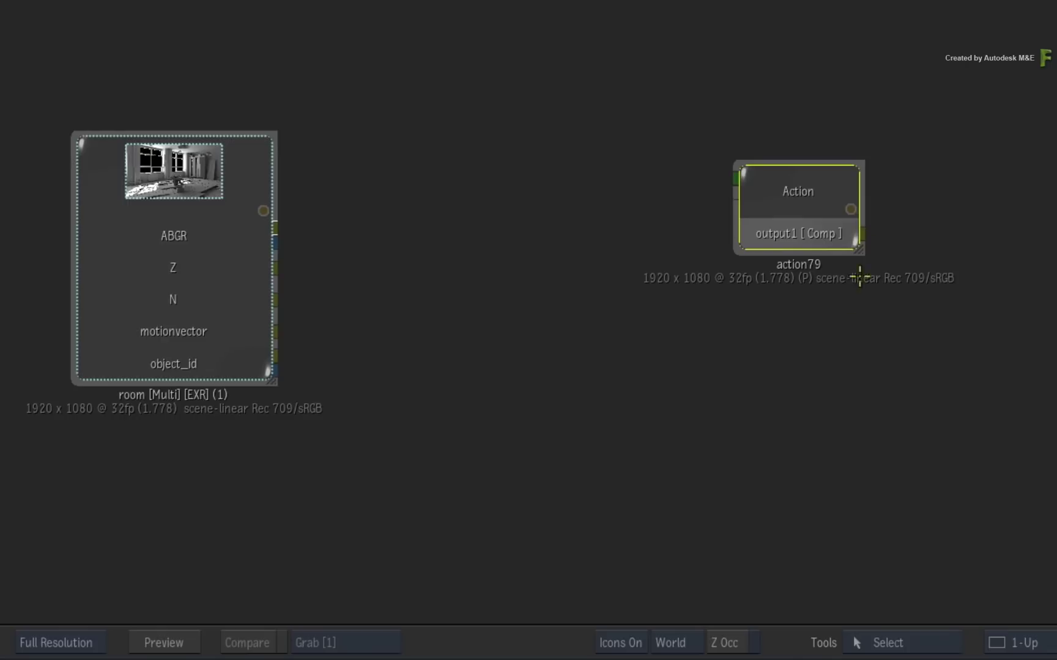
pyautogui.moveTo(800, 193); pyautogui.dragTo(789, 157)
pyautogui.hotkey('ctrl', 'n')
pyautogui.hotkey('ctrl', 'n')
pyautogui.hotkey('ctrl', 'n')
pyautogui.hotkey('ctrl', 'n')
pyautogui.hotkey('ctrl', 'n')
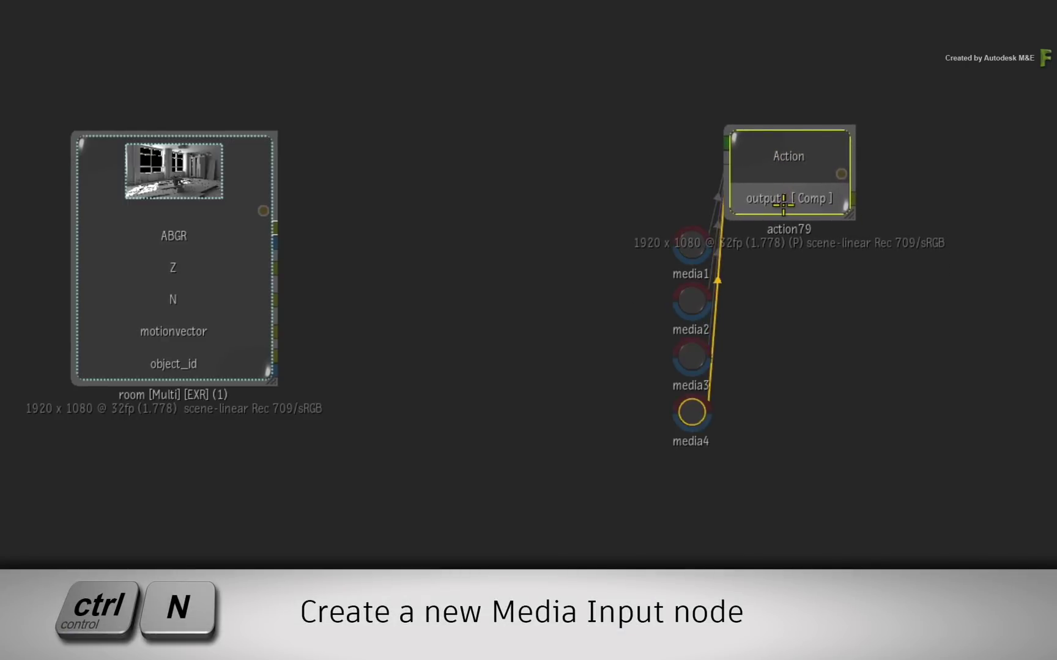
pyautogui.moveTo(773, 152); pyautogui.dragTo(953, 318)
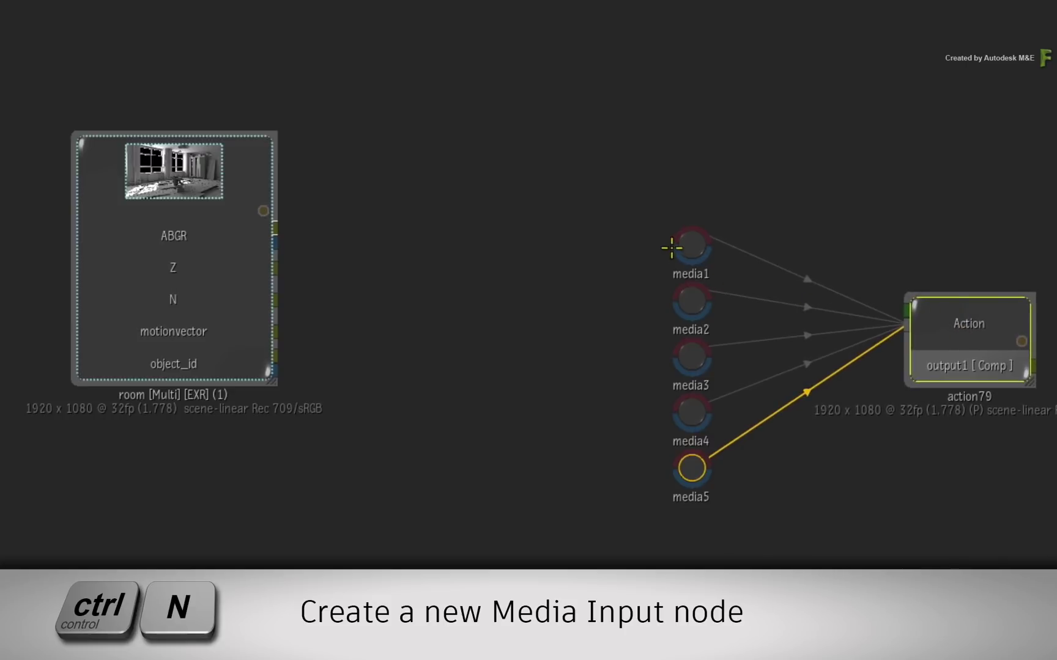
pyautogui.moveTo(690, 243); pyautogui.dragTo(688, 209)
pyautogui.moveTo(696, 320); pyautogui.dragTo(689, 355)
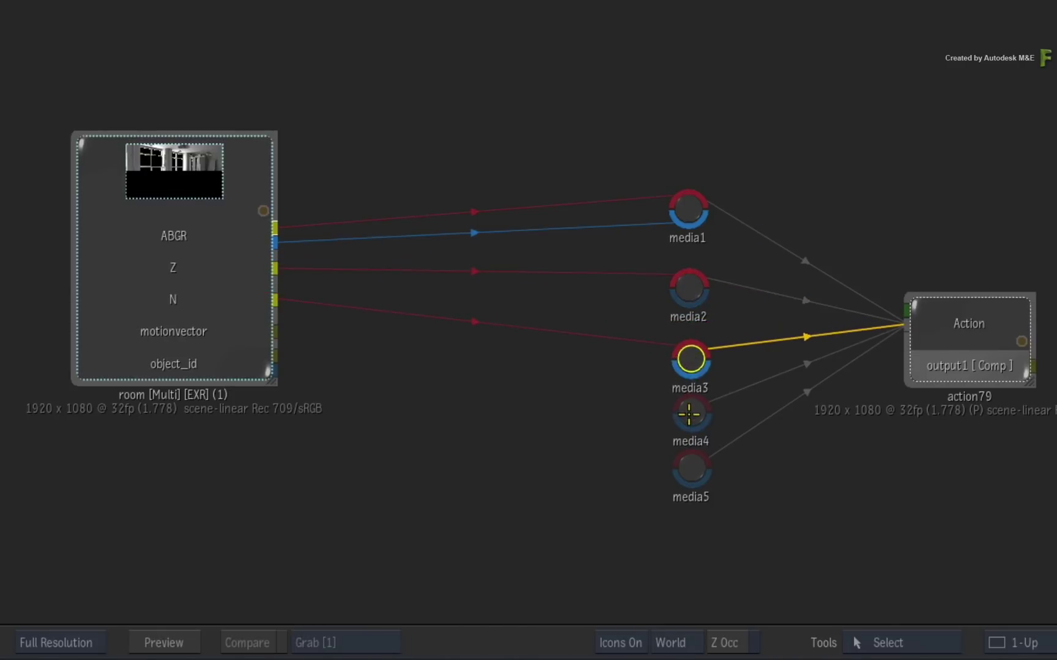
pyautogui.moveTo(691, 413)
pyautogui.mouseDown()
pyautogui.moveTo(420, 397)
pyautogui.moveTo(321, 350)
pyautogui.moveTo(578, 410)
pyautogui.moveTo(698, 384)
pyautogui.moveTo(693, 425)
pyautogui.mouseUp()
pyautogui.moveTo(691, 470); pyautogui.dragTo(648, 384)
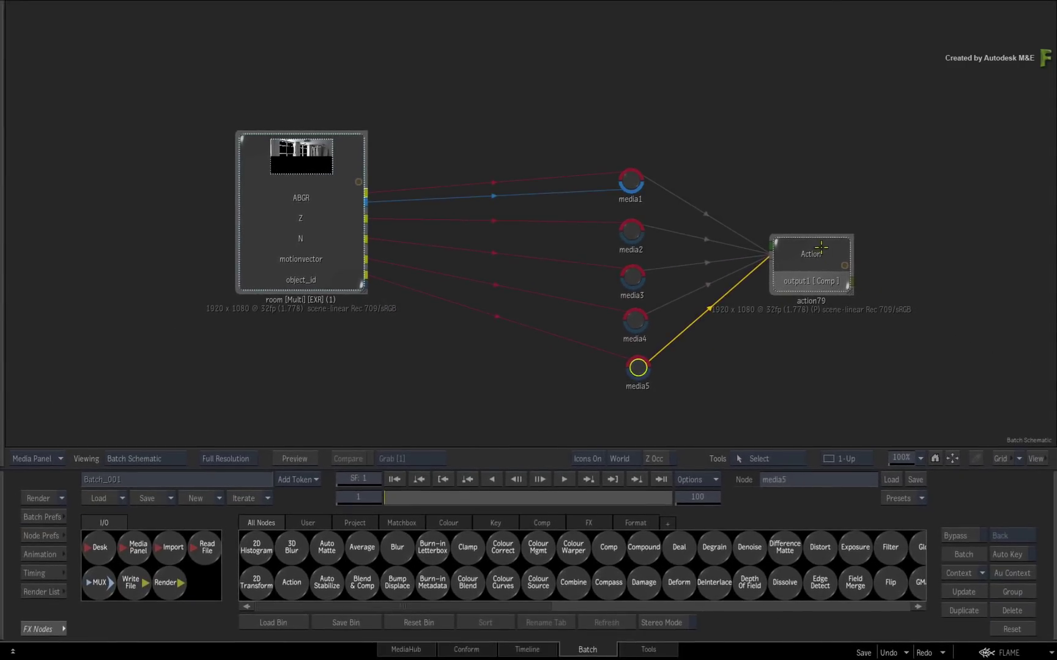
# Open action79 in a 2-Up layout and delete layers image2 through image5
pyautogui.moveTo(825, 264); pyautogui.dragTo(838, 246)
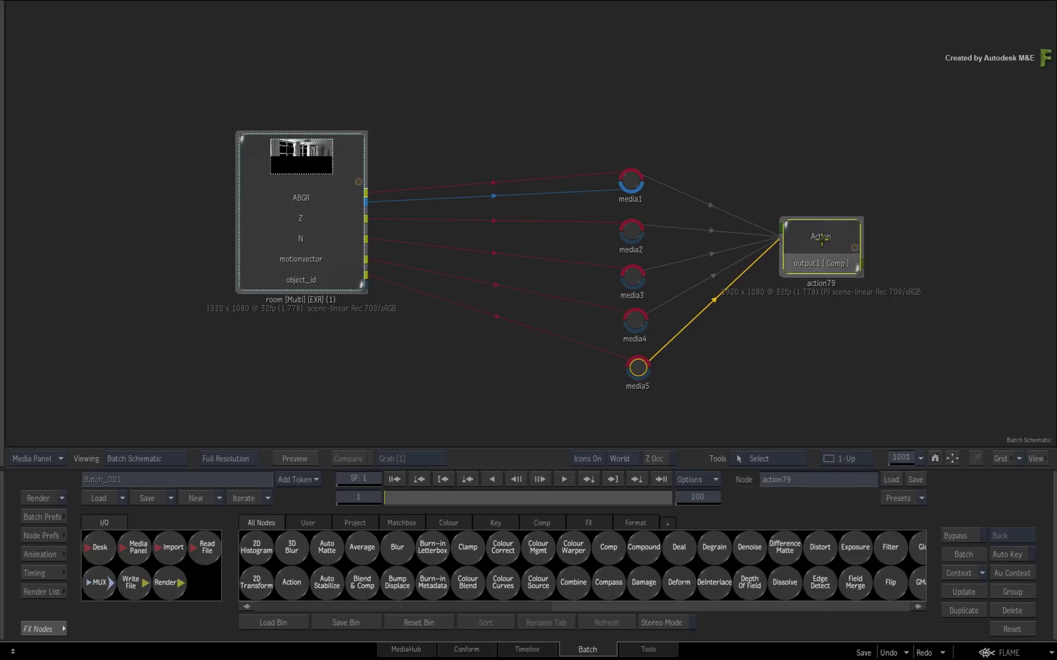
pyautogui.click(821, 240)
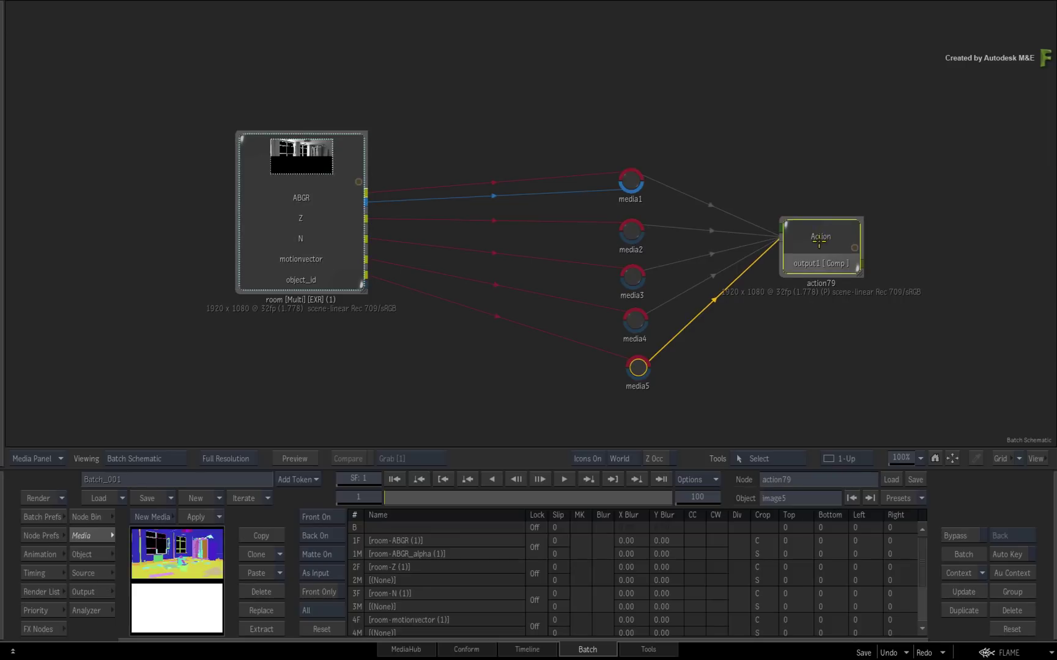
pyautogui.hotkey('alt', '2')
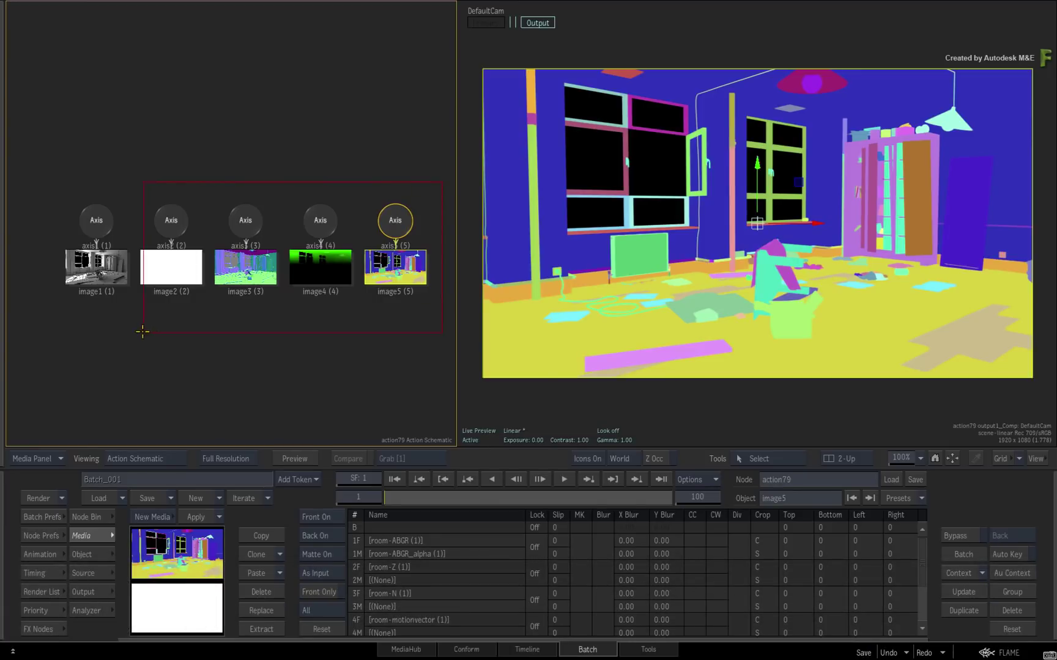
pyautogui.click(165, 267)
pyautogui.rightClick(166, 267)
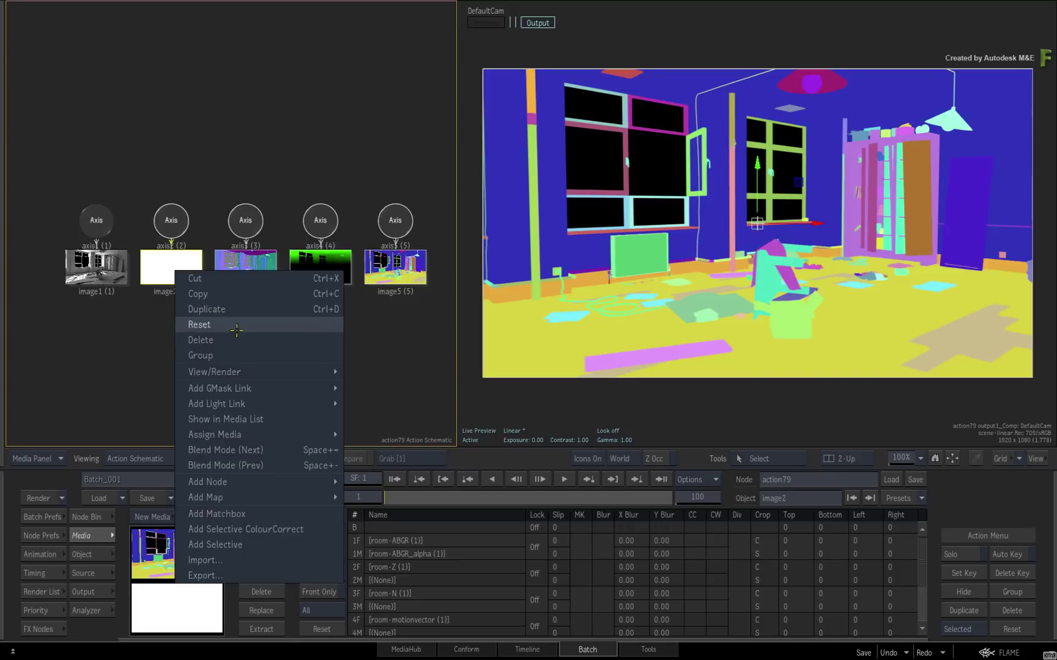
pyautogui.click(239, 339)
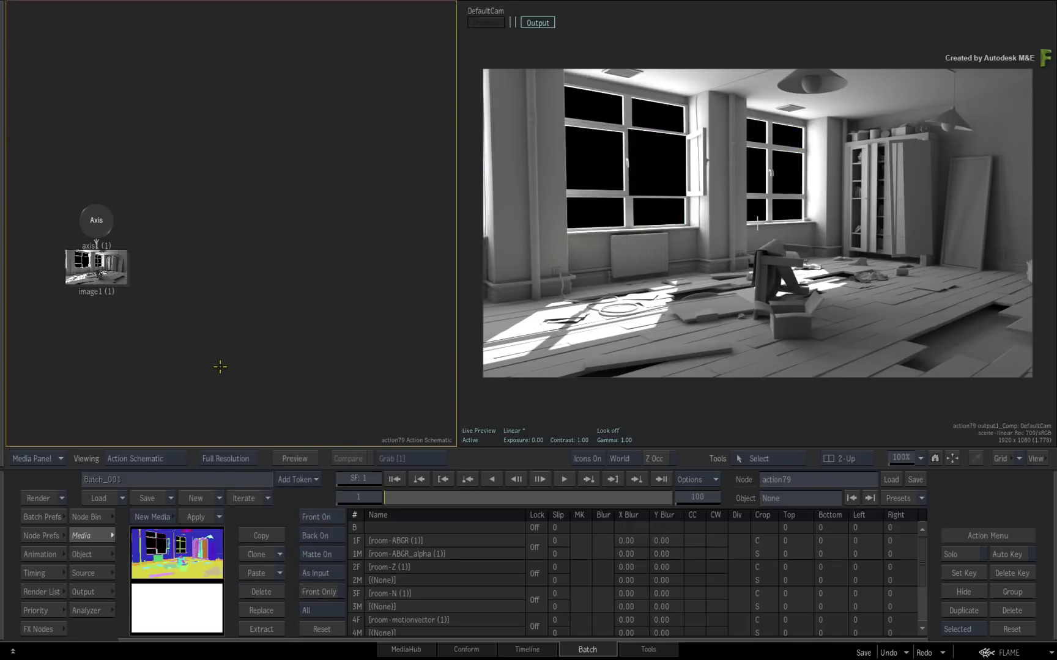
# Add a Z-Depth Map under image1 using the room-Z pass as its source
pyautogui.moveTo(98, 218); pyautogui.dragTo(159, 186)
pyautogui.click(86, 517)
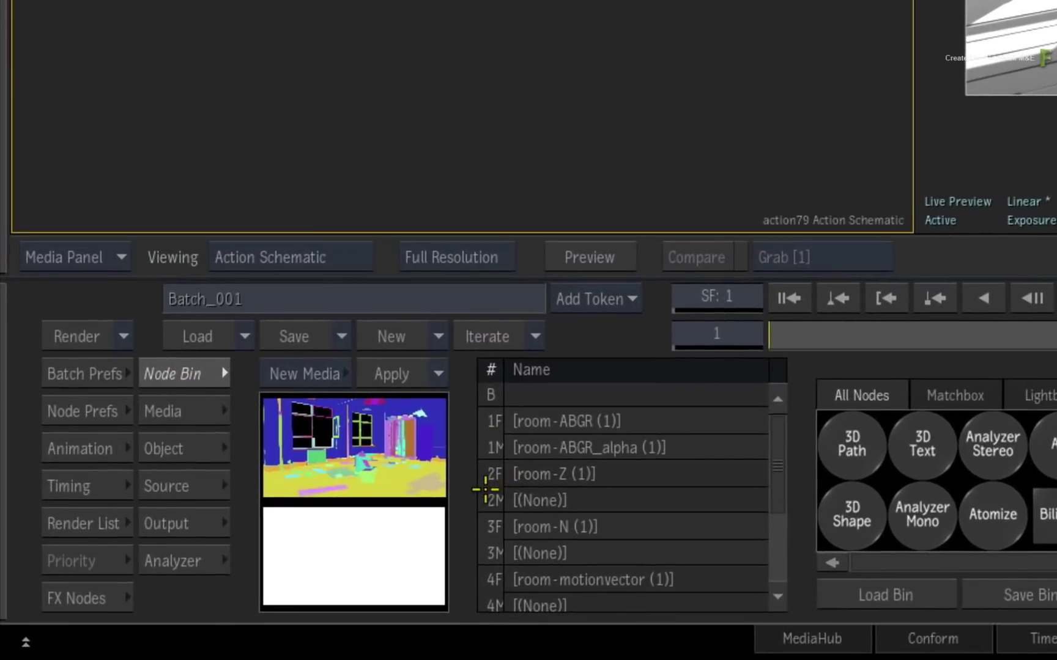
pyautogui.click(245, 584)
pyautogui.click(491, 535)
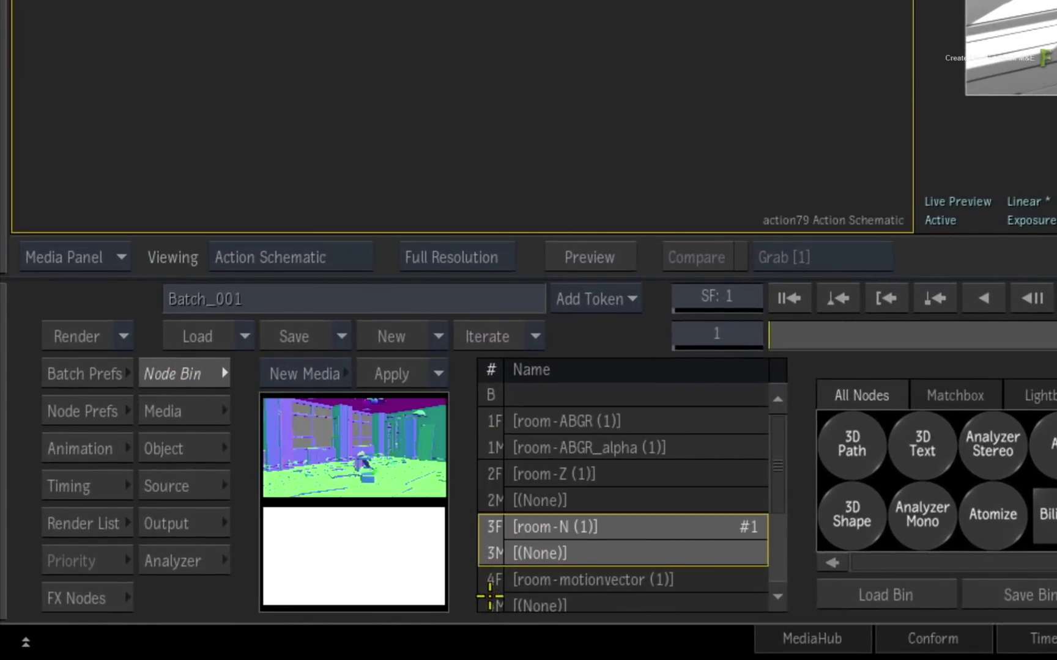
pyautogui.click(489, 580)
pyautogui.click(491, 537)
pyautogui.click(502, 477)
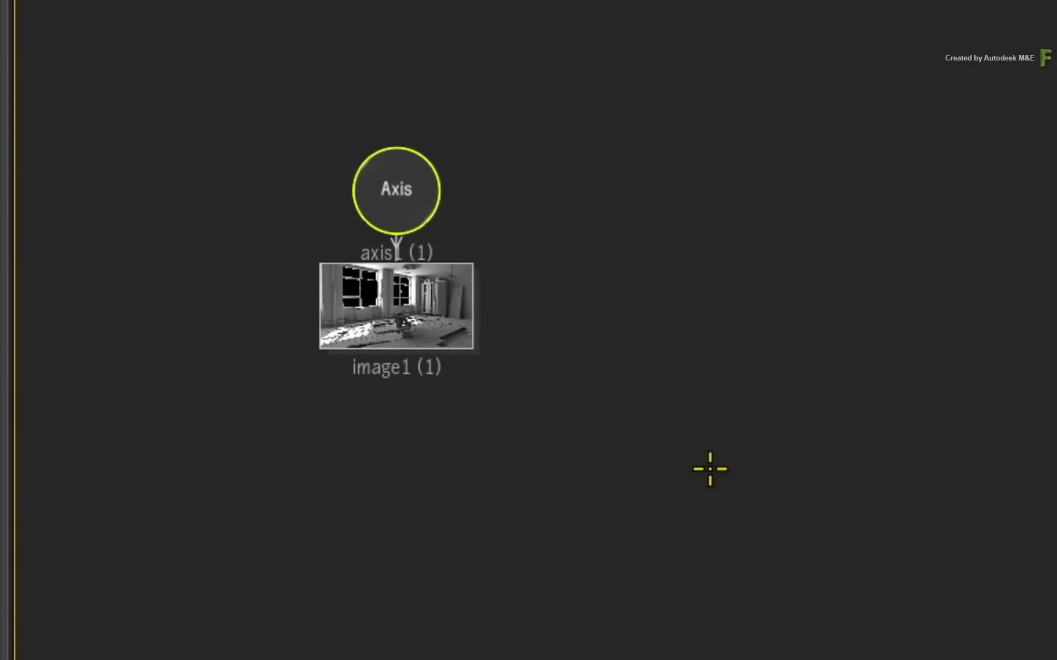
pyautogui.moveTo(540, 486); pyautogui.dragTo(738, 397)
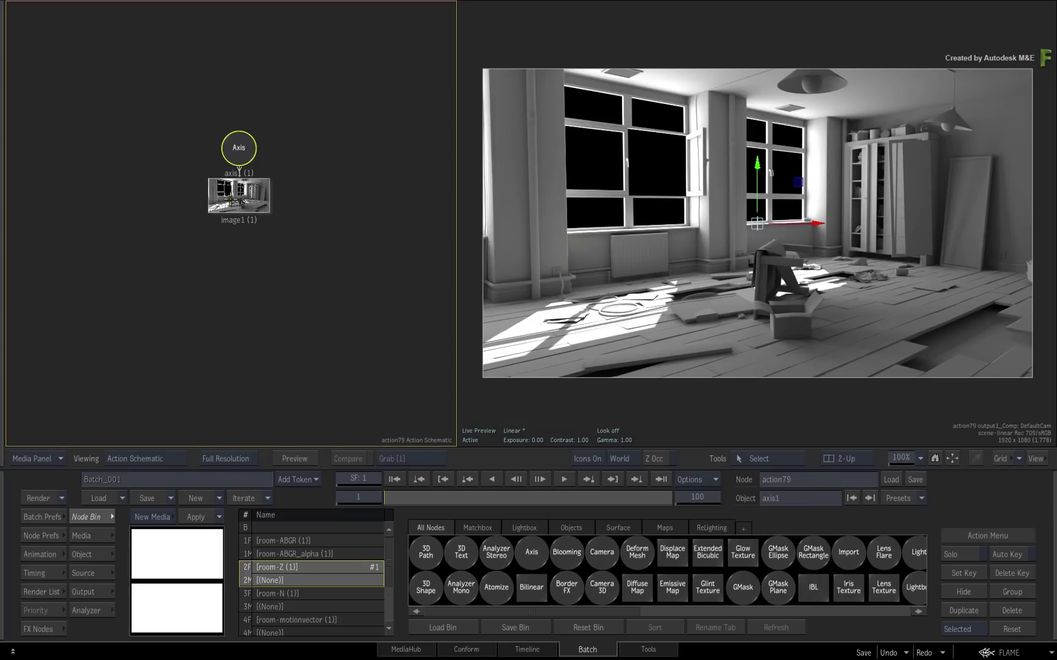
pyautogui.click(233, 199)
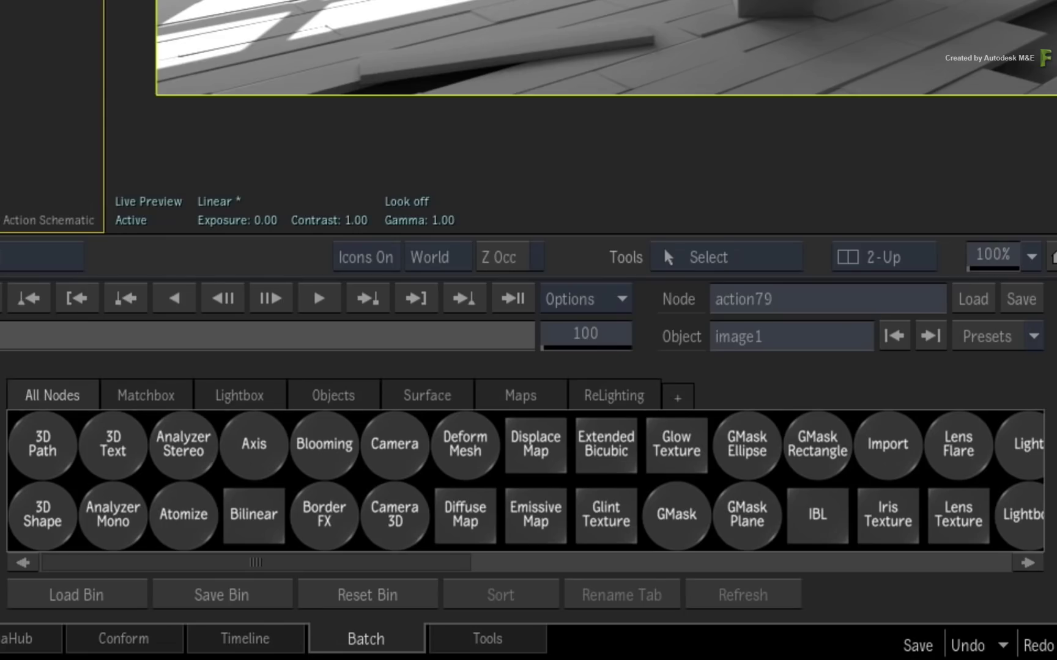
pyautogui.click(544, 399)
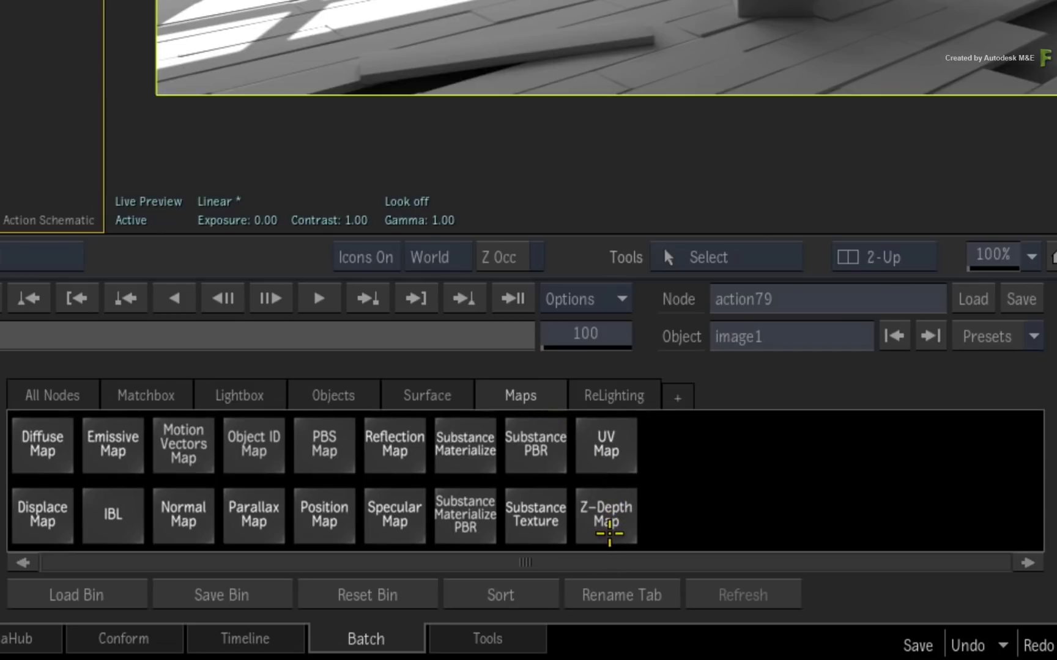
pyautogui.moveTo(609, 536); pyautogui.dragTo(290, 266)
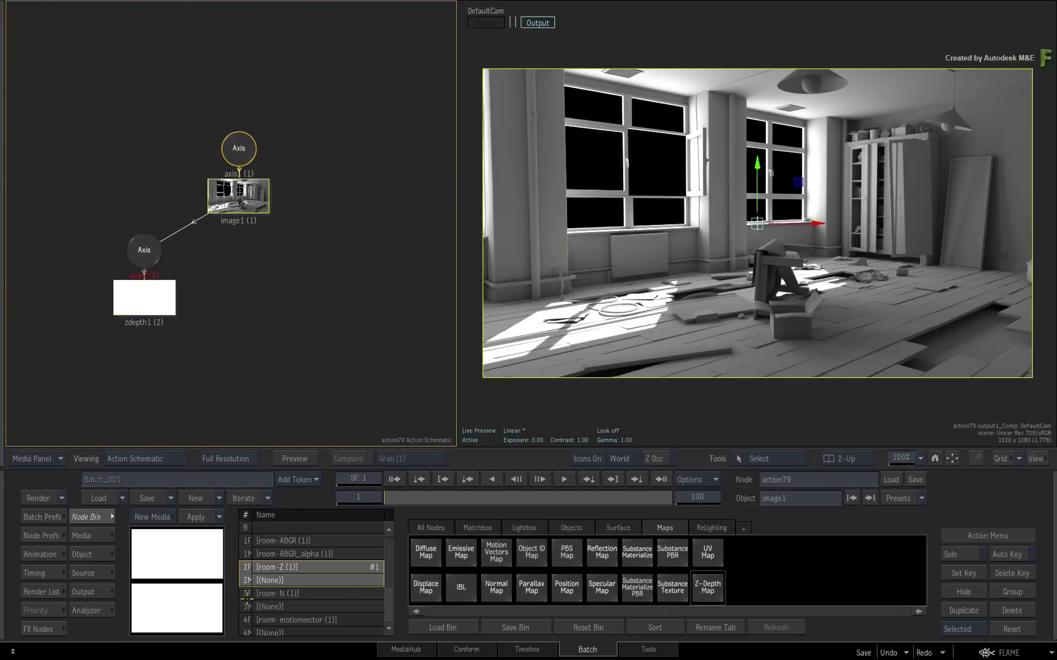
# Add Normal and Motion Vectors maps under image1 fed by the room-N and room-motionvector passes
pyautogui.click(247, 595)
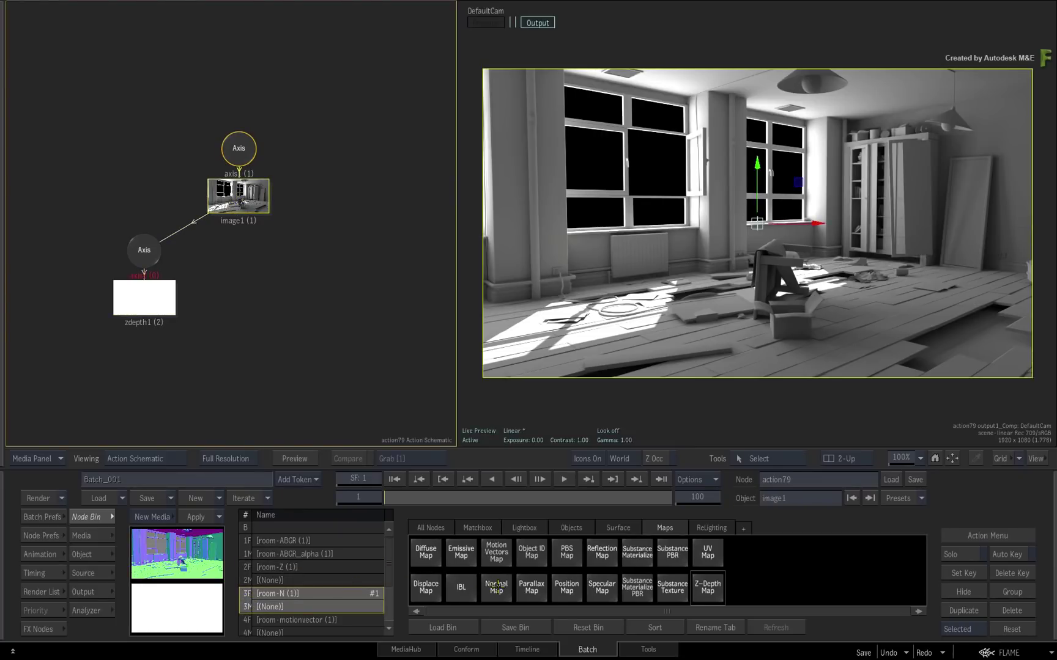
pyautogui.moveTo(496, 587); pyautogui.dragTo(239, 252)
pyautogui.moveTo(389, 563); pyautogui.dragTo(390, 594)
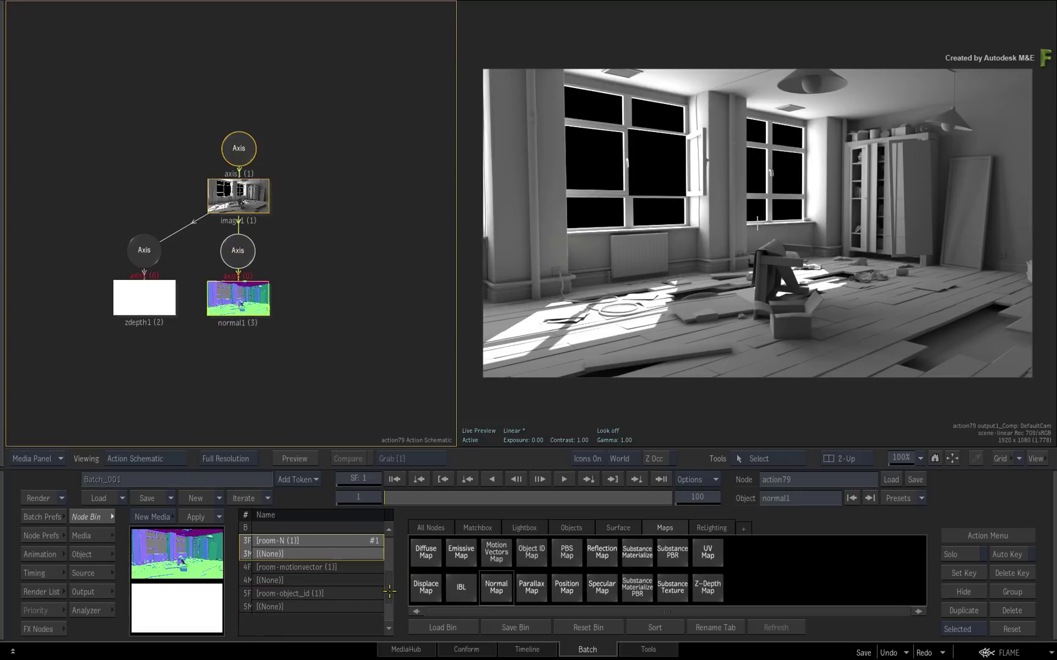
pyautogui.click(244, 568)
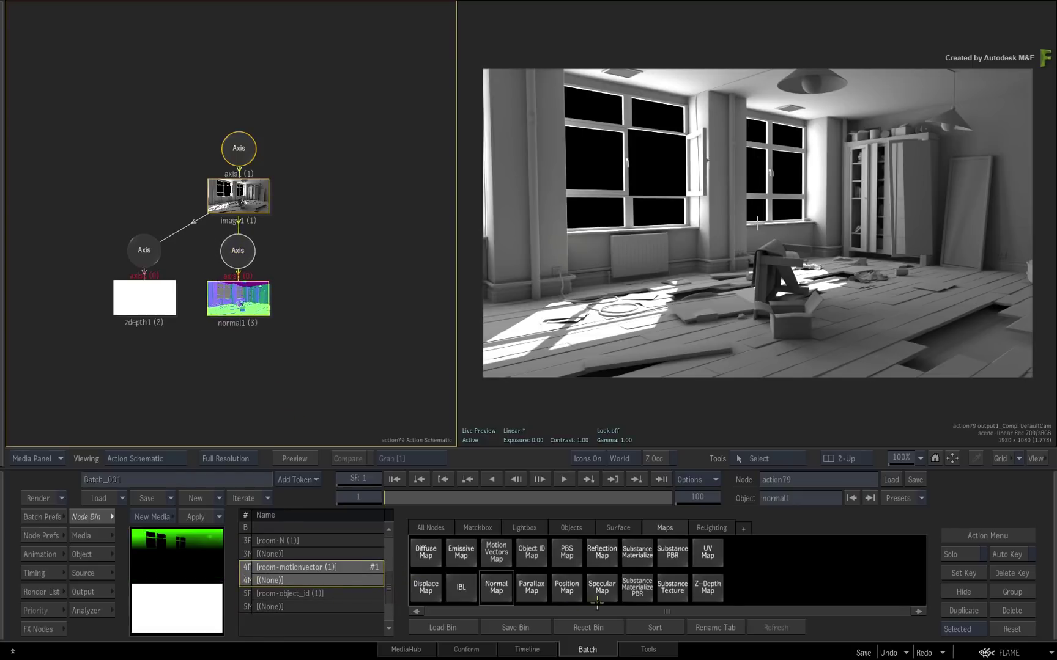
pyautogui.moveTo(500, 544); pyautogui.dragTo(320, 249)
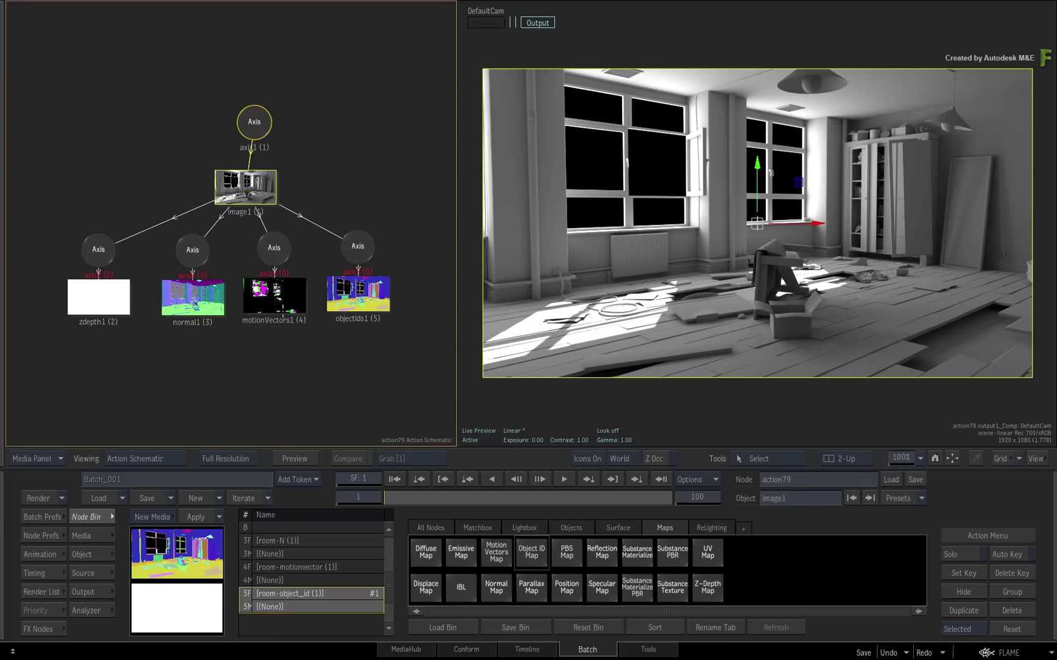
# Switch the motionVectors1 map's Analysis mode to Forward/Backward
pyautogui.click(273, 296)
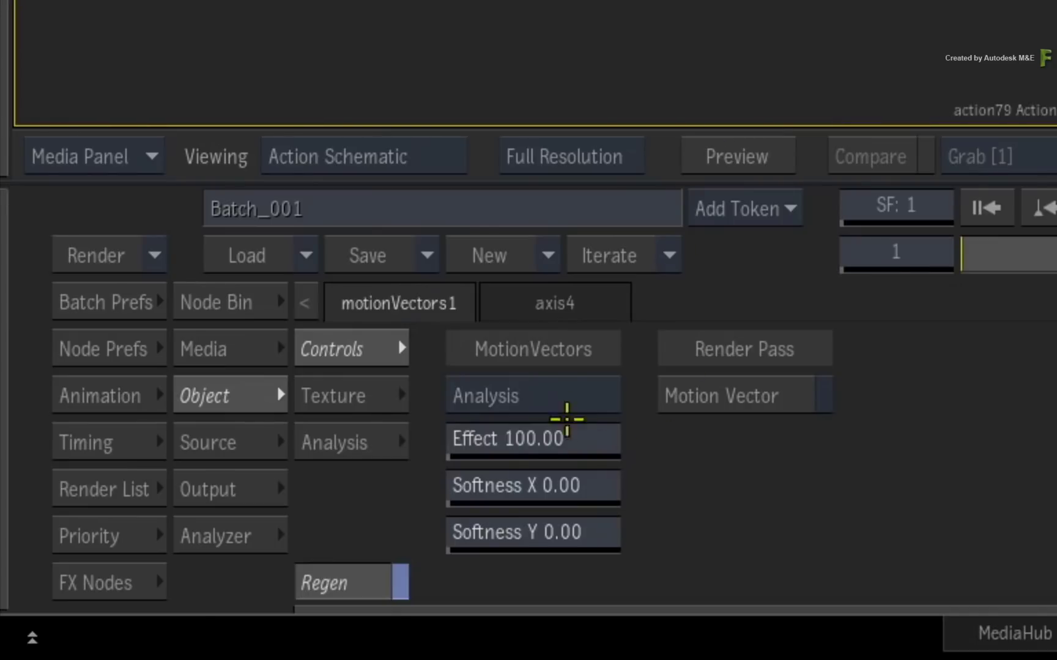
pyautogui.click(565, 396)
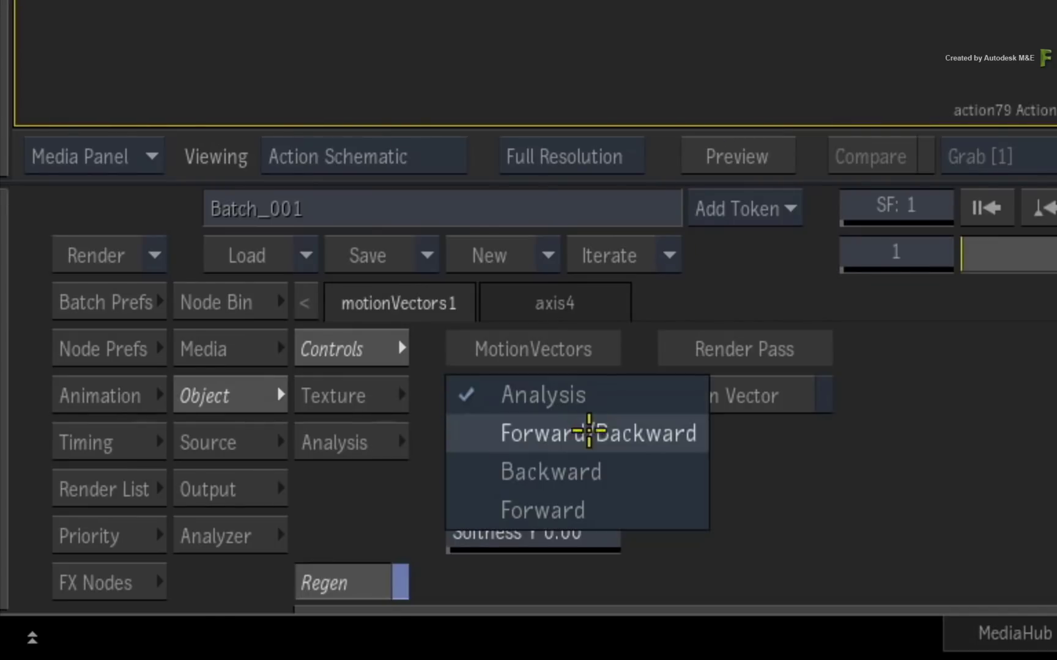
pyautogui.click(591, 434)
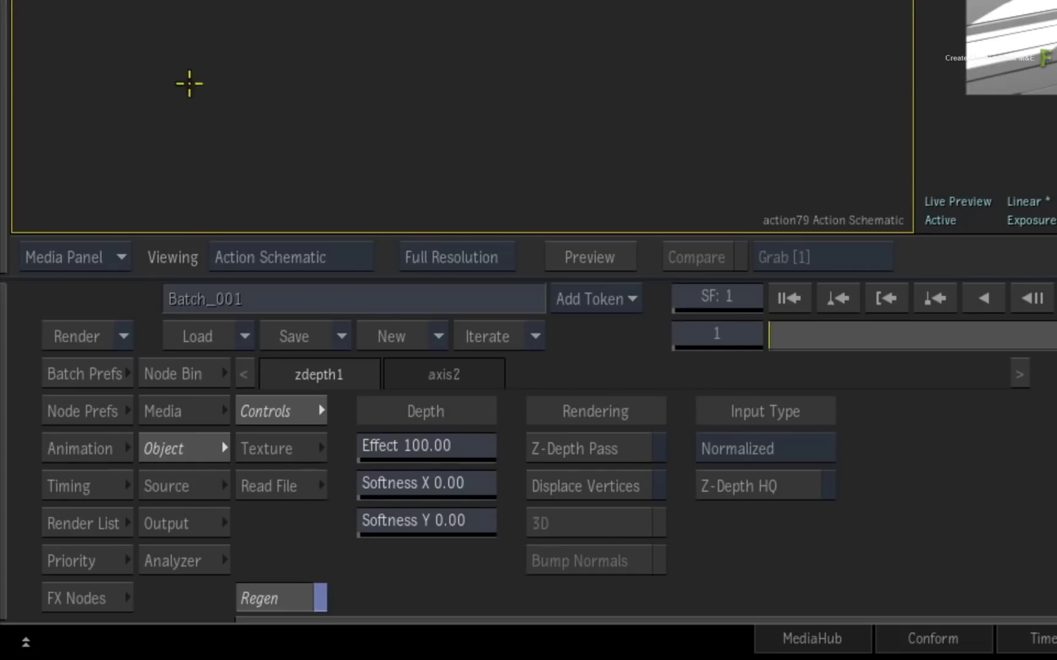
# Attach a Colour Correct matchbox under zdepth1 and show zdepth1 alone with F8
pyautogui.click(172, 374)
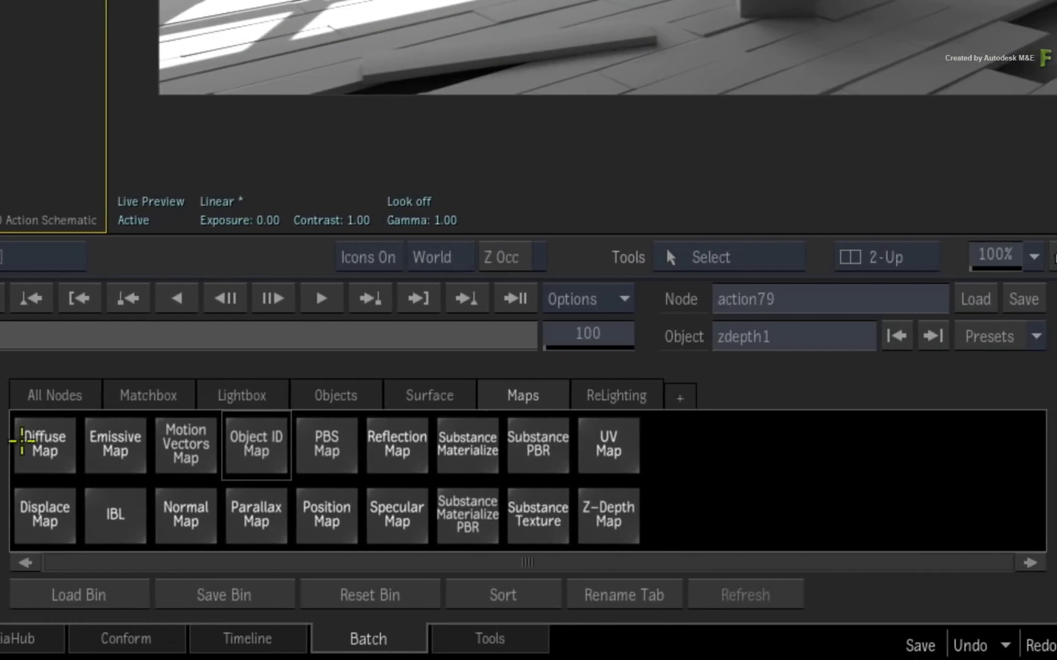
pyautogui.click(146, 396)
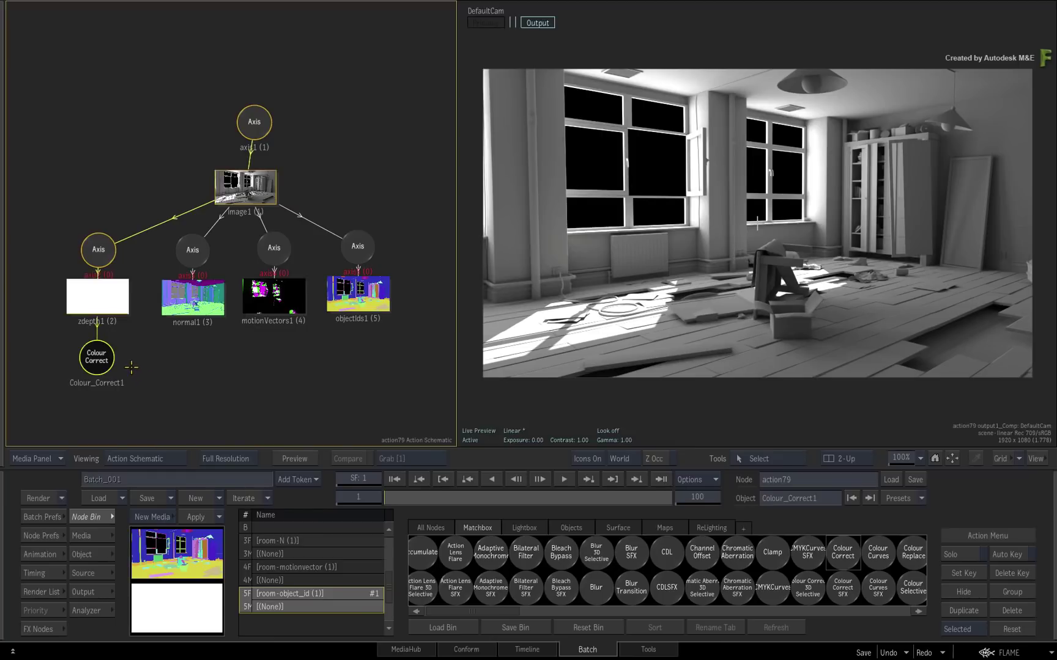
pyautogui.click(102, 300)
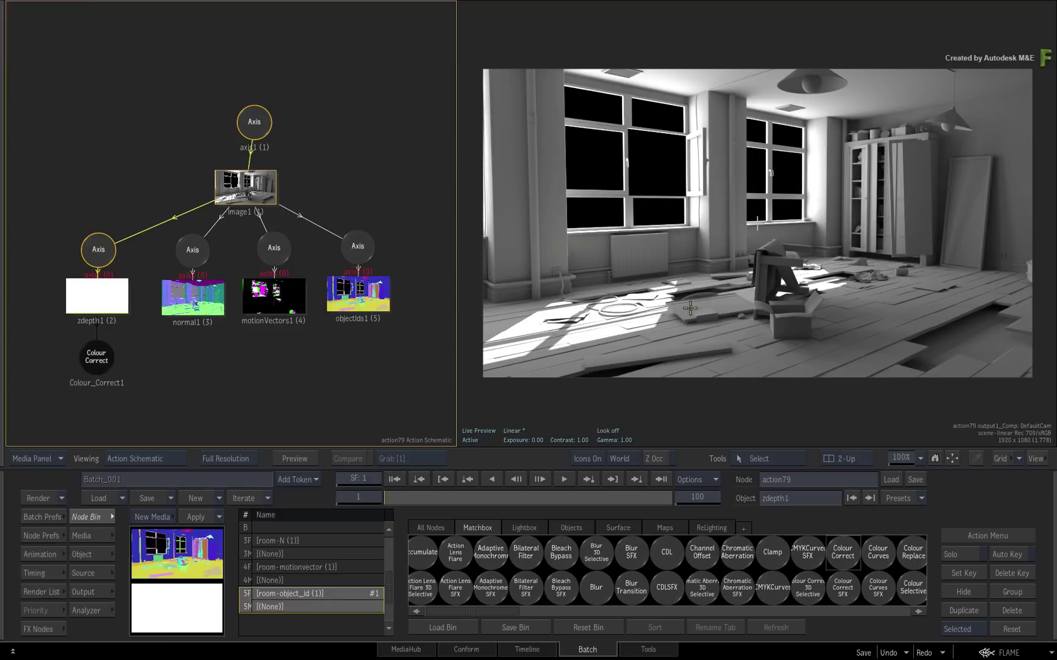
pyautogui.press('F8')
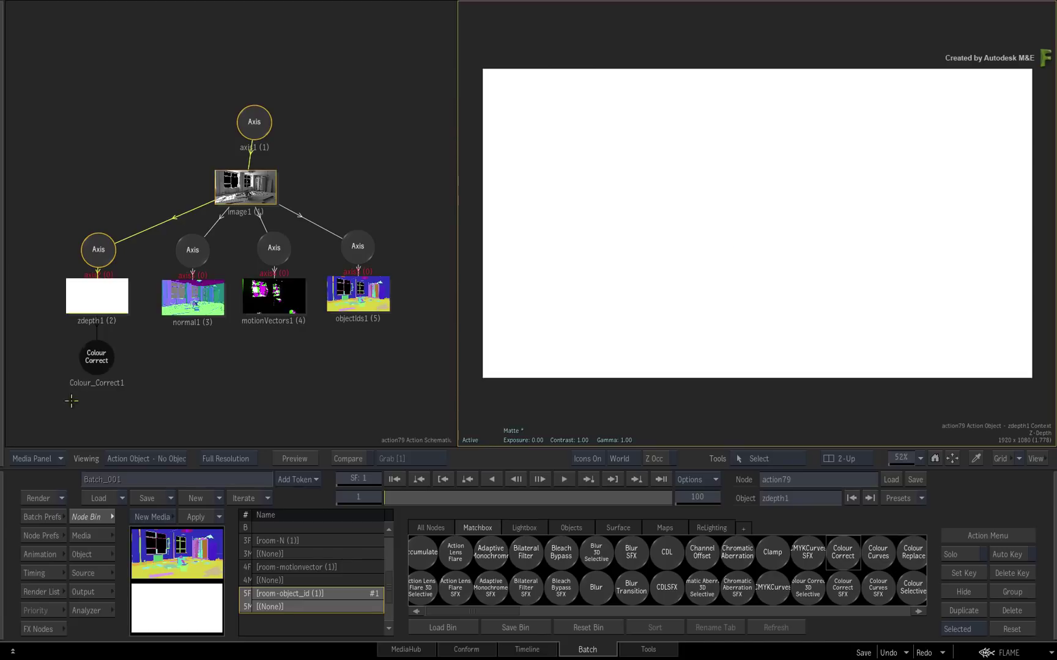
# Enable Scene Linear Input on Colour_Correct1 and set its first control to 2.50
pyautogui.click(96, 356)
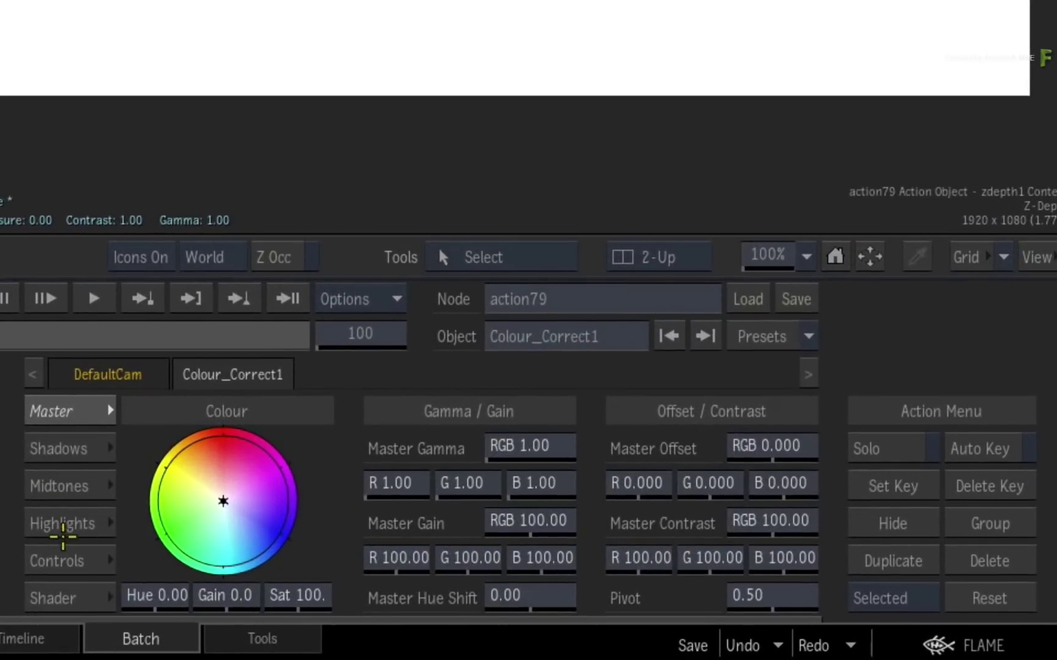
pyautogui.click(61, 561)
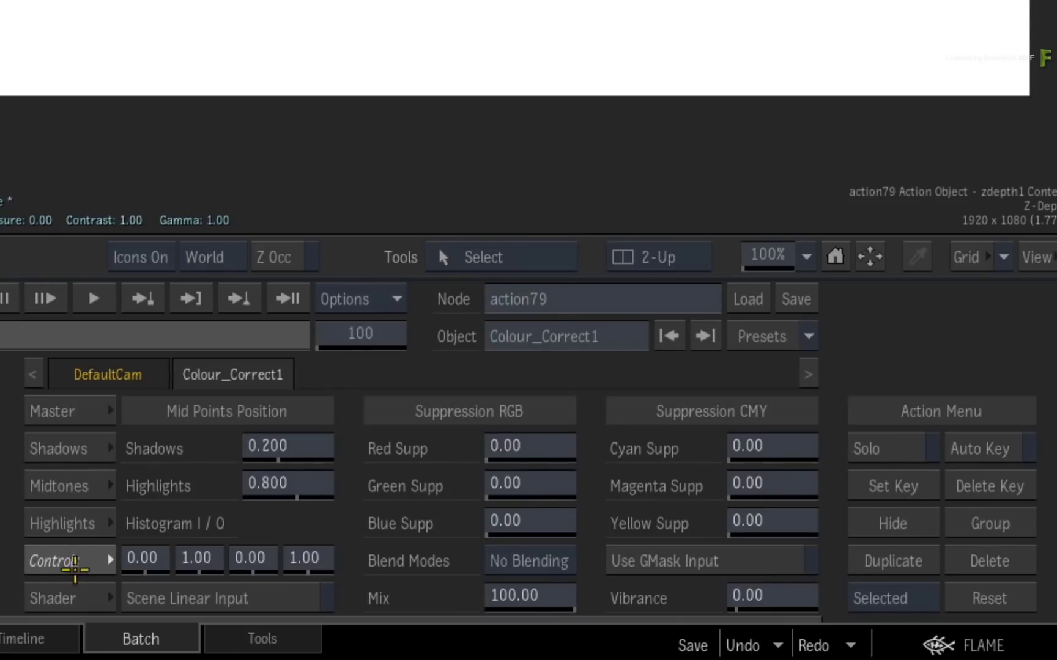
pyautogui.click(289, 598)
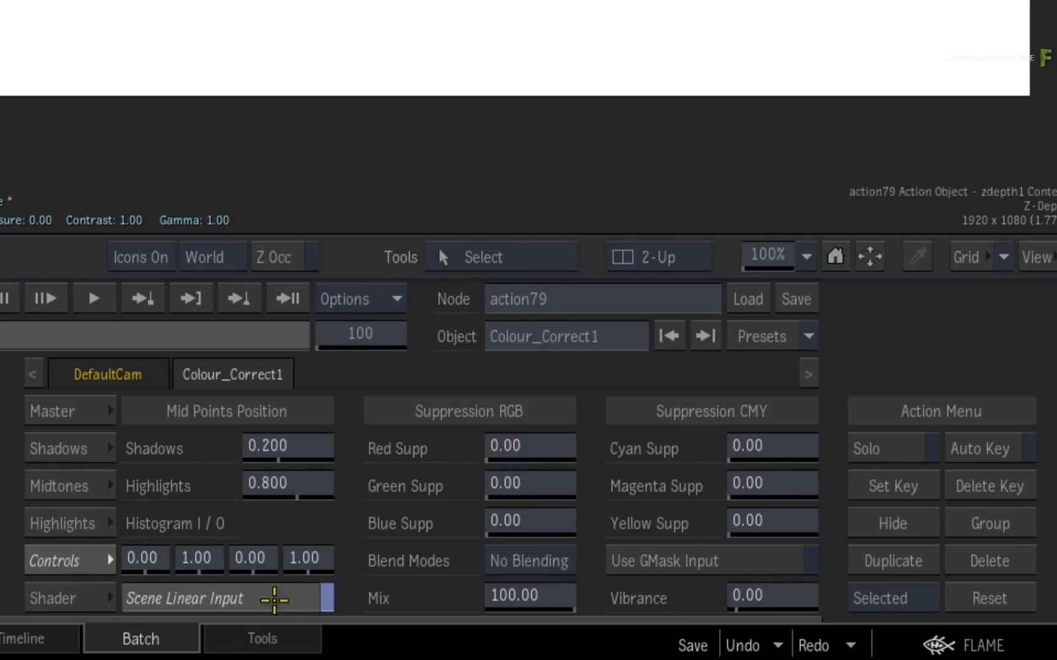
pyautogui.click(146, 564)
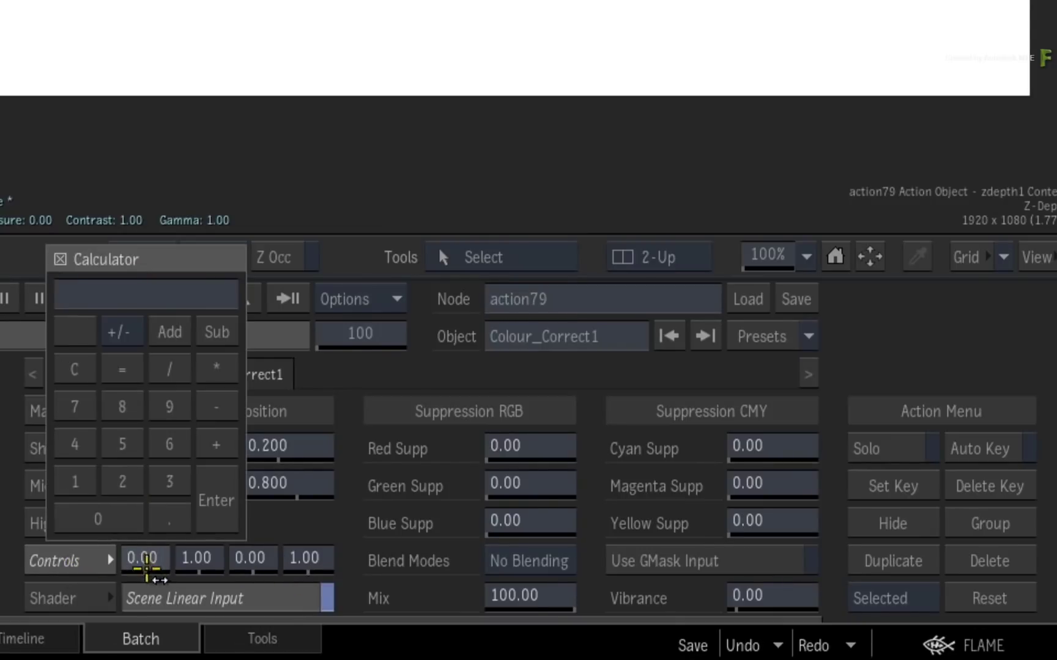
pyautogui.write('2.5')
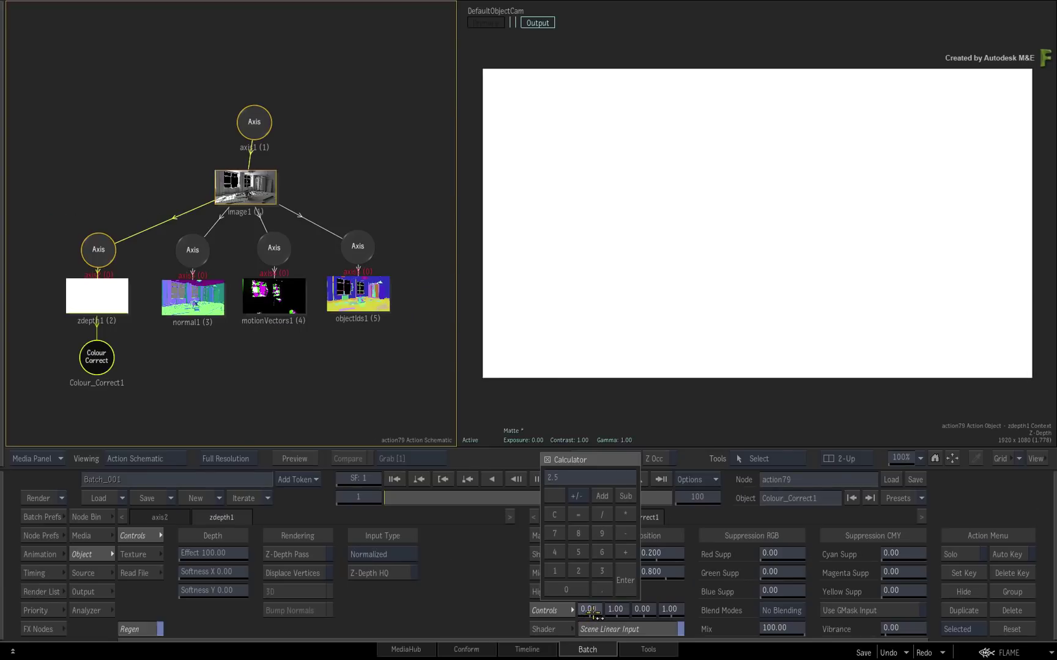
pyautogui.press('Return')
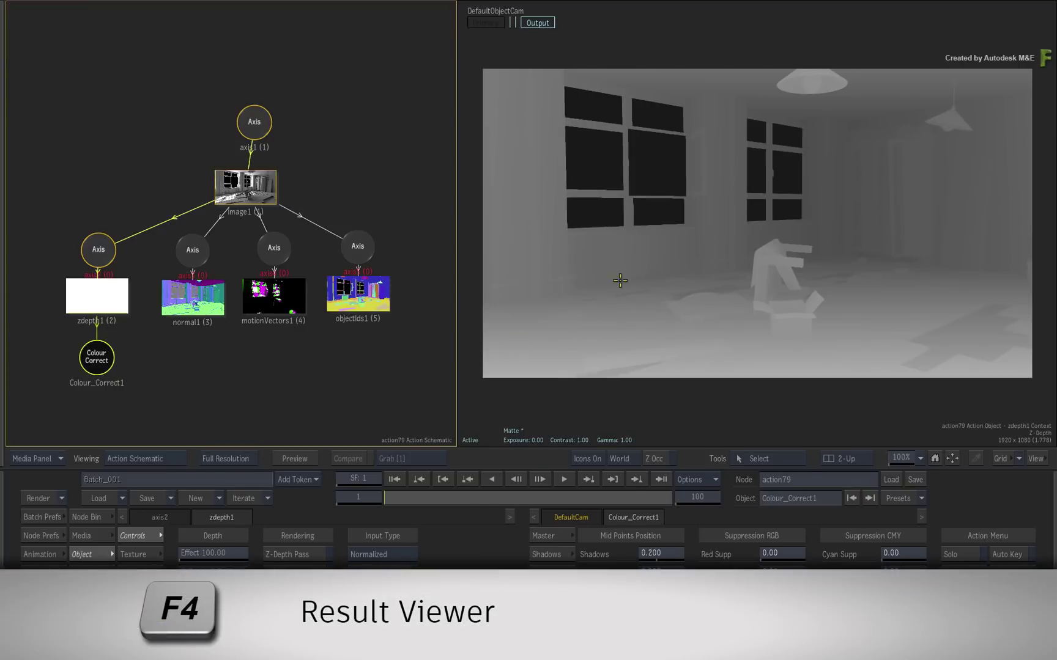
# Show the Result Viewer and switch zdepth1's input type from Normalized to Absolute
pyautogui.press('F4')
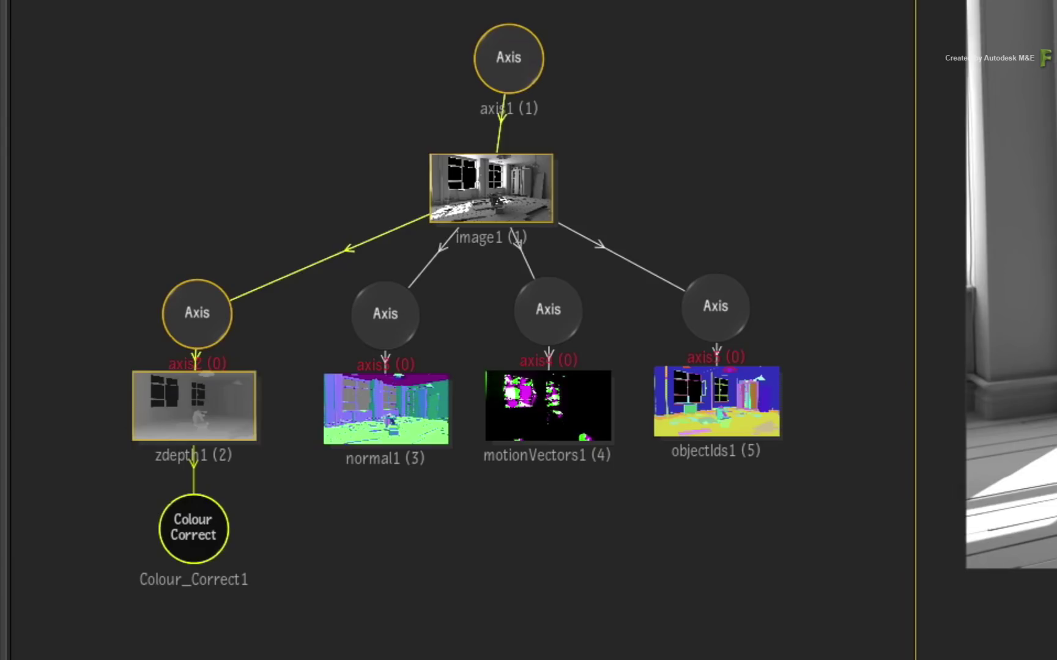
pyautogui.click(224, 406)
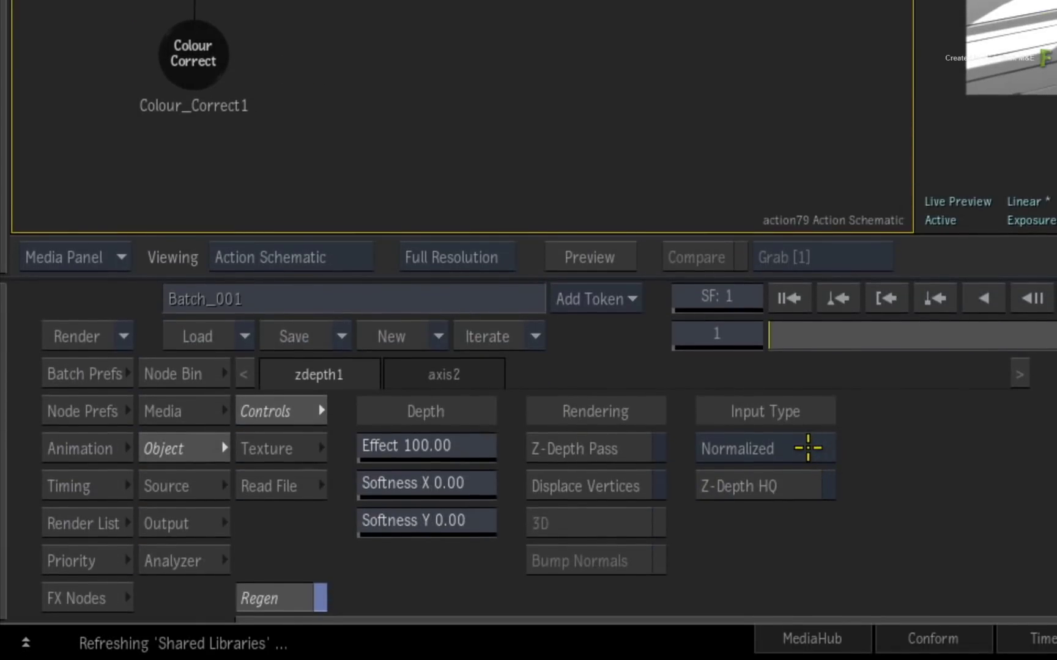
pyautogui.click(812, 450)
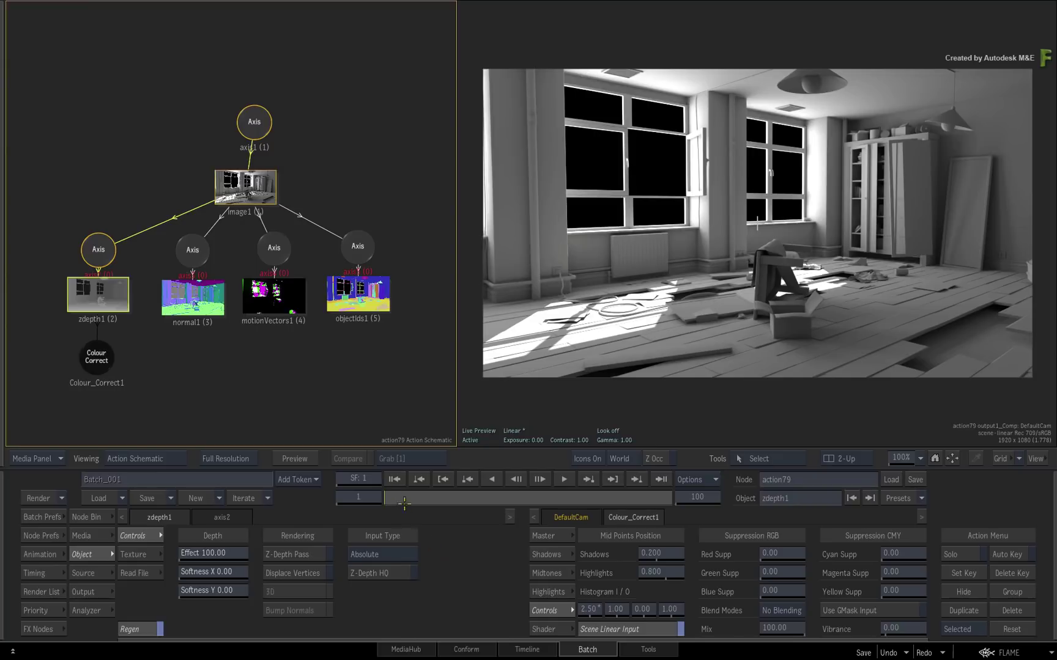
# Move the image1 node up and to the right in the schematic
pyautogui.moveTo(337, 398); pyautogui.dragTo(297, 389)
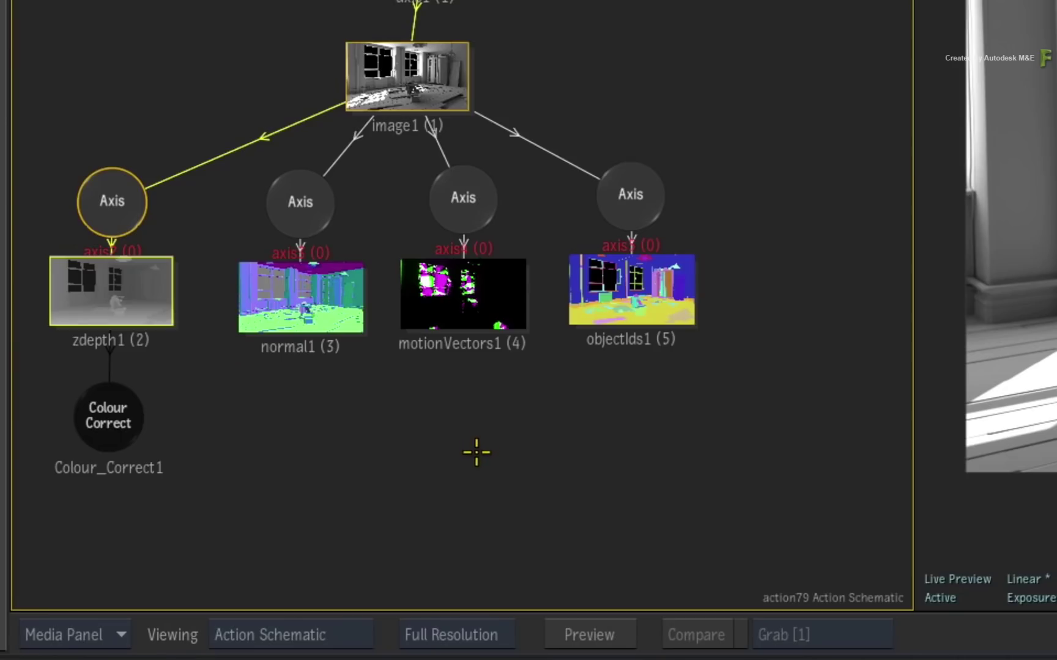
pyautogui.click(430, 69)
pyautogui.click(83, 311)
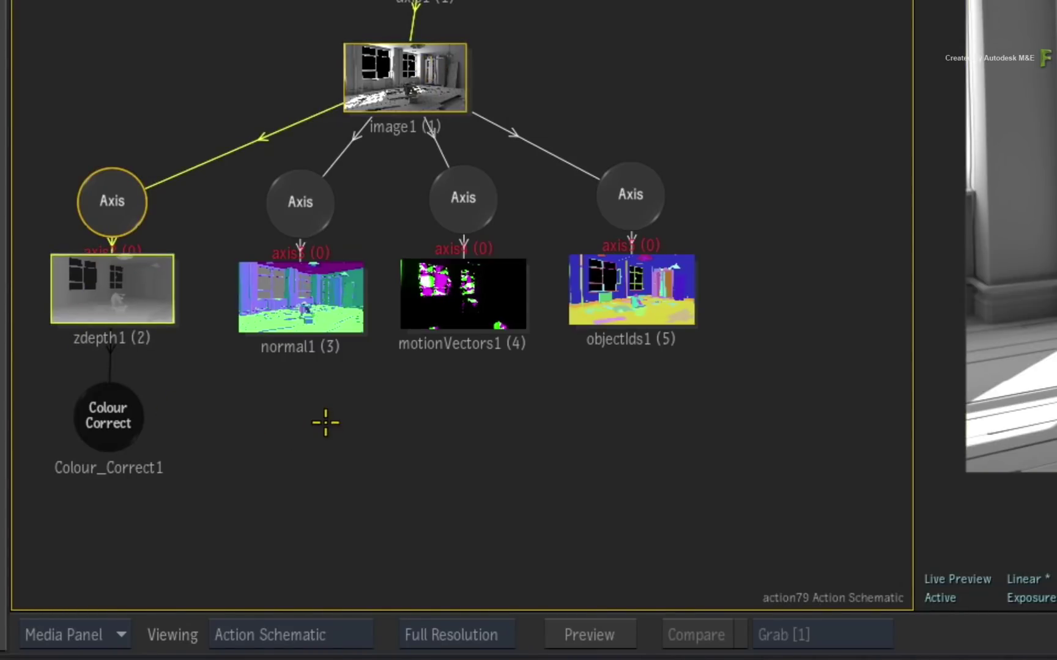
pyautogui.moveTo(418, 76); pyautogui.dragTo(439, 65)
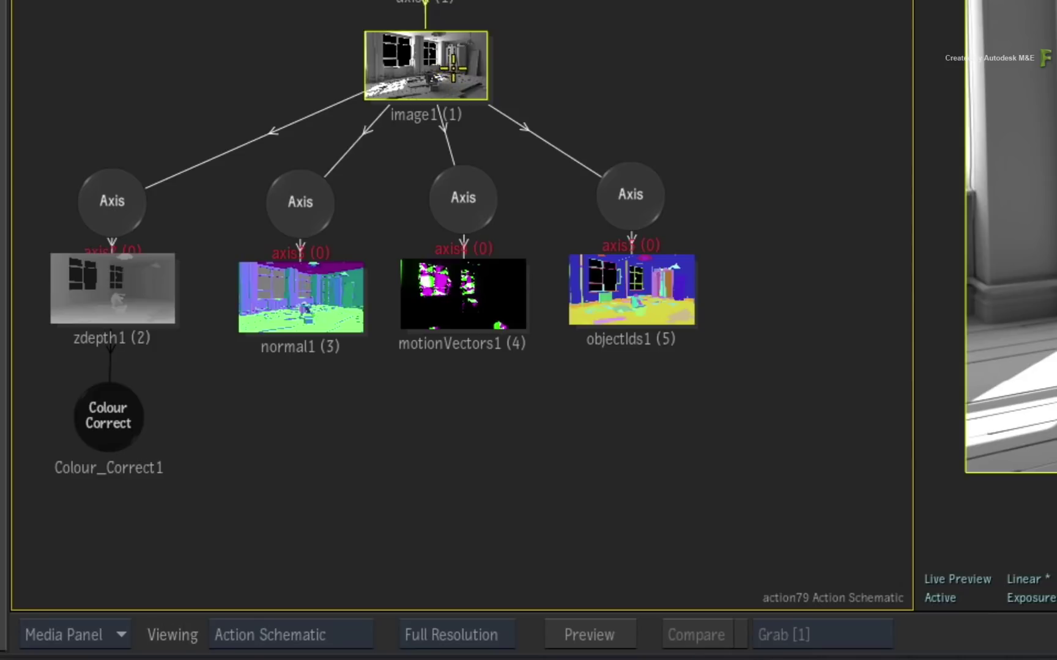
# Attach a StingrayDepthOfField Matchbox shader to image1 to blur the room render
pyautogui.rightClick(441, 77)
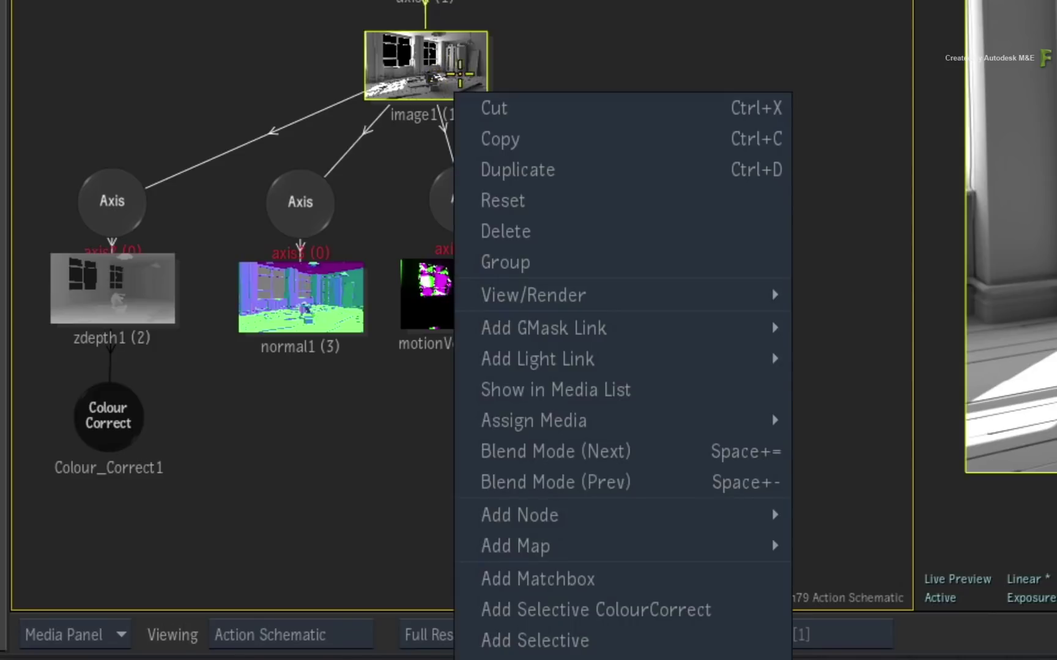
pyautogui.click(618, 569)
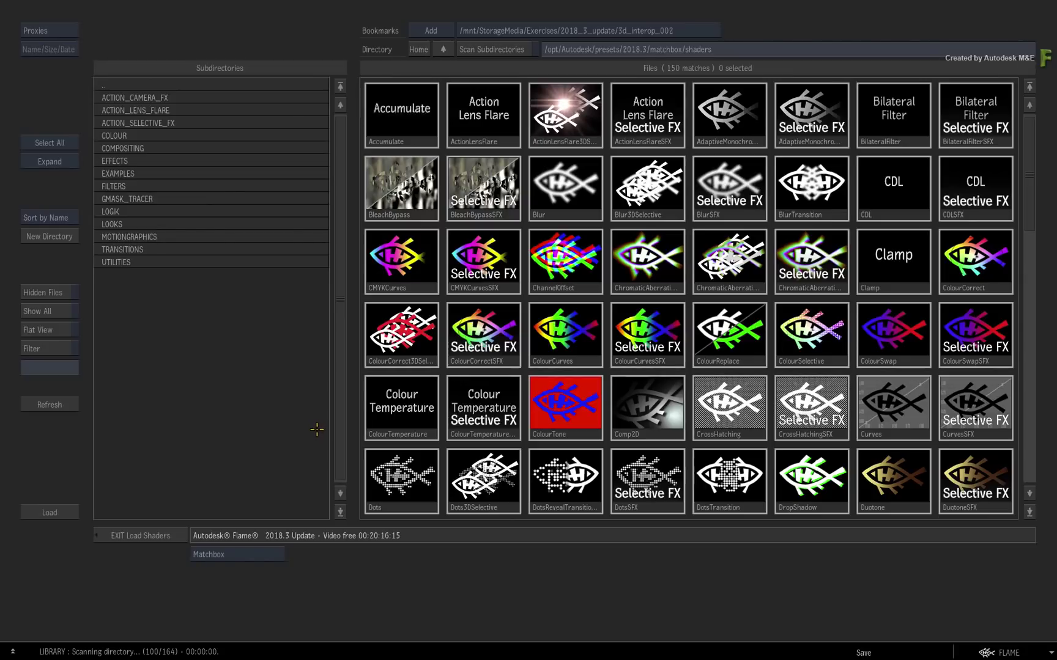
pyautogui.moveTo(1033, 166); pyautogui.dragTo(1030, 472)
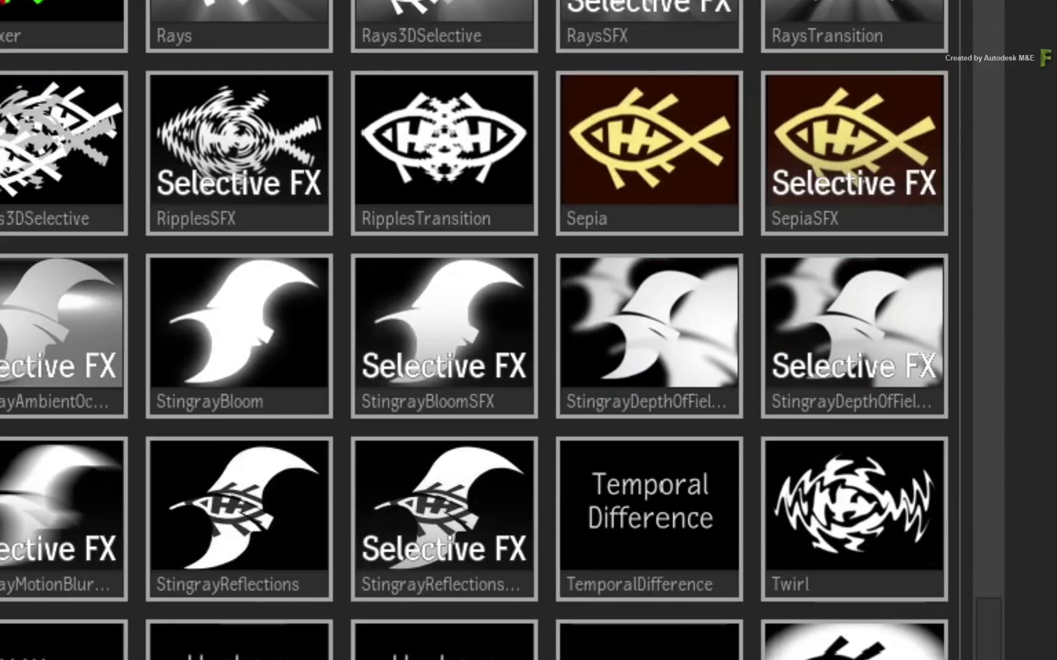
pyautogui.doubleClick(656, 325)
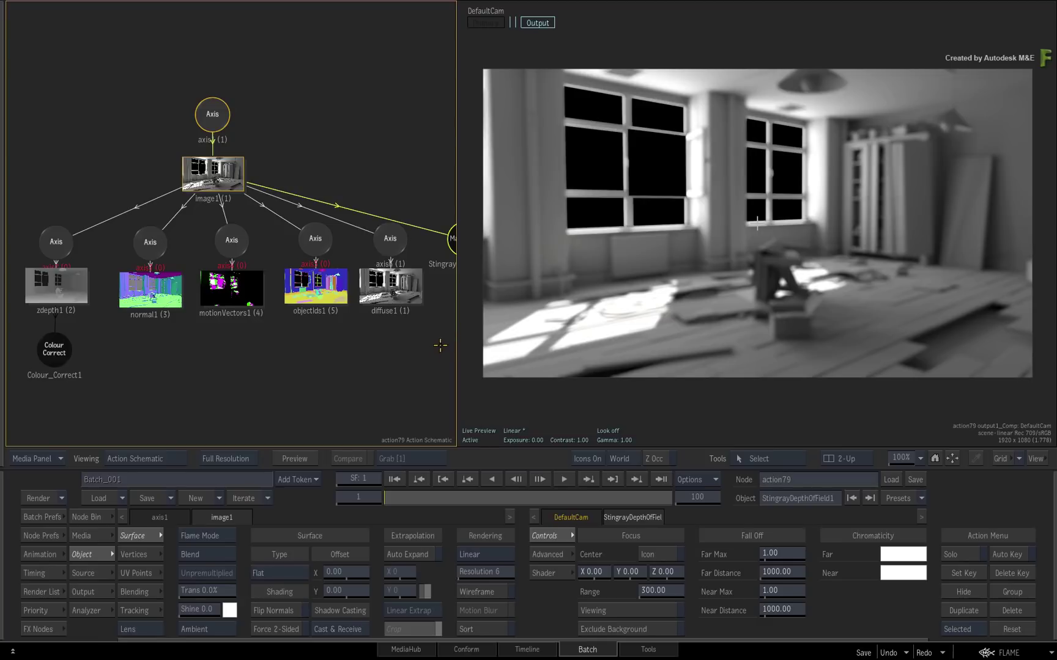
# Place the depth-of-field node beside image1 and set its Focus Z to about -3497
pyautogui.moveTo(436, 349); pyautogui.dragTo(363, 358)
pyautogui.moveTo(401, 240); pyautogui.dragTo(265, 173)
pyautogui.moveTo(241, 390); pyautogui.dragTo(347, 392)
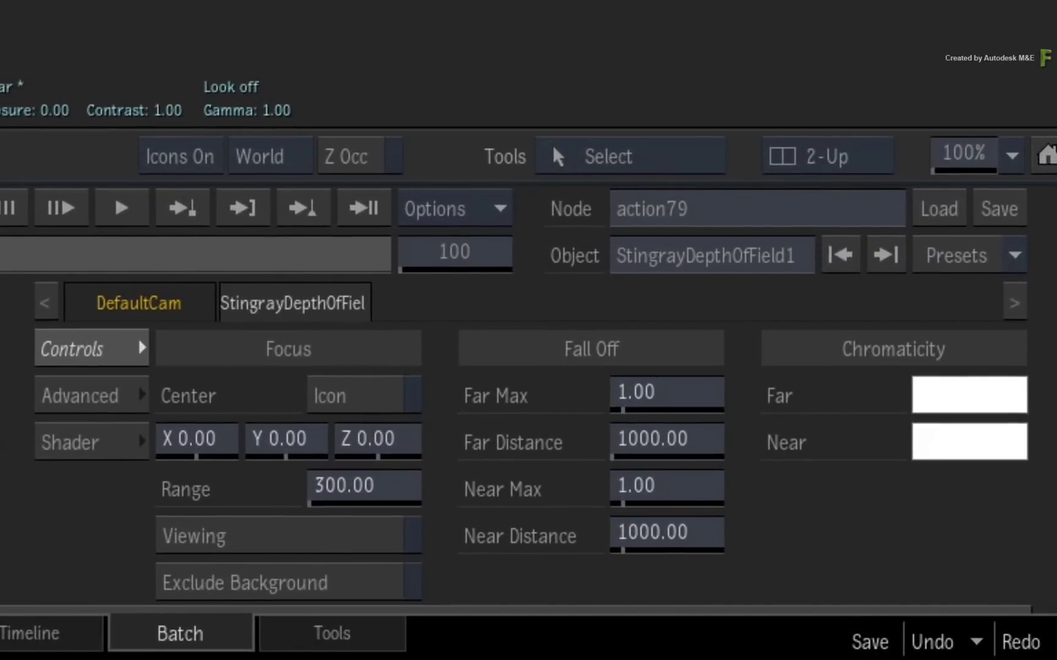
pyautogui.click(82, 443)
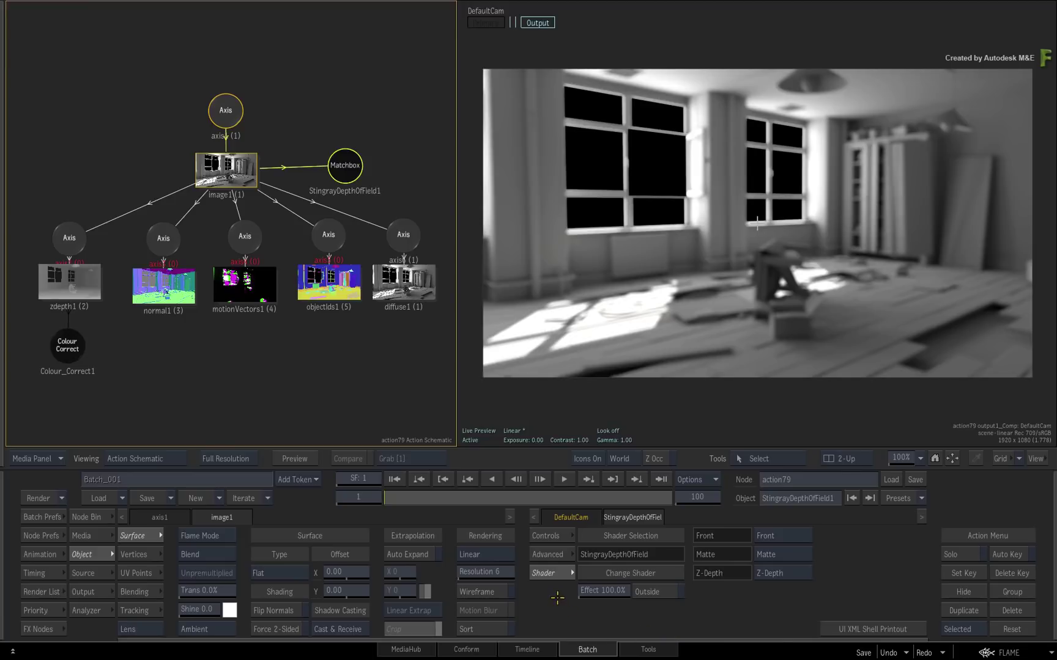
pyautogui.click(552, 536)
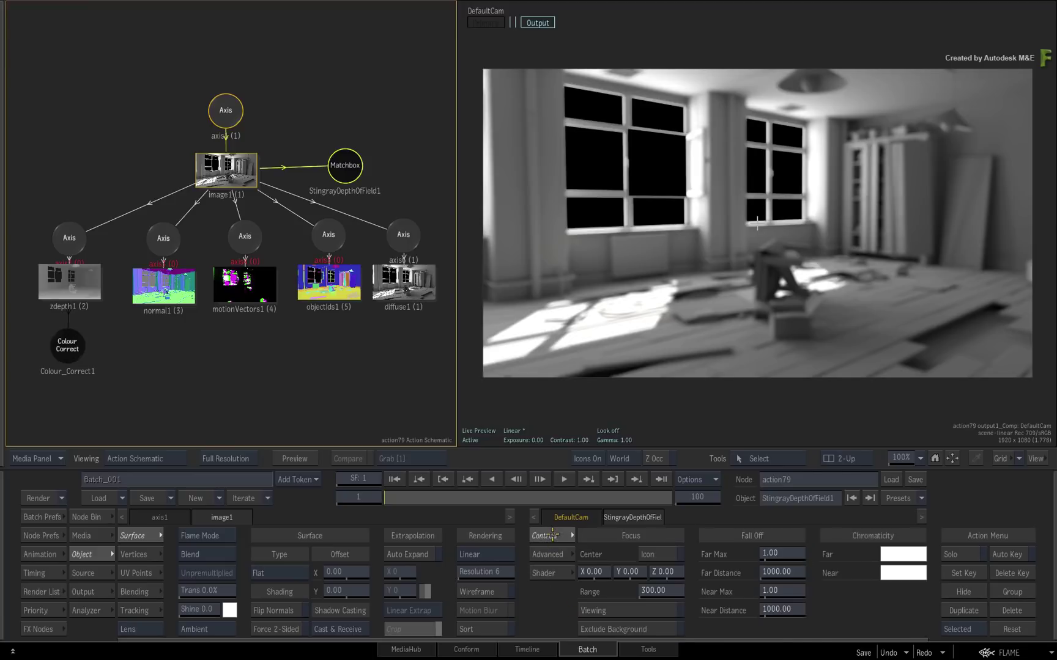
pyautogui.click(603, 611)
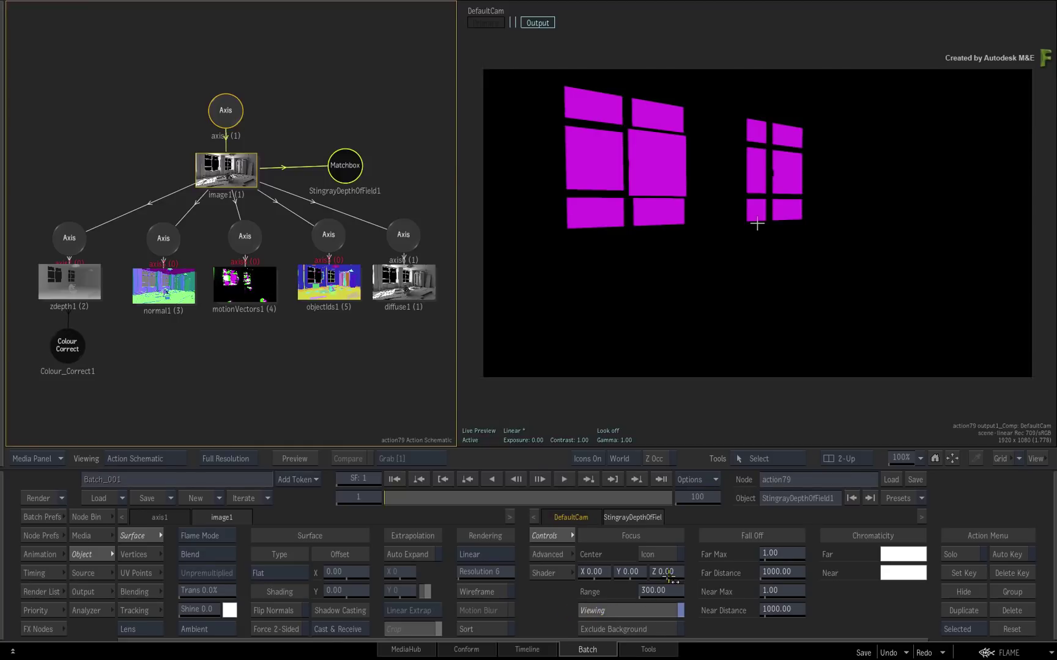
pyautogui.moveTo(678, 575); pyautogui.dragTo(356, 553)
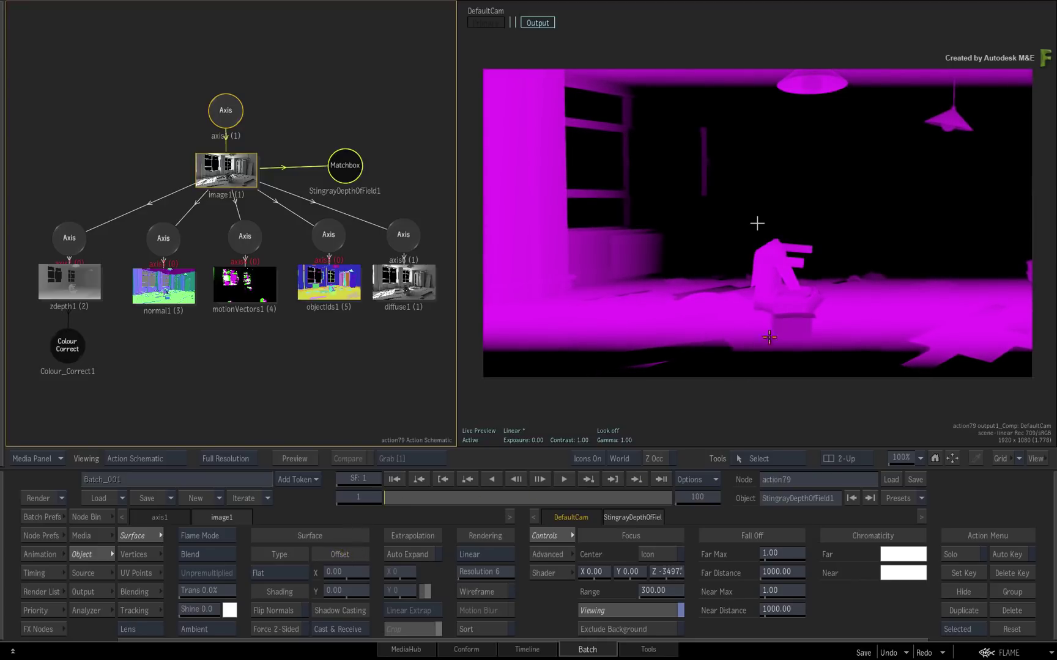
pyautogui.click(639, 610)
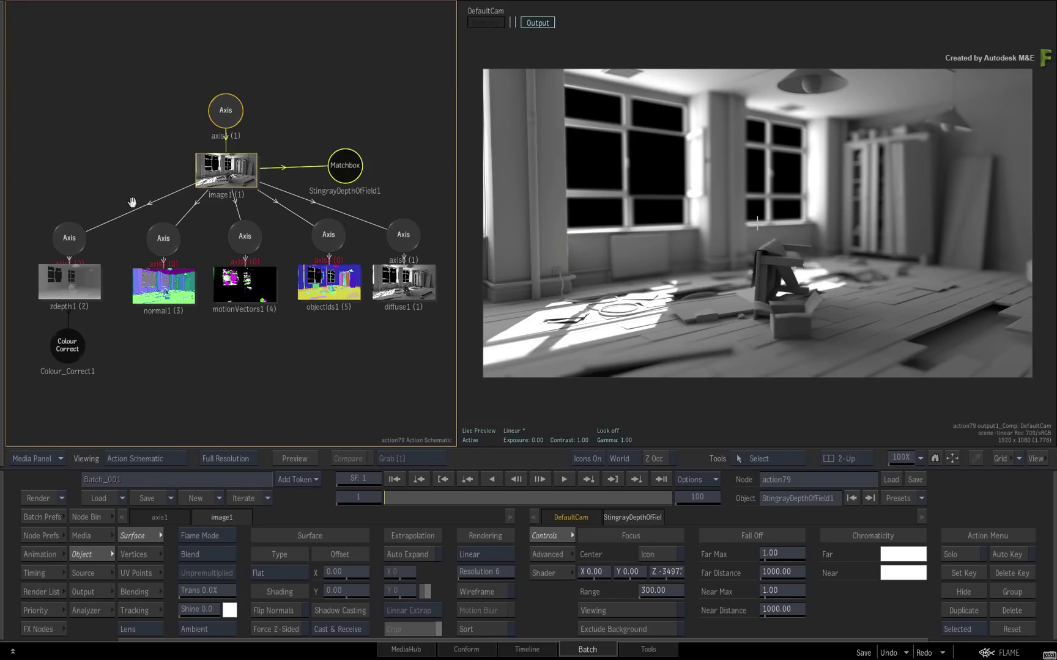
# Move the DefaultCam camera node to the top of the schematic
pyautogui.moveTo(117, 162); pyautogui.dragTo(330, 273)
pyautogui.moveTo(81, 201); pyautogui.dragTo(432, 169)
pyautogui.moveTo(358, 286); pyautogui.dragTo(122, 172)
pyautogui.moveTo(155, 47); pyautogui.dragTo(215, 31)
# Add a point light, light1, to the Action scene
pyautogui.click(255, 107)
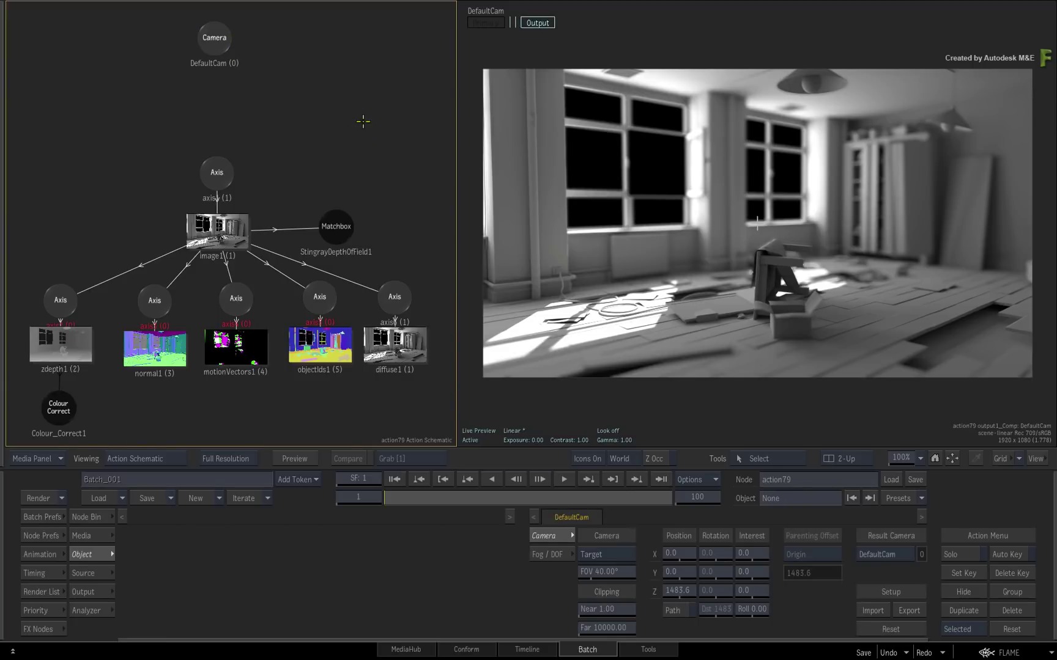
pyautogui.rightClick(369, 97)
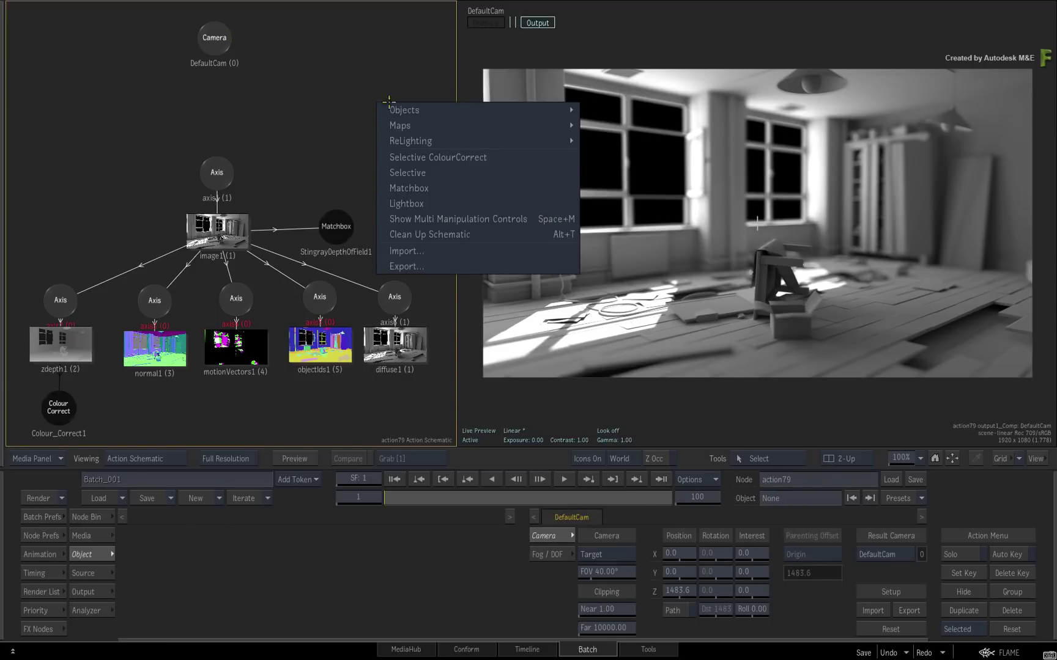
pyautogui.moveTo(415, 110)
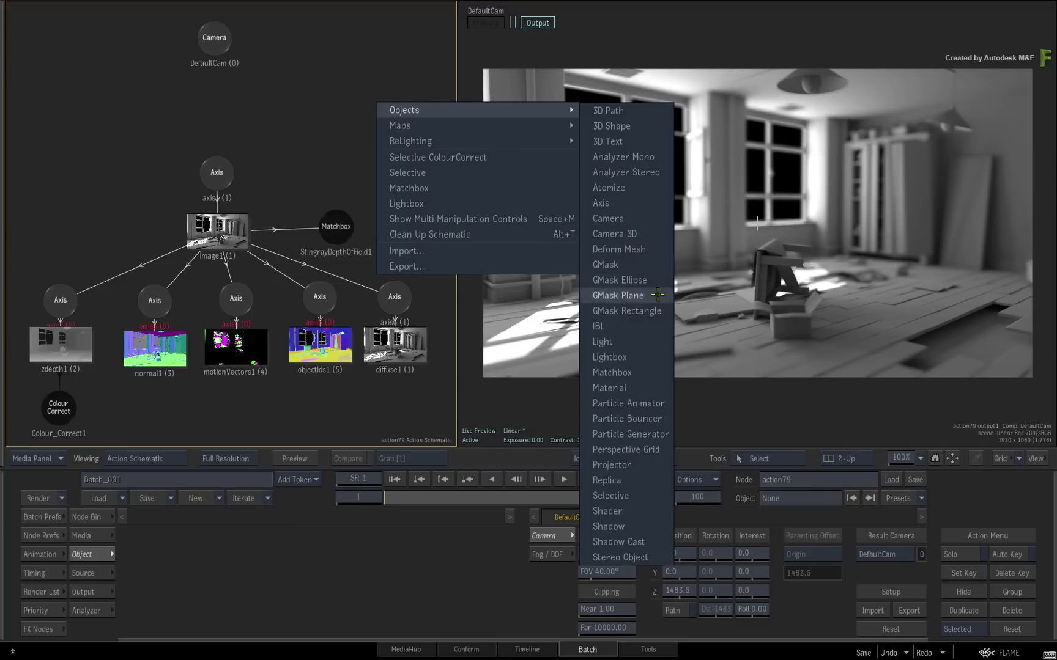
pyautogui.click(636, 341)
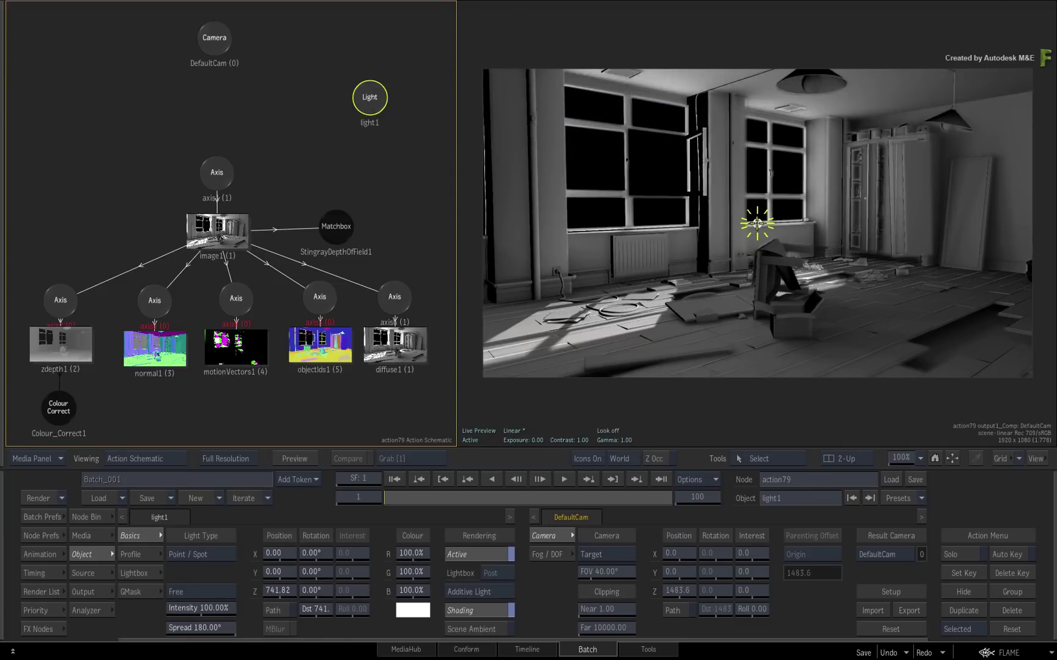
# Position light1 near the right window at about X 58.65, Y 30.77
pyautogui.moveTo(756, 224); pyautogui.dragTo(597, 148)
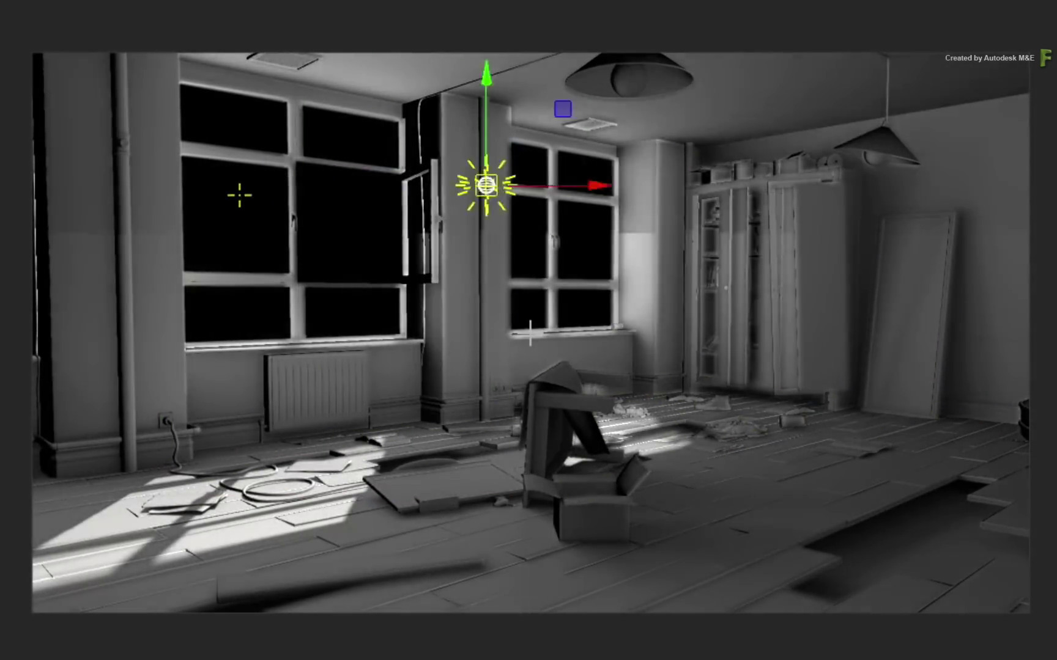
pyautogui.moveTo(487, 185); pyautogui.dragTo(862, 310)
pyautogui.moveTo(770, 283); pyautogui.dragTo(244, 284)
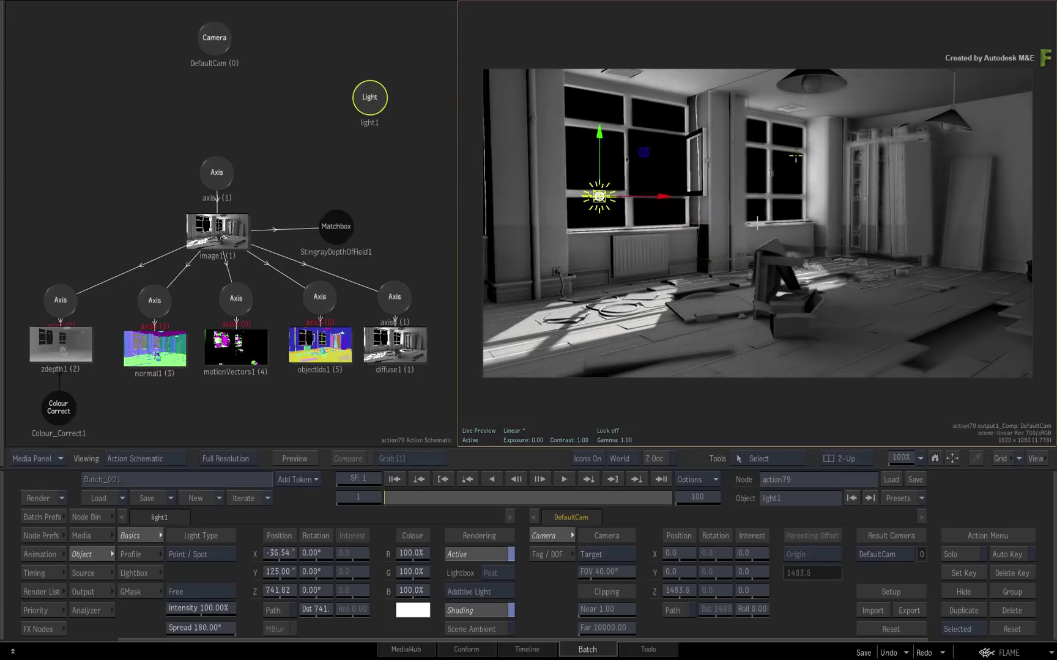
pyautogui.moveTo(795, 156); pyautogui.dragTo(786, 204)
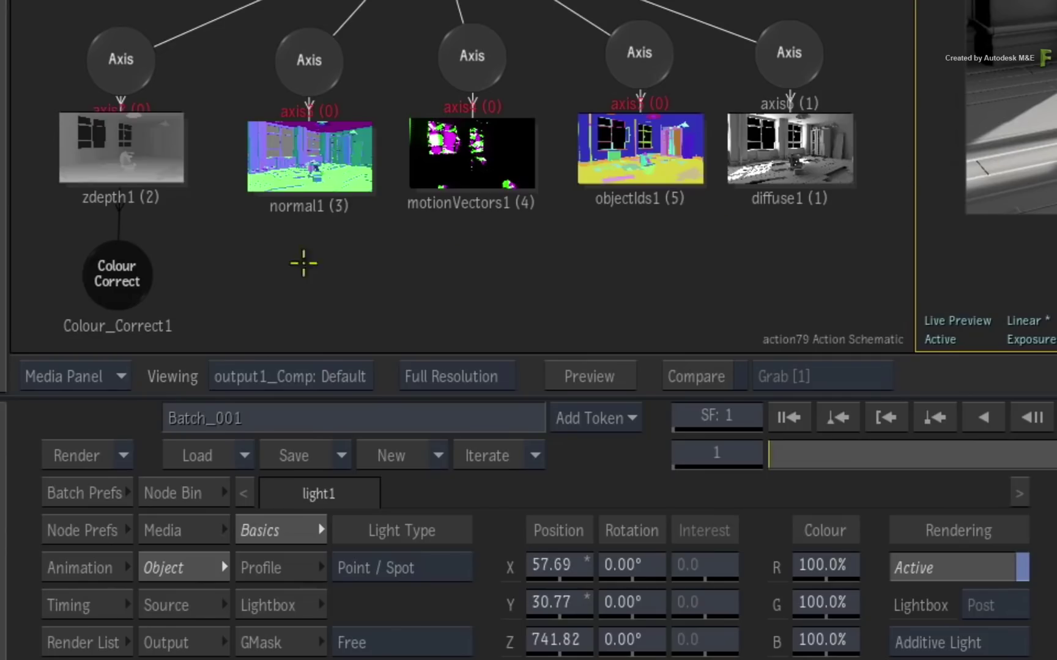
# Enable zdepth1 displacement and try light1 positions using its gizmo and Position fields
pyautogui.click(158, 171)
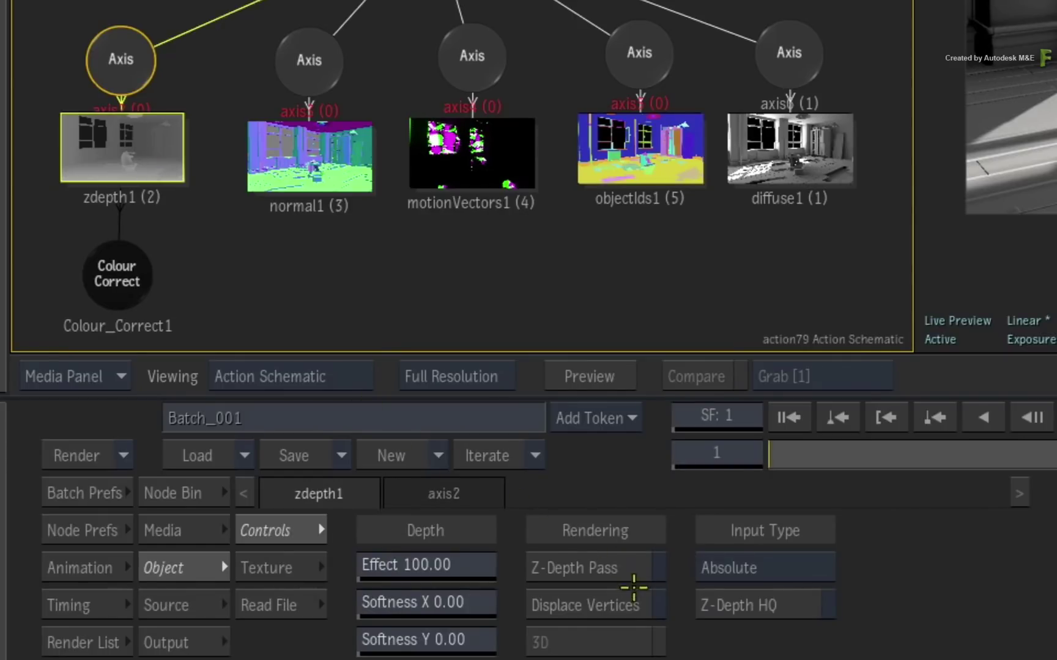
pyautogui.click(653, 606)
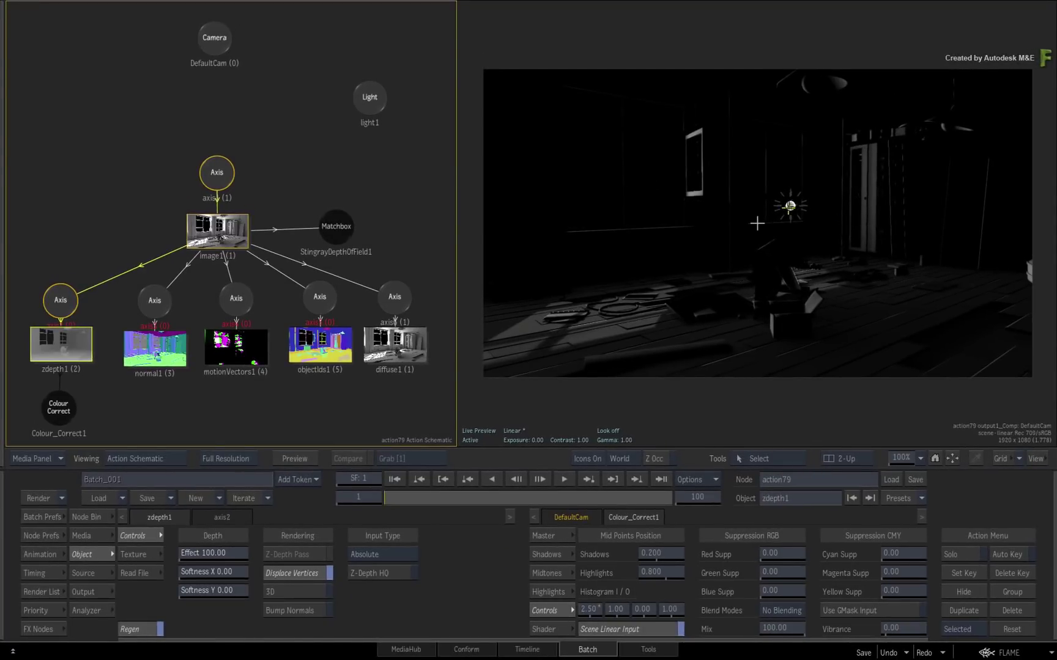
pyautogui.moveTo(790, 206); pyautogui.dragTo(764, 218)
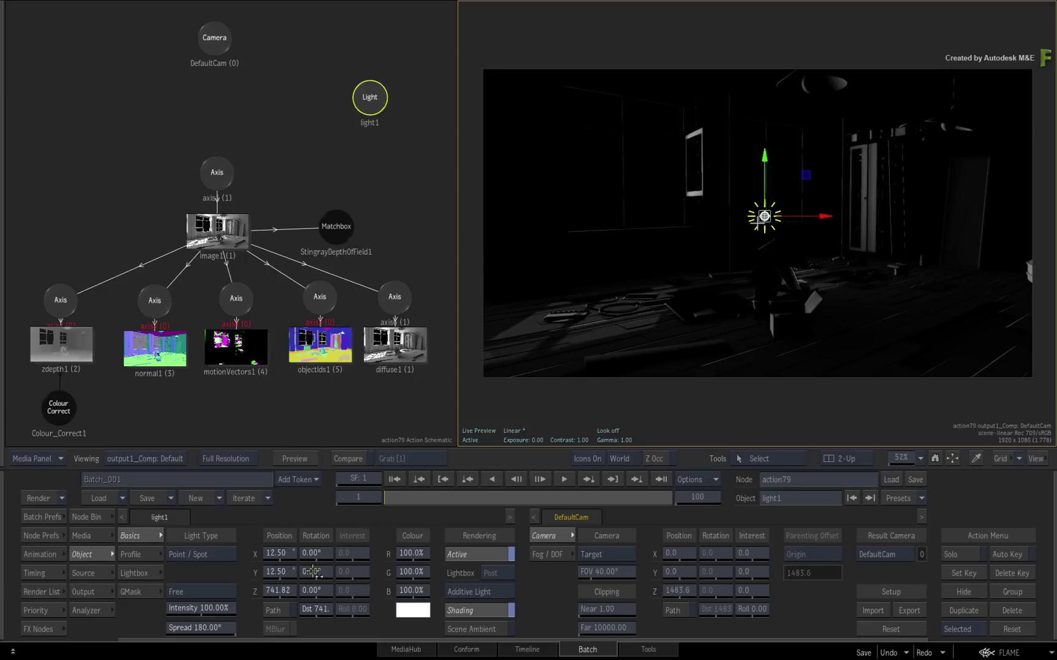
pyautogui.moveTo(283, 591); pyautogui.dragTo(346, 560)
pyautogui.moveTo(283, 552); pyautogui.dragTo(330, 513)
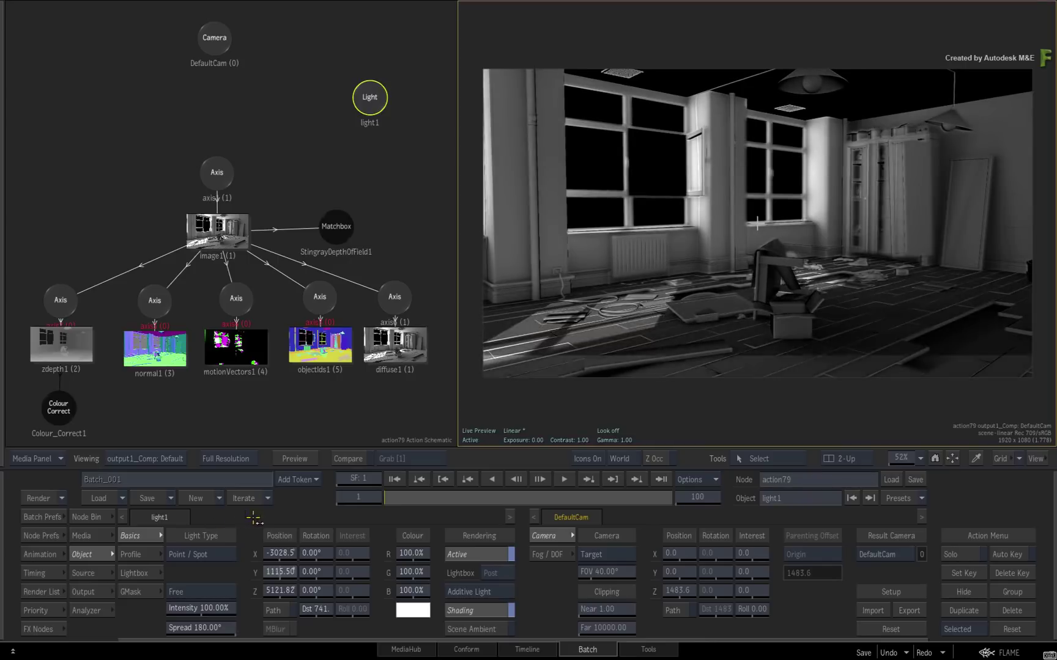
pyautogui.moveTo(279, 553); pyautogui.dragTo(197, 529)
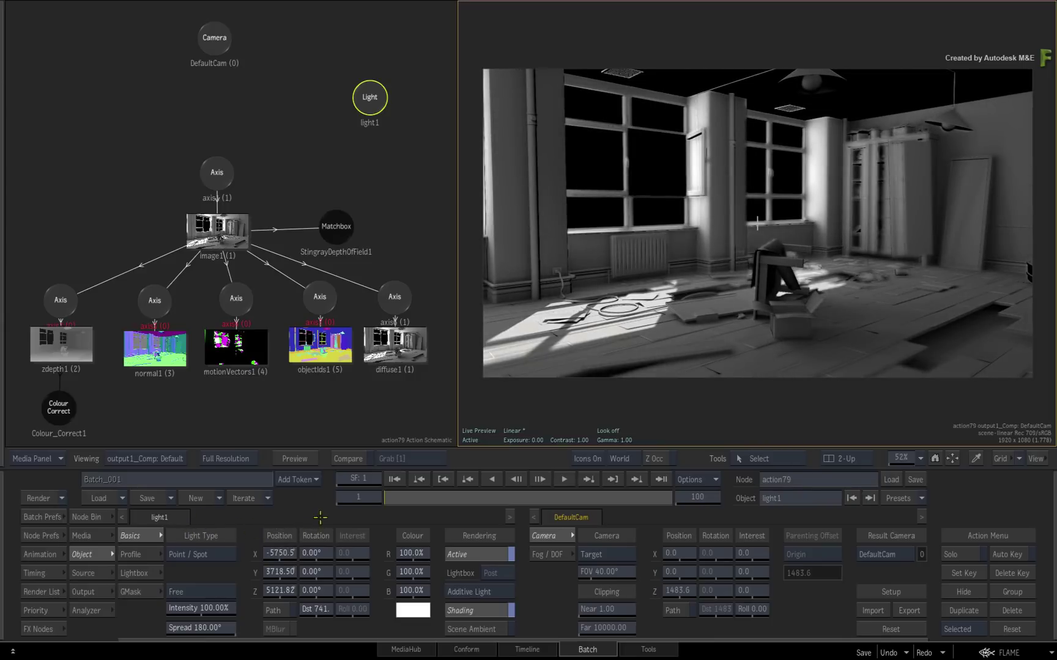
# Reset light1's position, then place it up-left at about X -429.8, Y 134.6
pyautogui.keyDown('ctrl'); pyautogui.click(289, 554); pyautogui.keyUp('ctrl')
pyautogui.keyDown('ctrl'); pyautogui.click(286, 572); pyautogui.keyUp('ctrl')
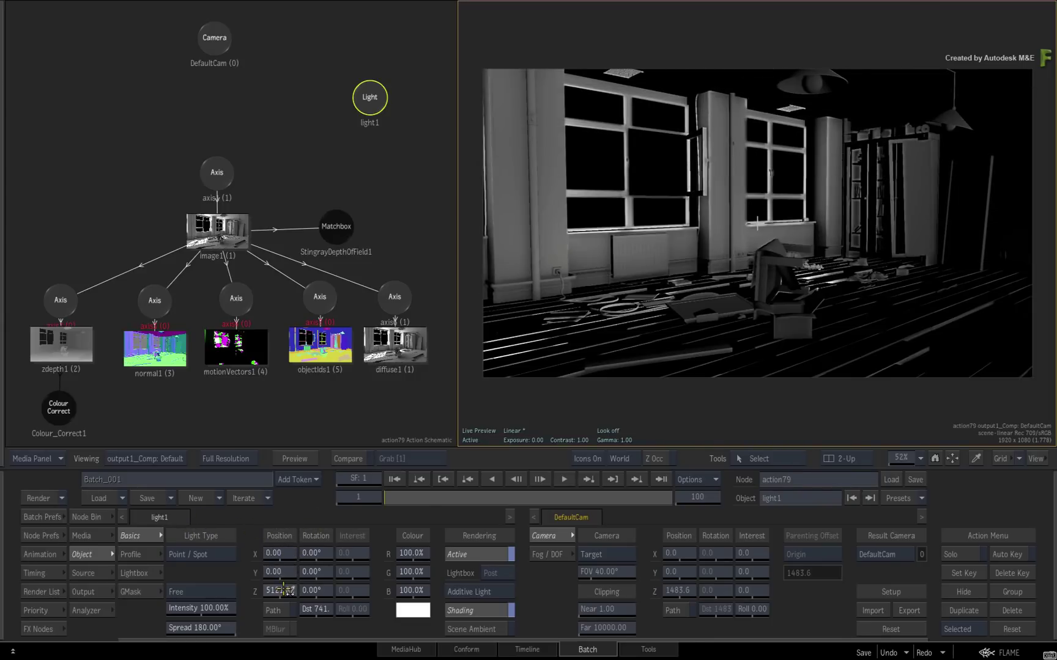
pyautogui.keyDown('ctrl'); pyautogui.click(283, 591); pyautogui.keyUp('ctrl')
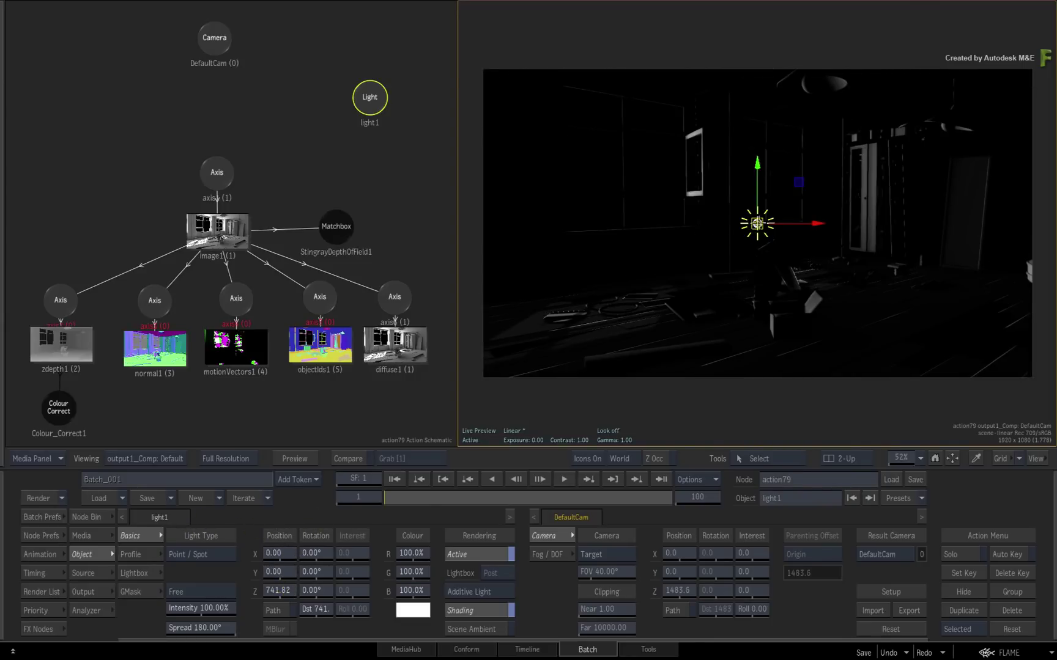
pyautogui.moveTo(757, 224); pyautogui.dragTo(511, 146)
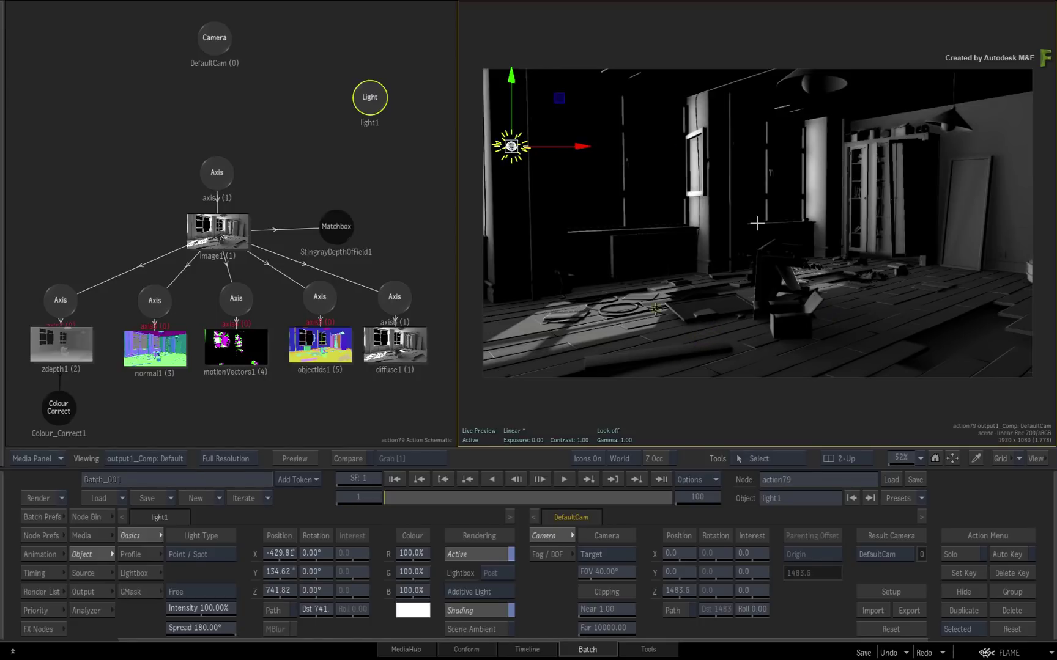
pyautogui.moveTo(374, 112); pyautogui.dragTo(383, 113)
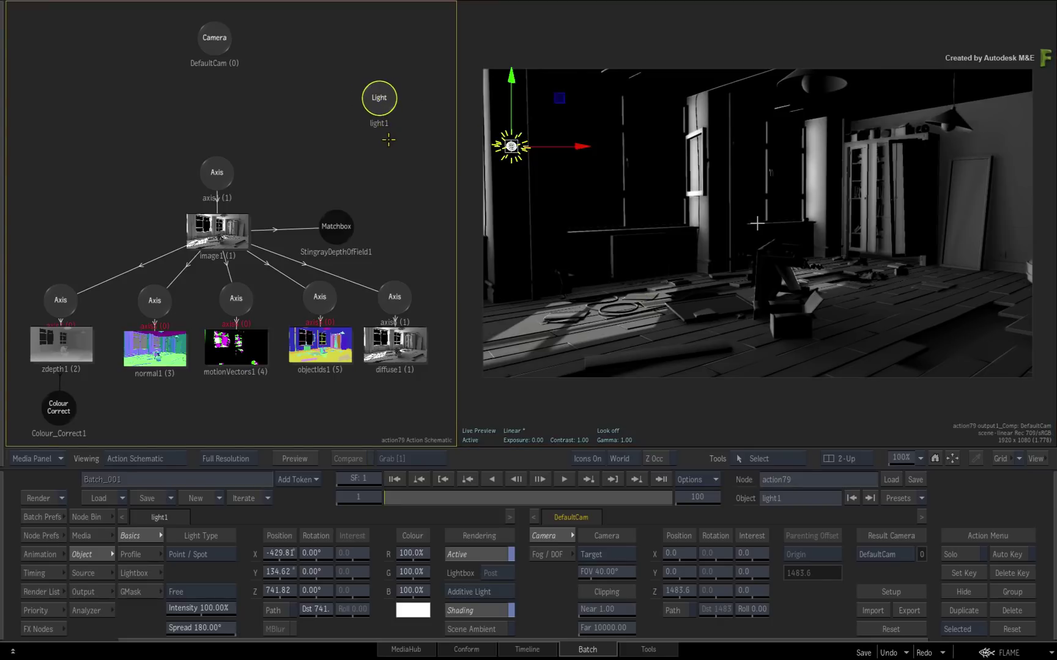
# Delete light1 and turn off Shading Active in the Action rendering preferences
pyautogui.press('Delete')
pyautogui.click(27, 536)
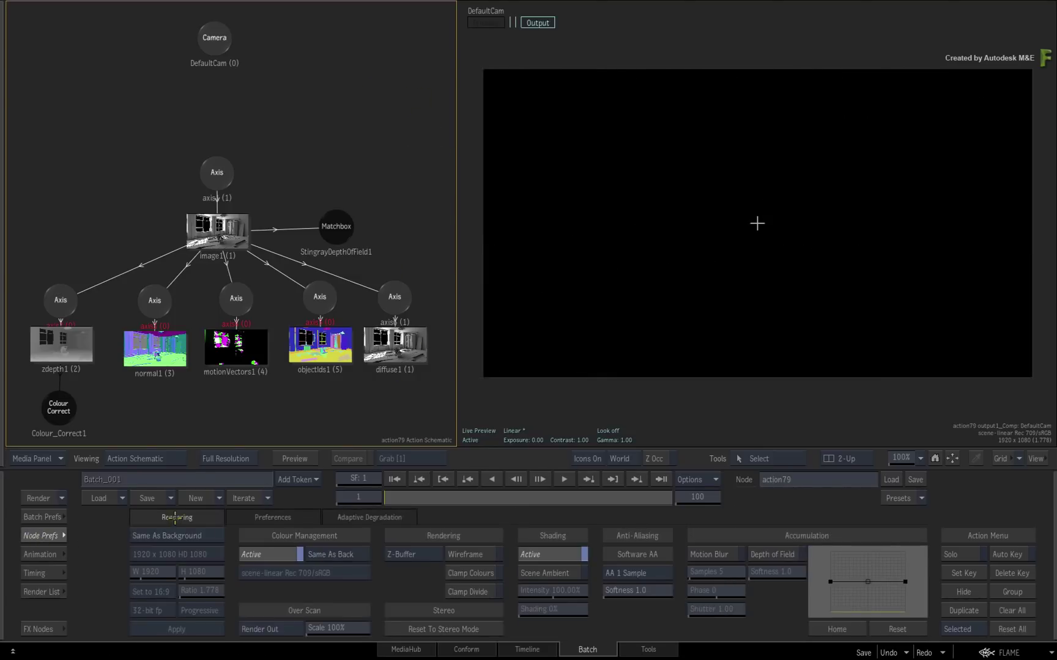
pyautogui.click(549, 554)
pyautogui.click(38, 536)
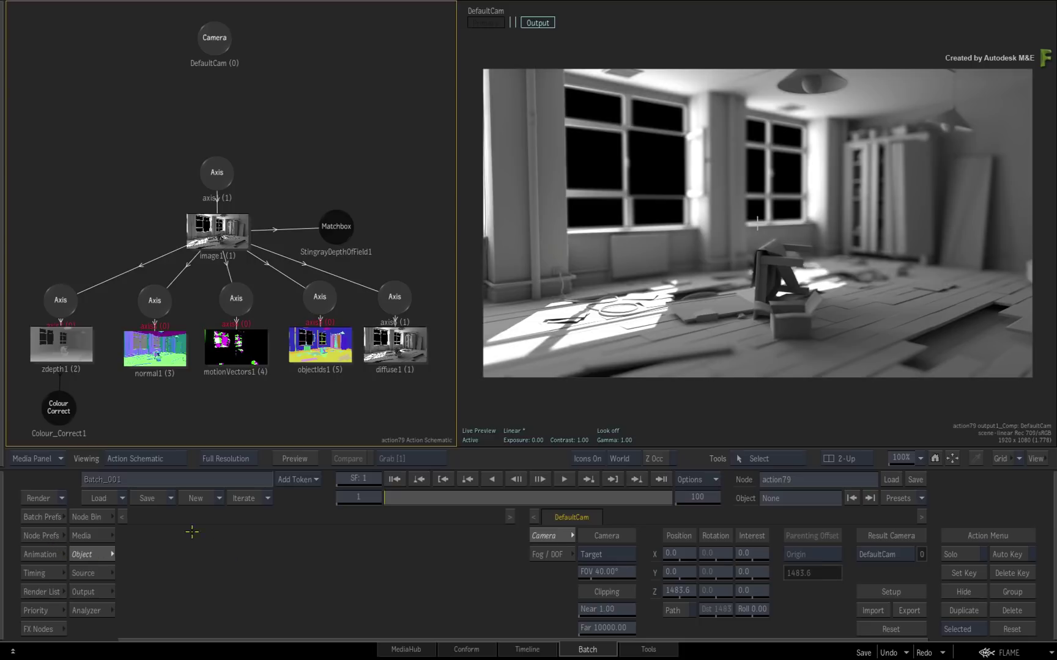
# Turn off Displace Vertices on zdepth1 and make it the Z-Depth pass
pyautogui.click(100, 517)
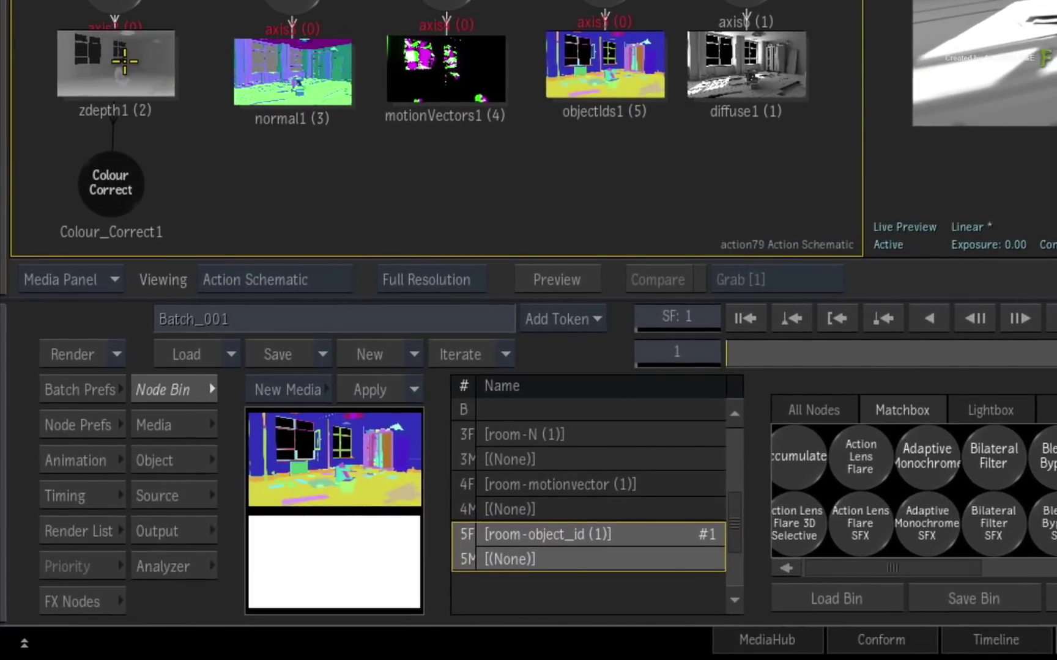
pyautogui.click(125, 61)
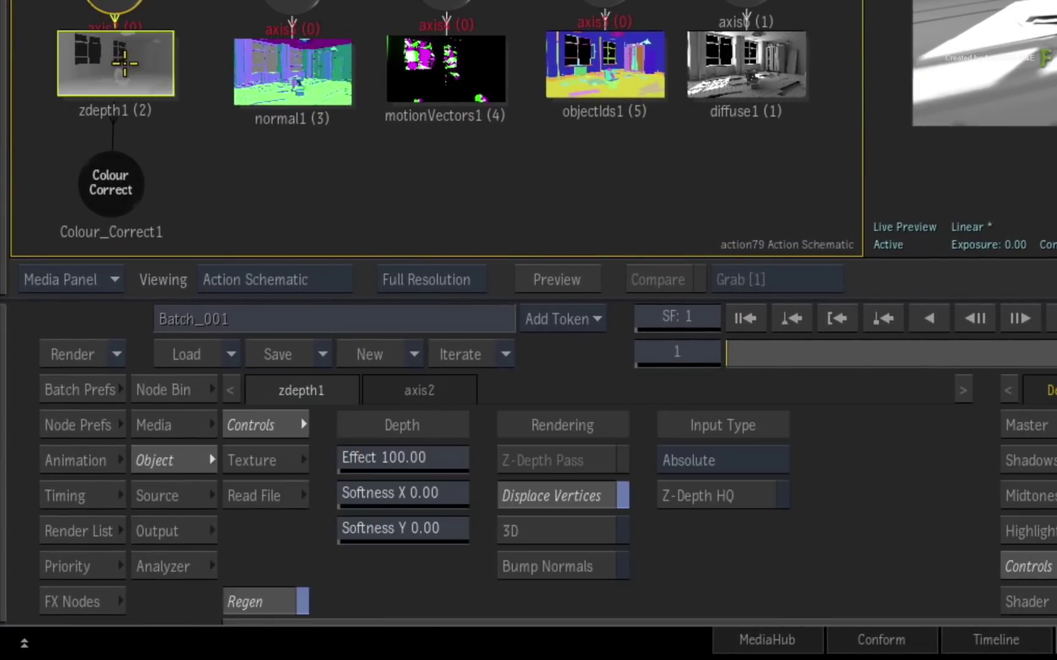
pyautogui.click(567, 497)
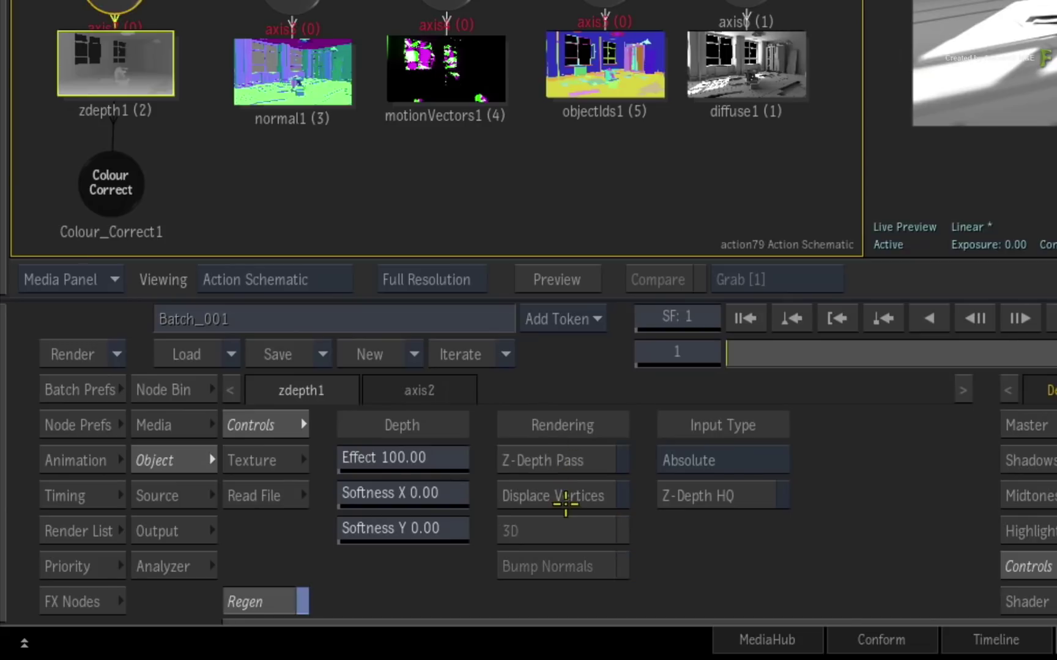
pyautogui.click(584, 462)
# Set motionVectors1 as the Motion Vector pass, checking normal1 and objectIds1 along the way
pyautogui.click(326, 85)
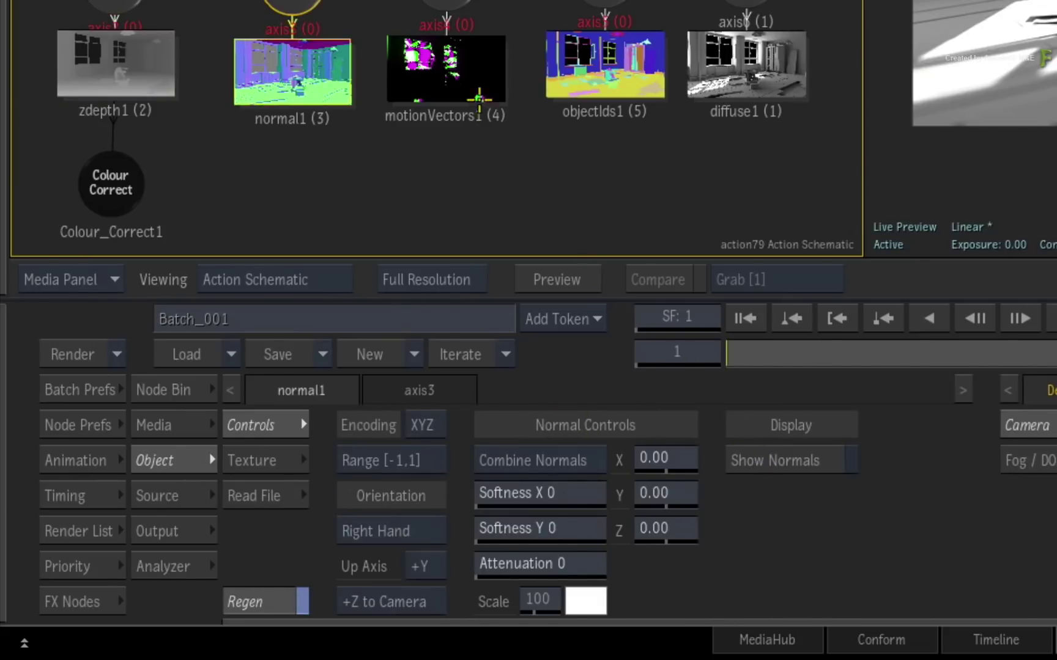
pyautogui.click(477, 98)
pyautogui.click(563, 457)
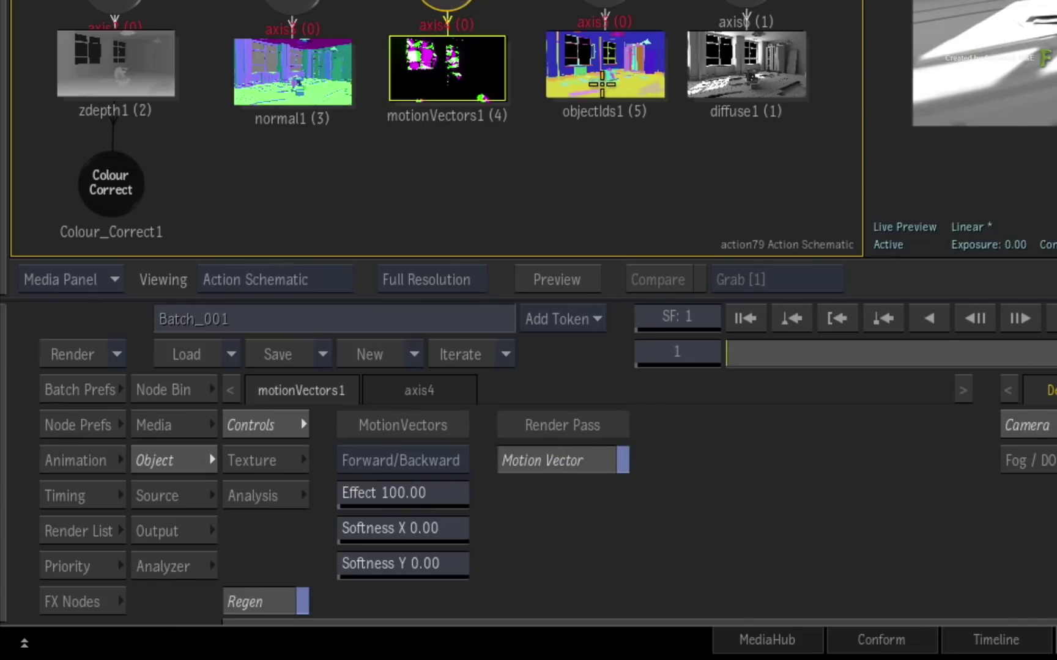
pyautogui.click(602, 83)
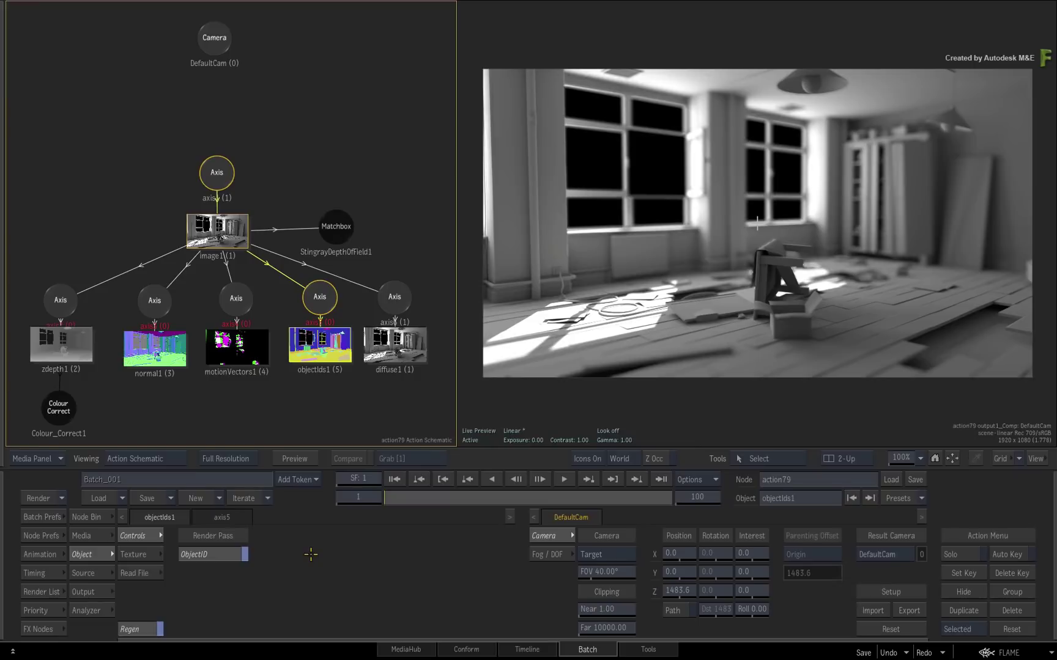
# Add a StingrayMotionBlur camera FX to DefaultCam and set its Exposure Time to 1.08
pyautogui.click(101, 517)
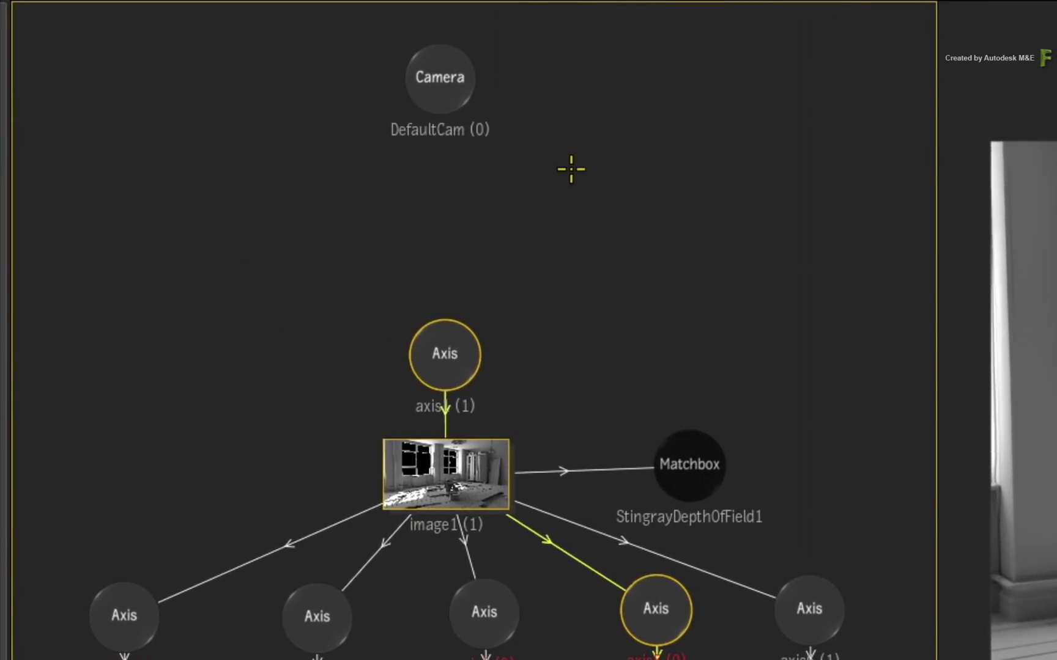
pyautogui.click(439, 74)
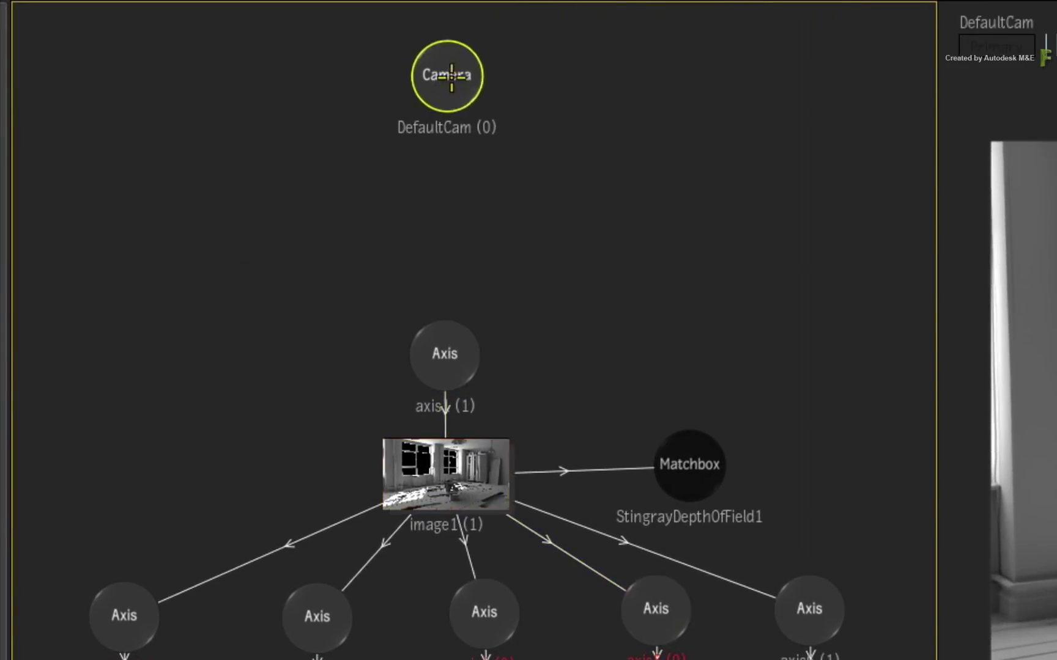
pyautogui.rightClick(453, 78)
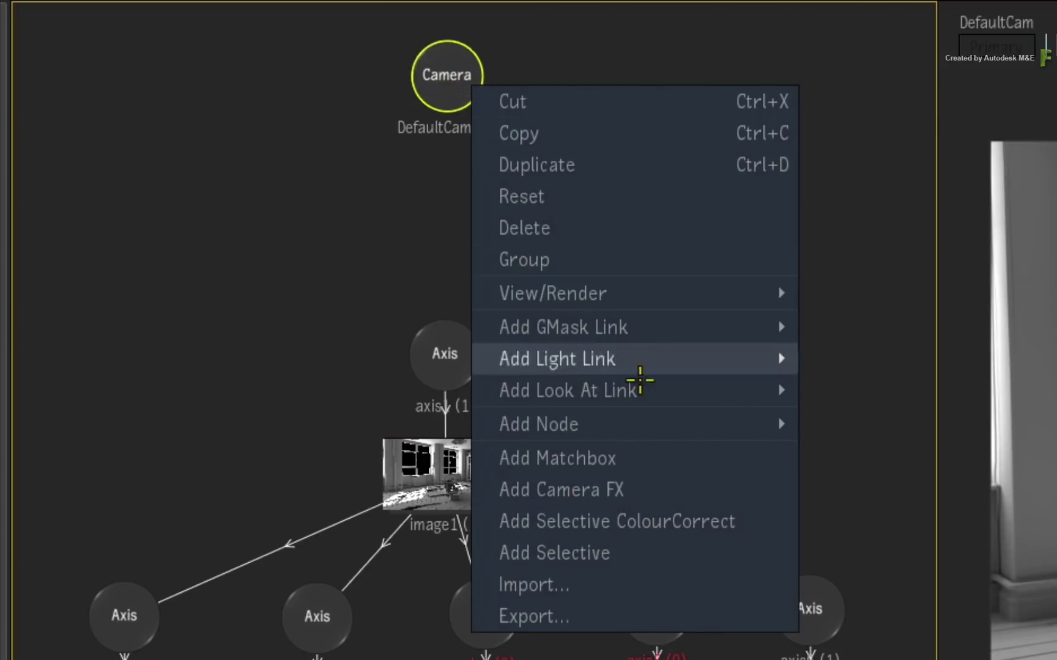
pyautogui.click(675, 488)
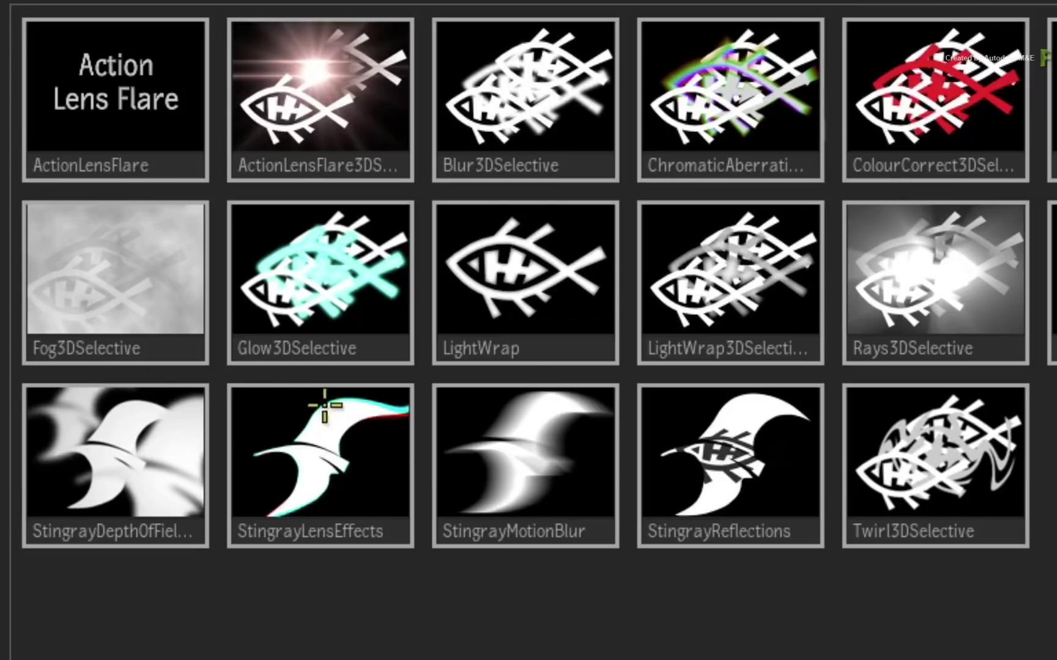
pyautogui.doubleClick(533, 475)
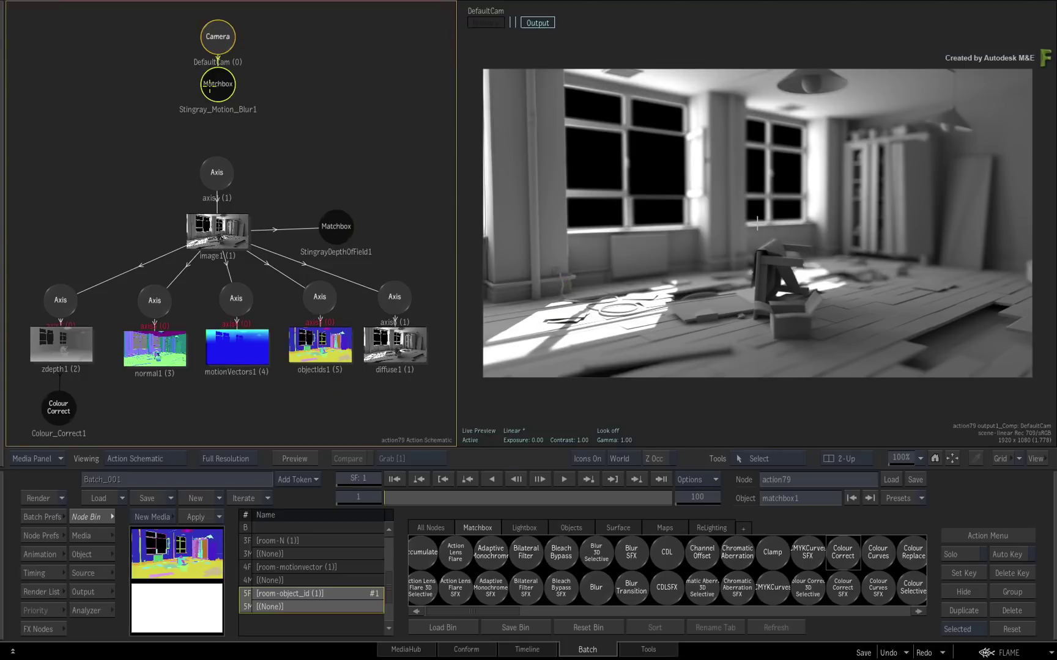
pyautogui.doubleClick(208, 86)
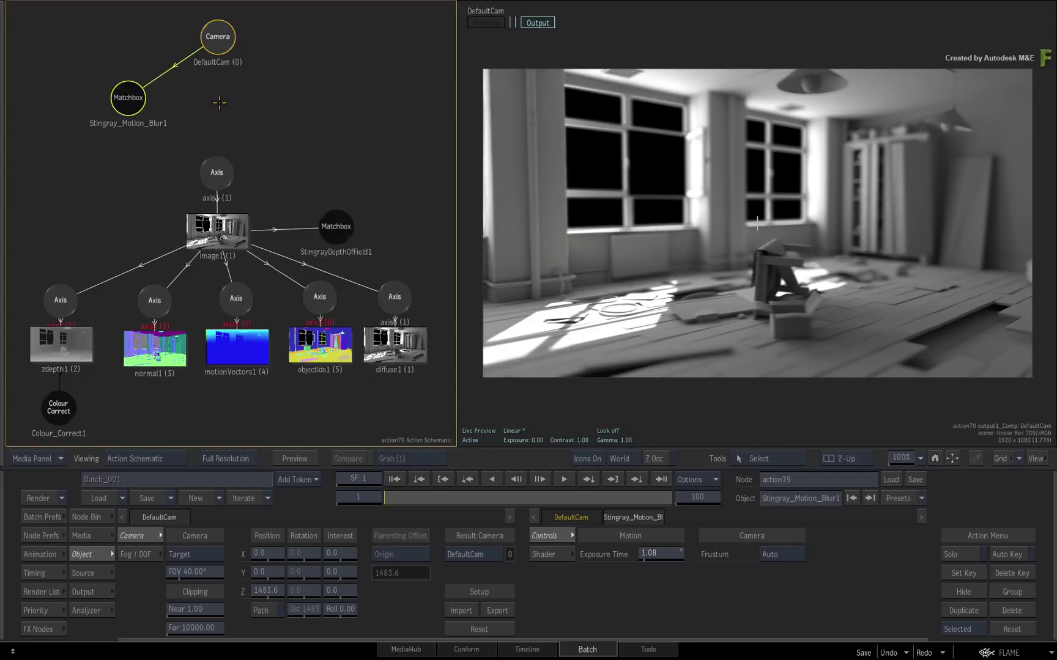
# Add a ColourCorrect3DSelective camera FX to DefaultCam and tint the image green
pyautogui.rightClick(219, 42)
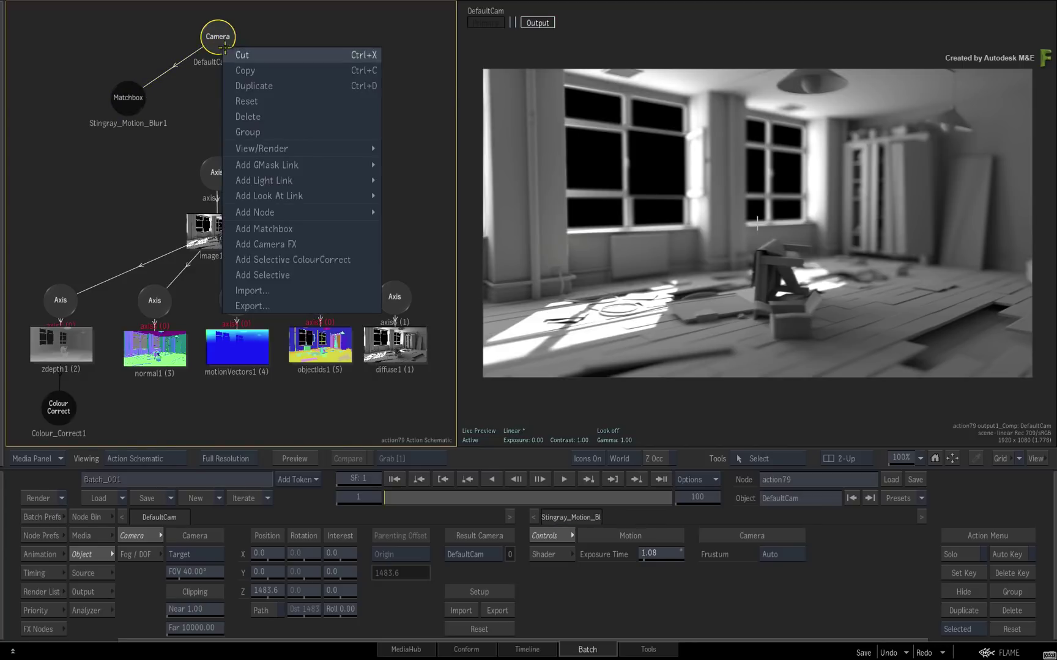
pyautogui.click(316, 244)
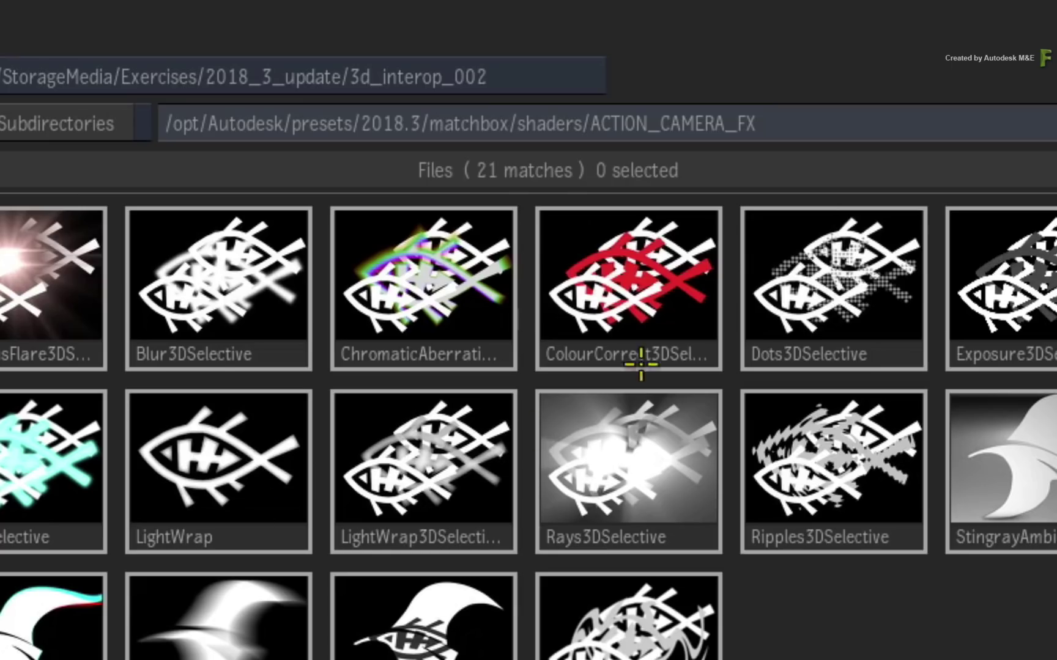
pyautogui.doubleClick(636, 305)
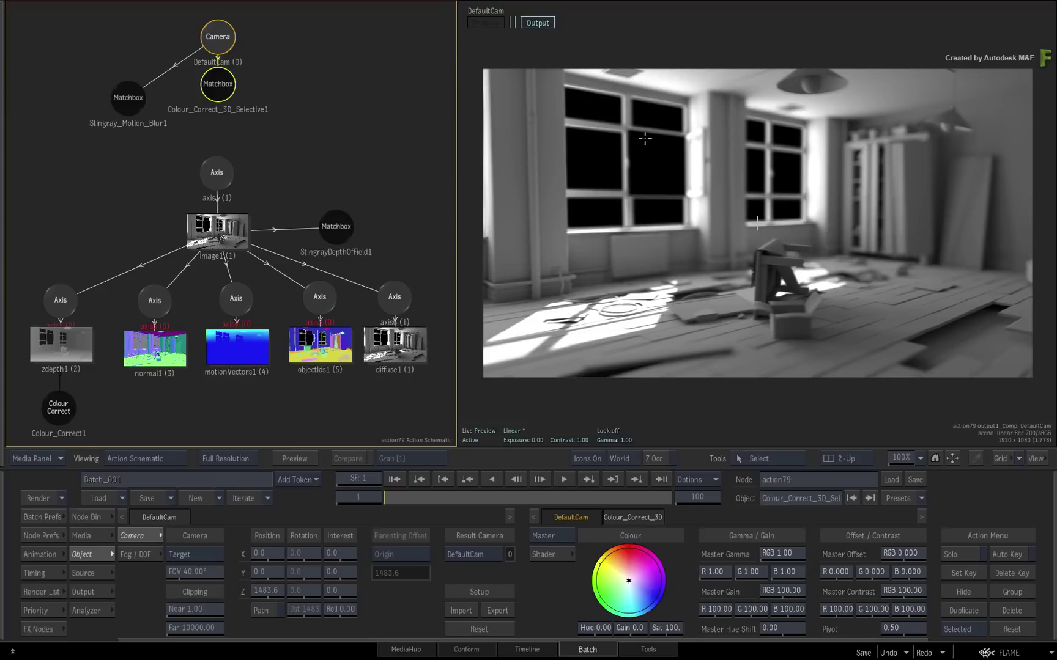
pyautogui.moveTo(219, 84); pyautogui.dragTo(226, 92)
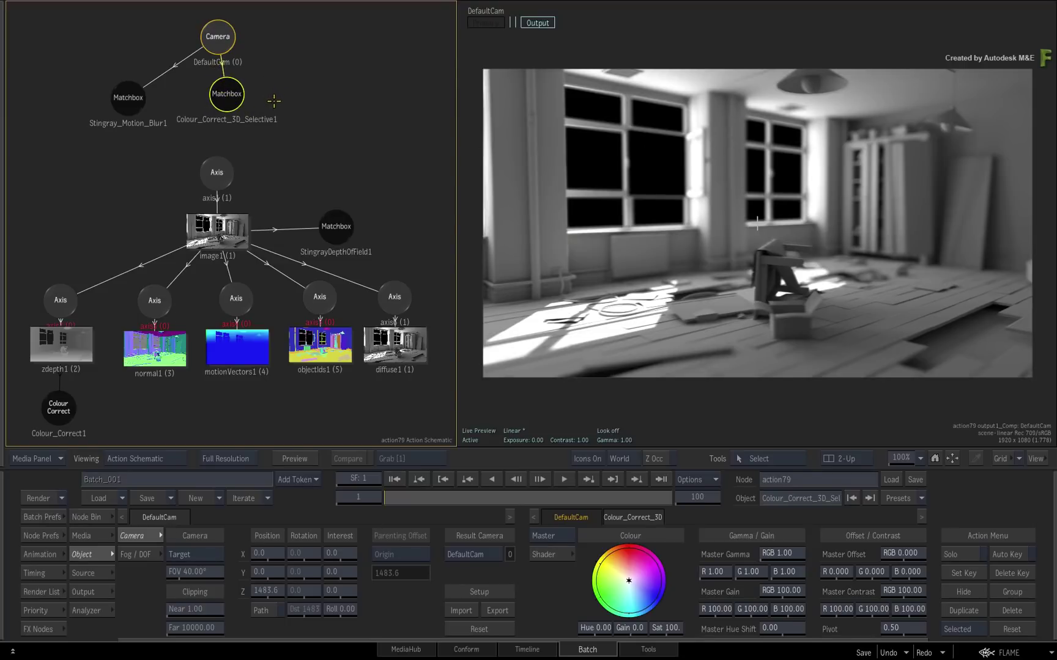
pyautogui.moveTo(628, 581); pyautogui.dragTo(571, 595)
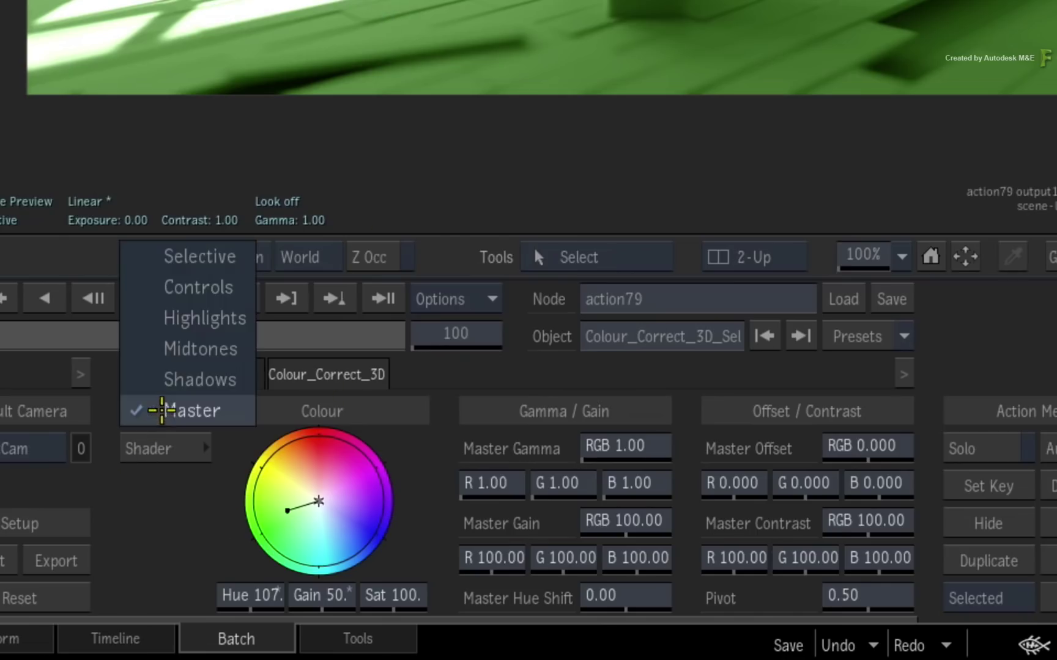
# Restrict the colour correction by Object ID, picking the yellow floor as Object 1
pyautogui.click(186, 252)
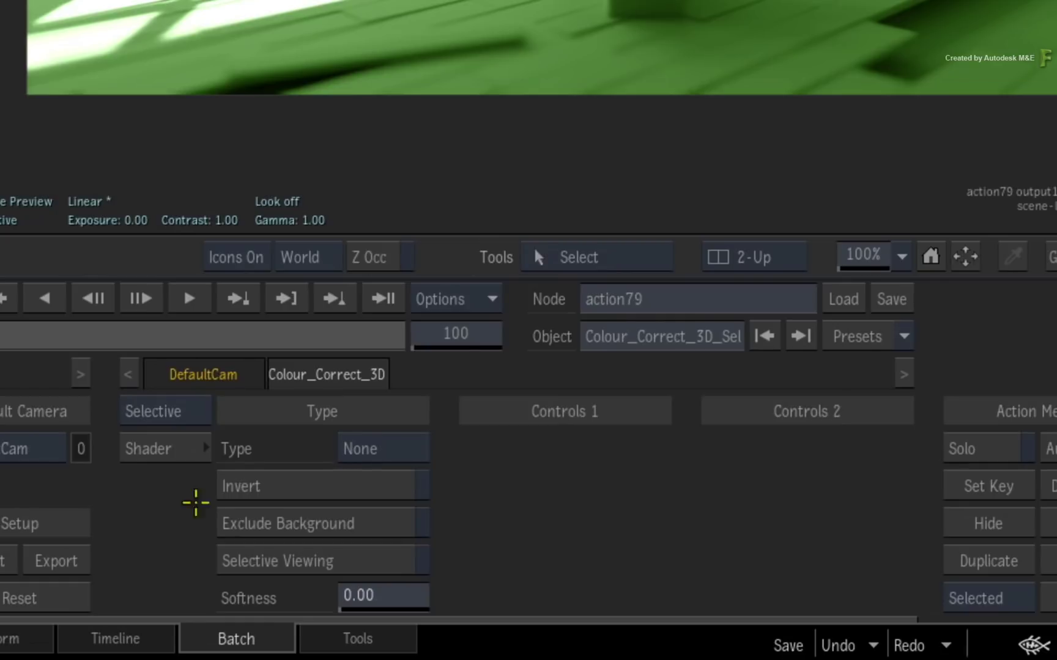
pyautogui.click(385, 446)
pyautogui.click(413, 336)
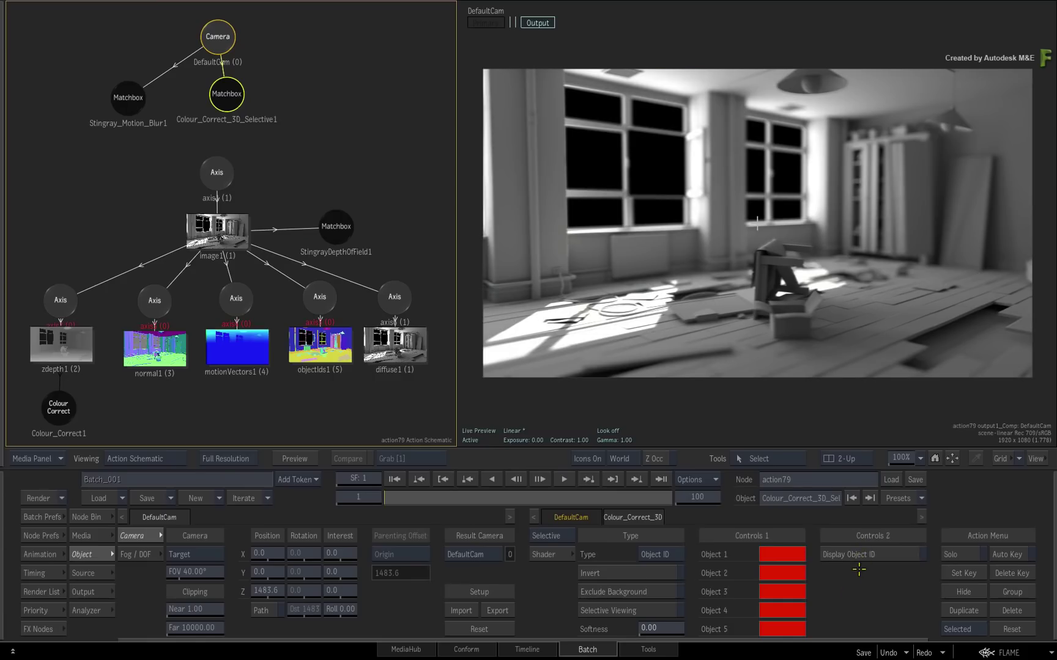
pyautogui.click(859, 556)
pyautogui.click(796, 558)
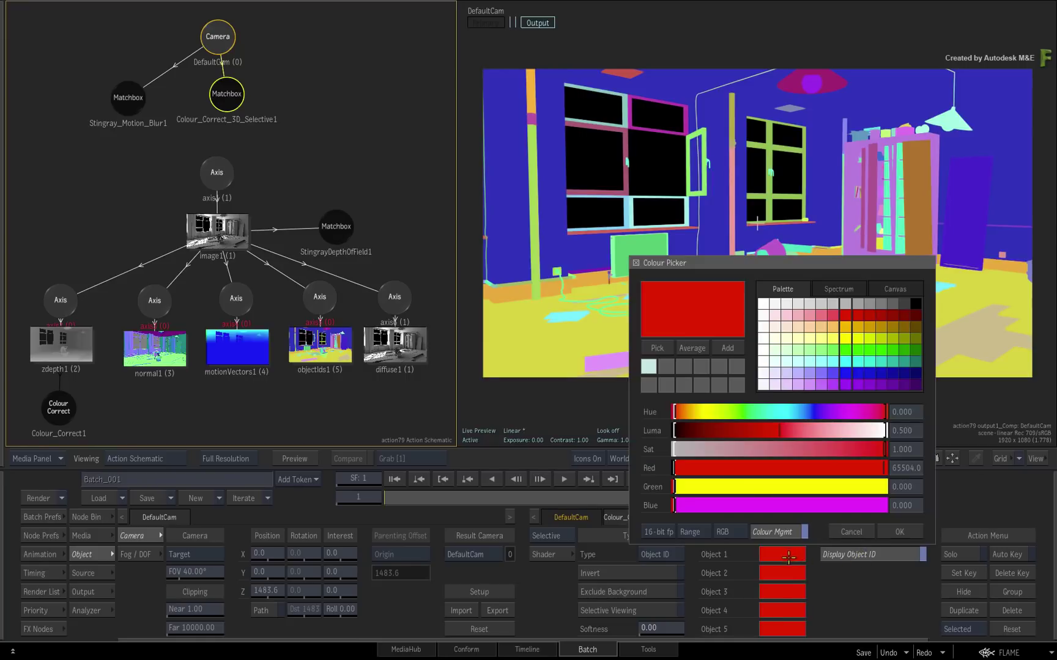
pyautogui.click(657, 348)
pyautogui.click(590, 333)
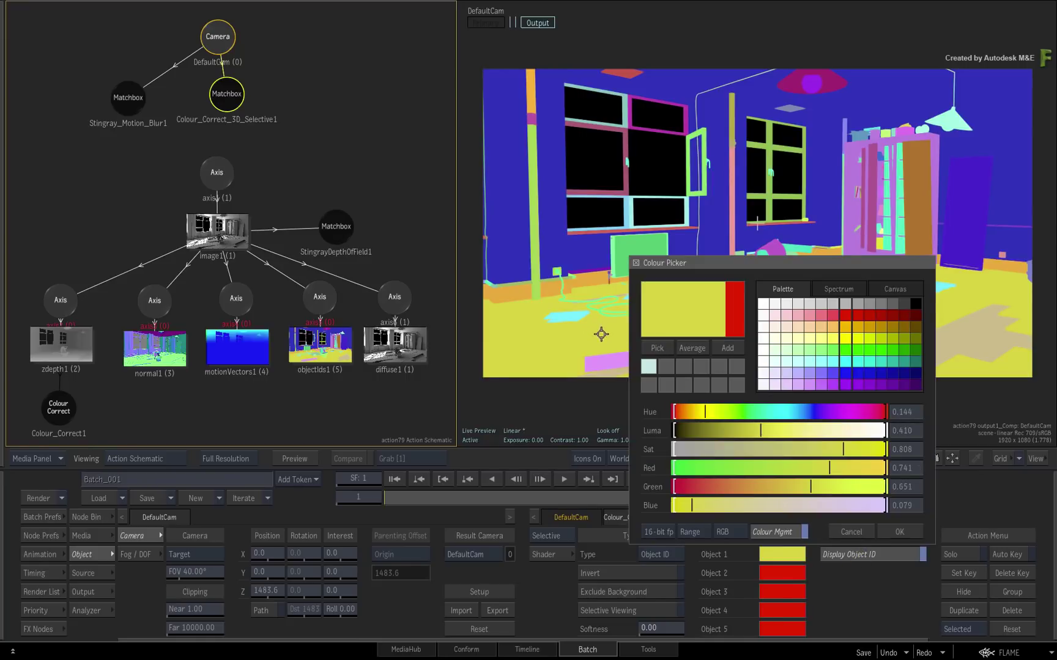
pyautogui.click(906, 536)
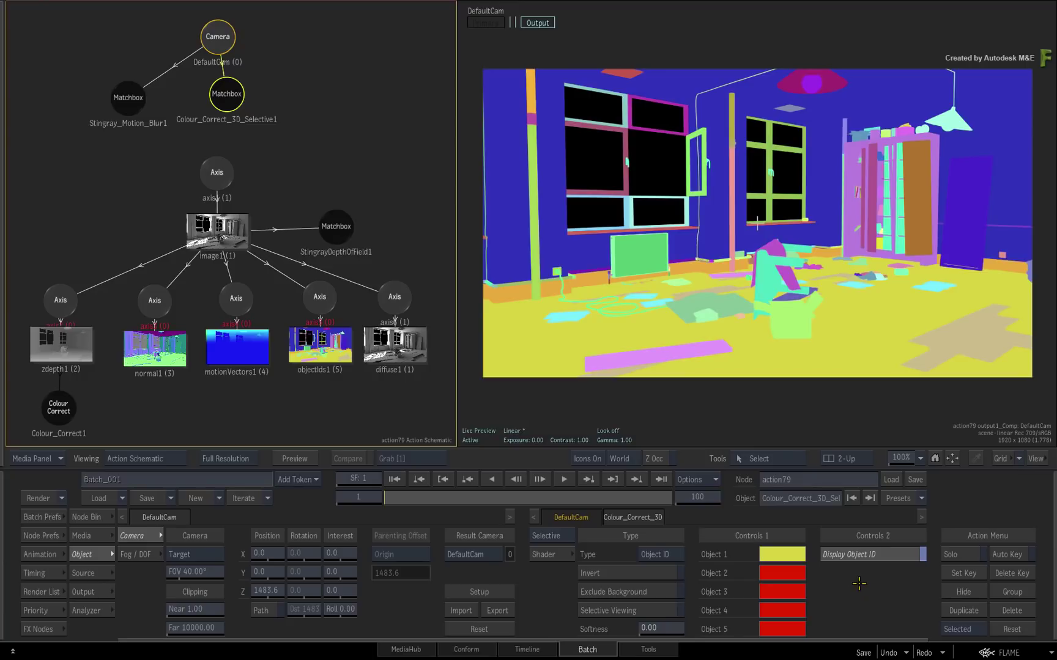
pyautogui.click(864, 556)
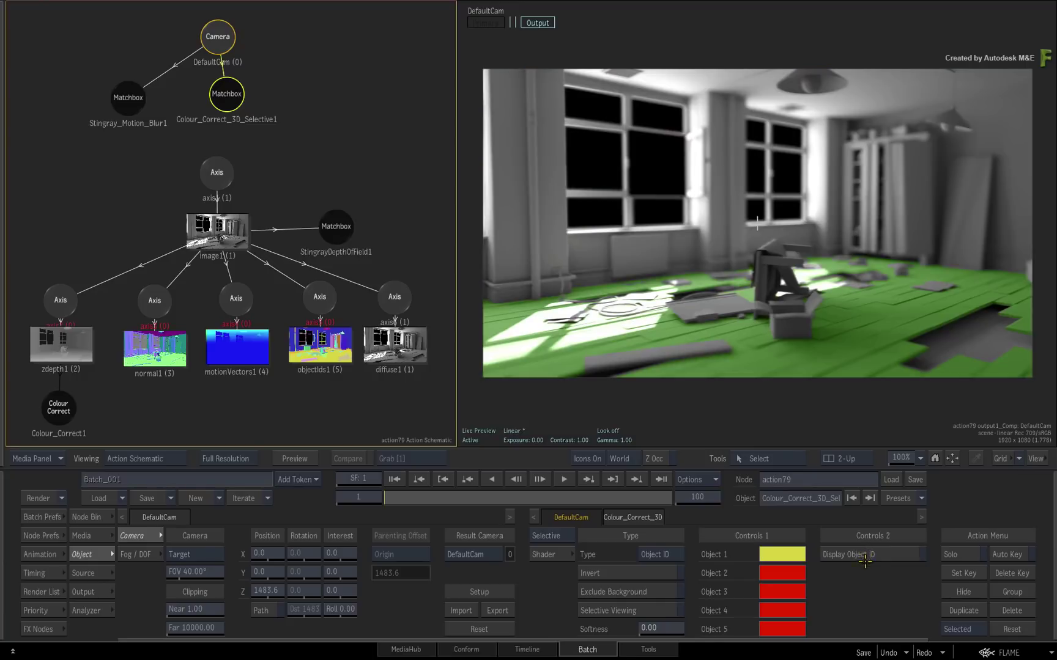
pyautogui.press('`')
# Add a StingrayBloom camera FX to DefaultCam and place its node to the right
pyautogui.rightClick(219, 38)
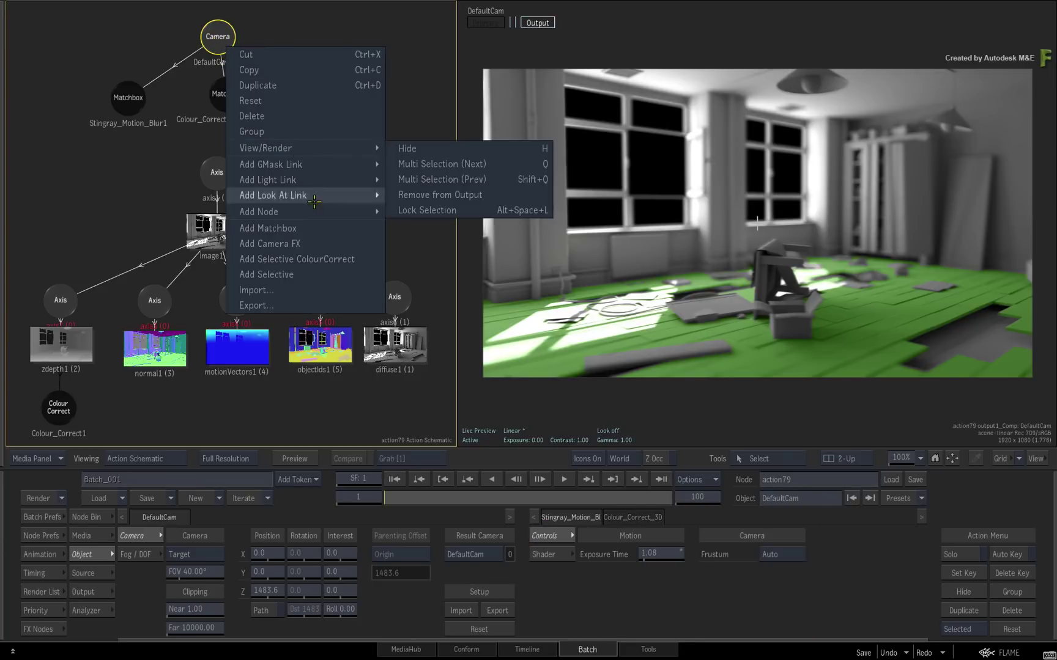
pyautogui.click(334, 243)
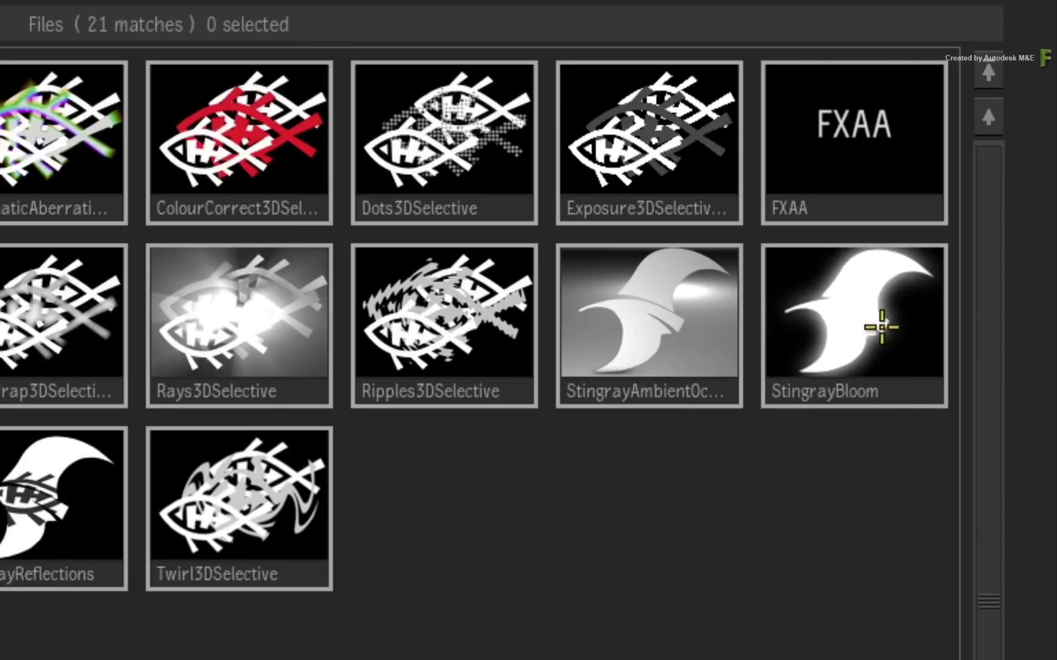
pyautogui.click(984, 189)
pyautogui.doubleClick(854, 318)
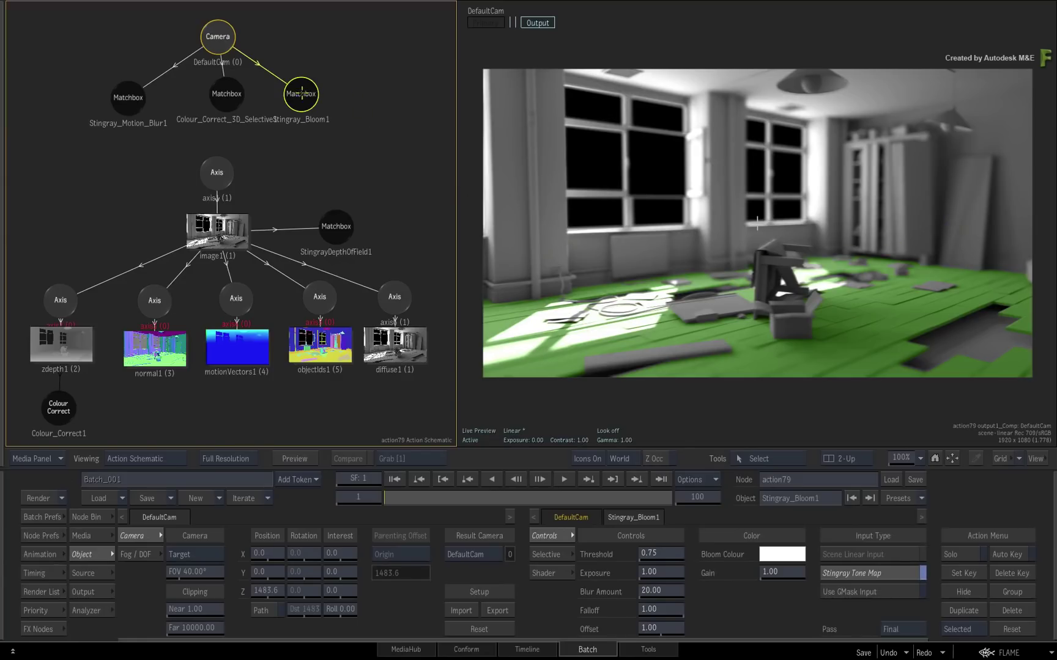
pyautogui.moveTo(302, 94); pyautogui.dragTo(346, 96)
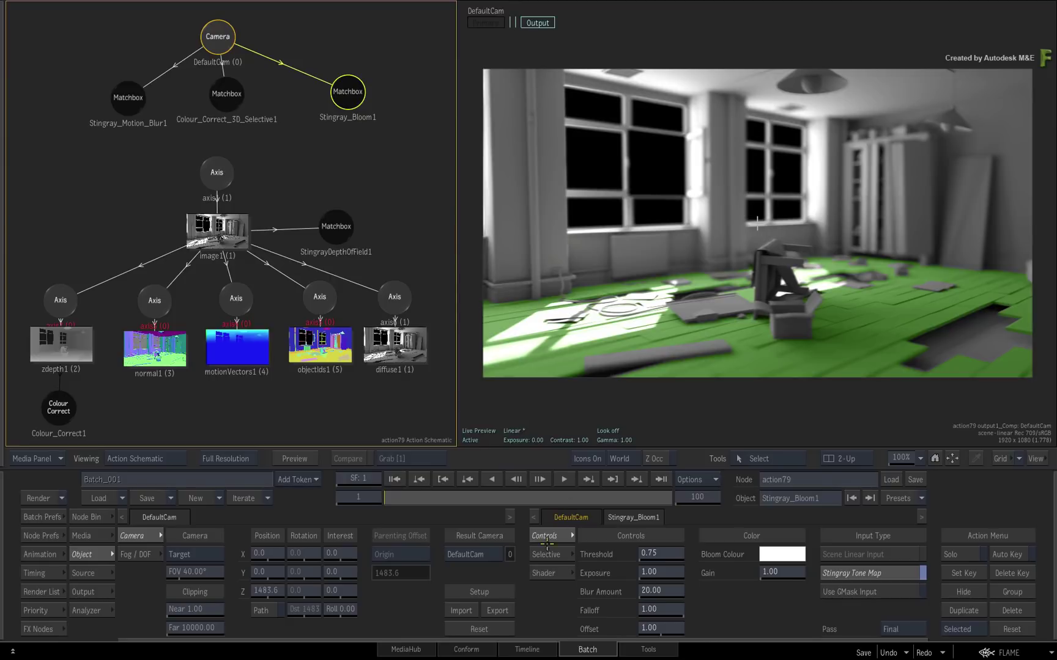
# Limit the bloom by Object ID to the blue walls, toggling background exclusion
pyautogui.click(546, 554)
pyautogui.click(651, 592)
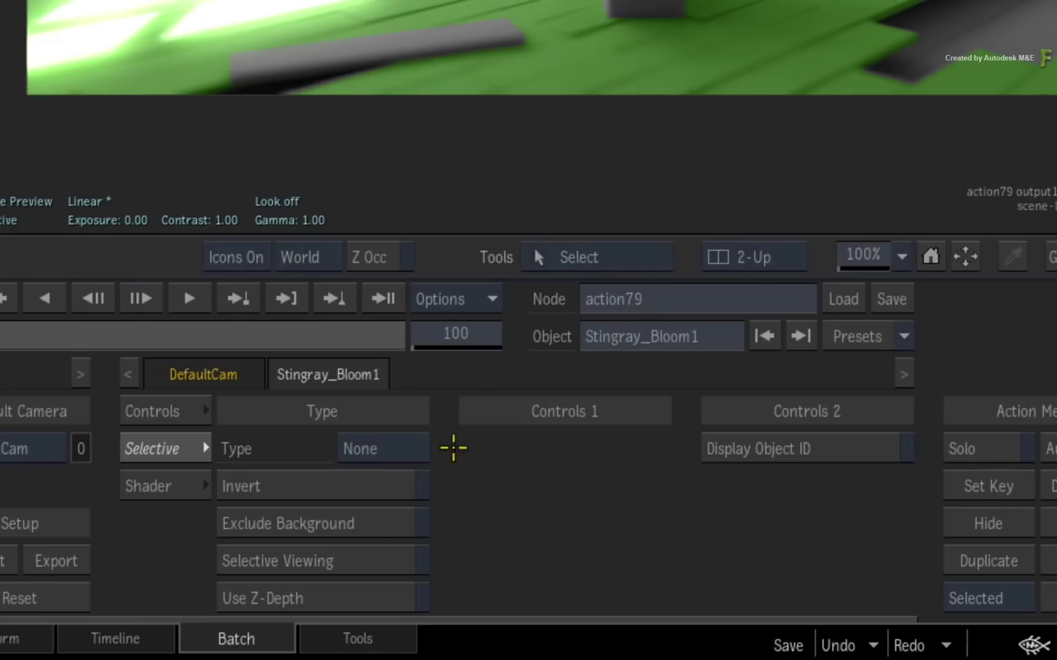
pyautogui.click(409, 450)
pyautogui.click(406, 366)
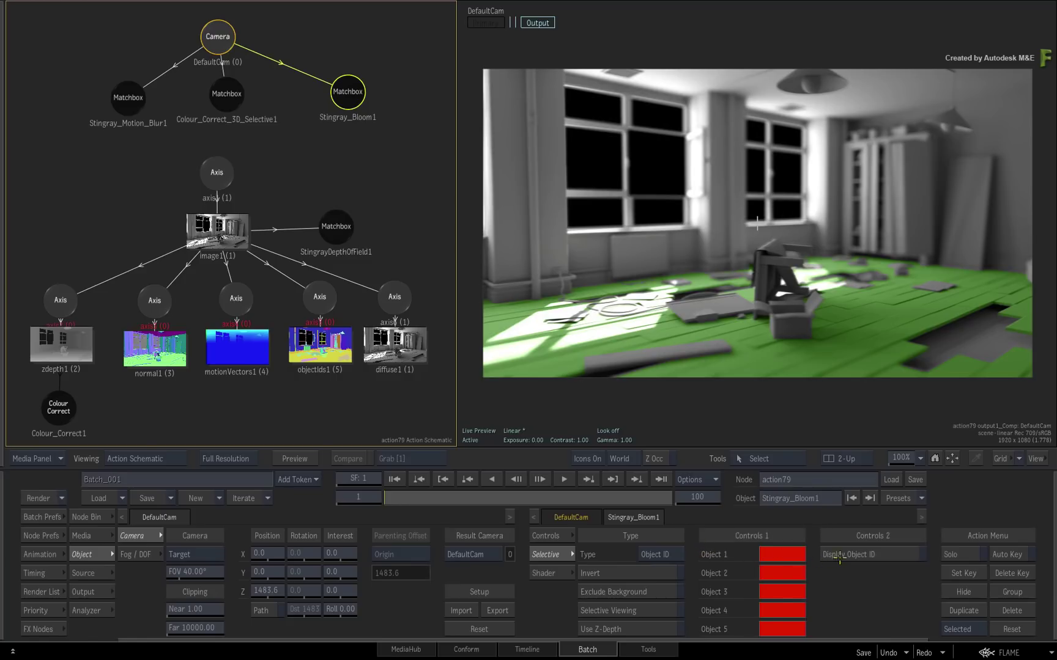
pyautogui.click(839, 556)
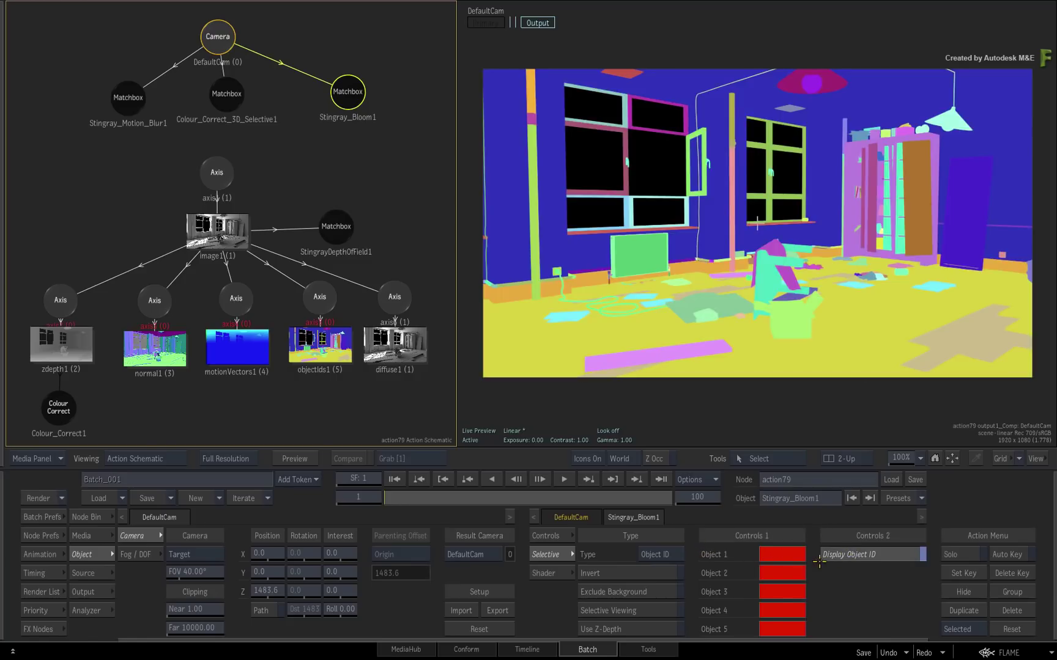
pyautogui.click(794, 555)
pyautogui.click(656, 346)
pyautogui.click(719, 179)
pyautogui.click(903, 532)
pyautogui.click(869, 554)
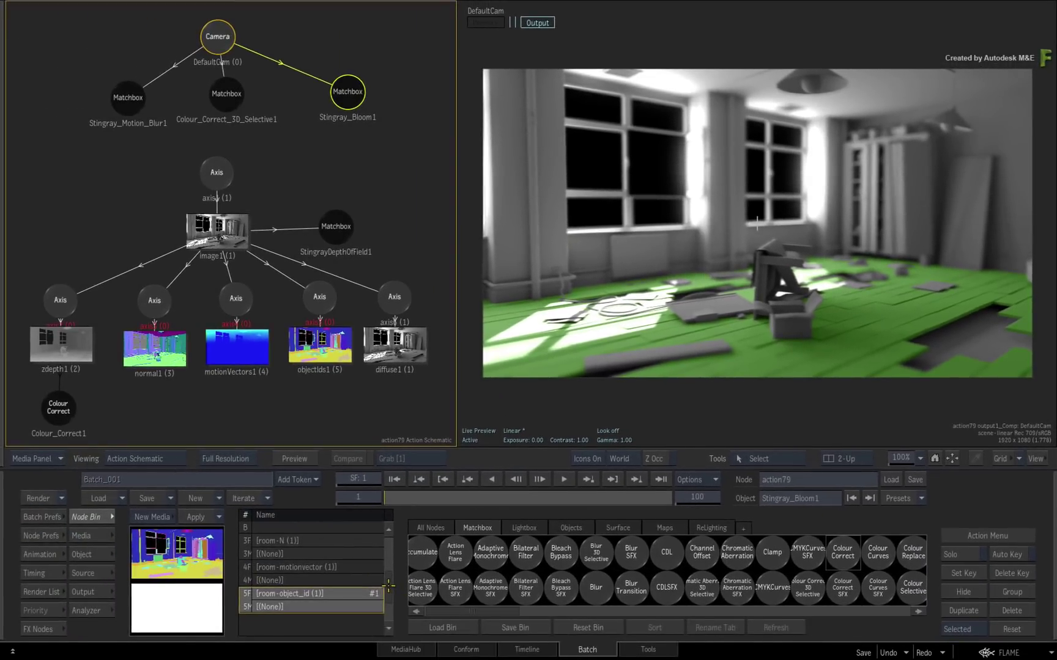
# Select the room render media and enlarge the viewer to a single 1-Up view
pyautogui.scroll(3, 381, 551)
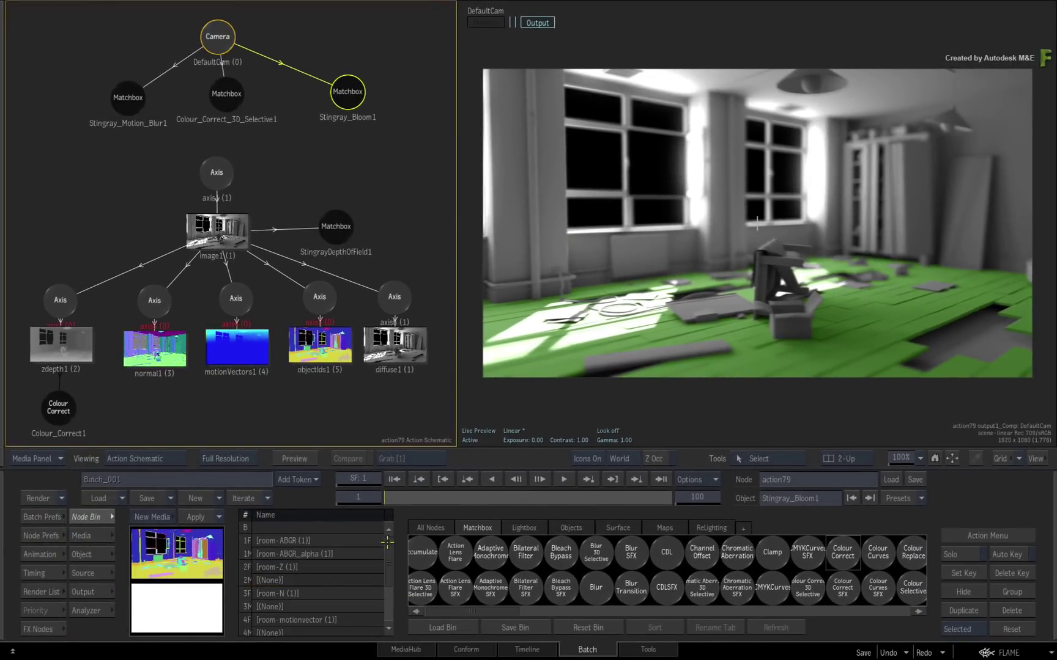
pyautogui.click(249, 552)
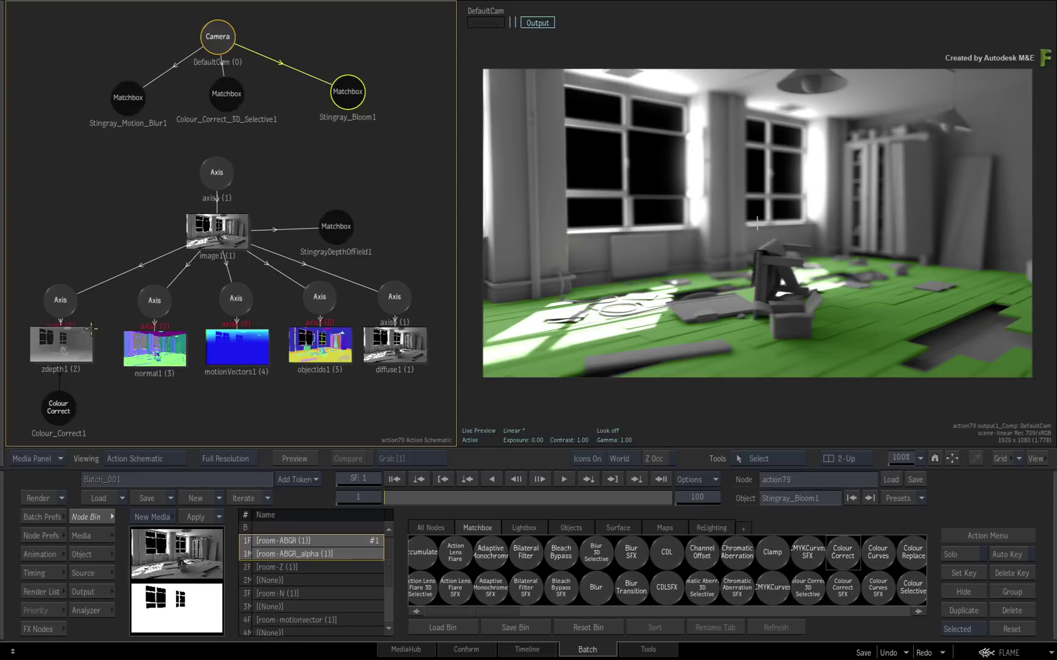
pyautogui.click(674, 413)
pyautogui.press('`')
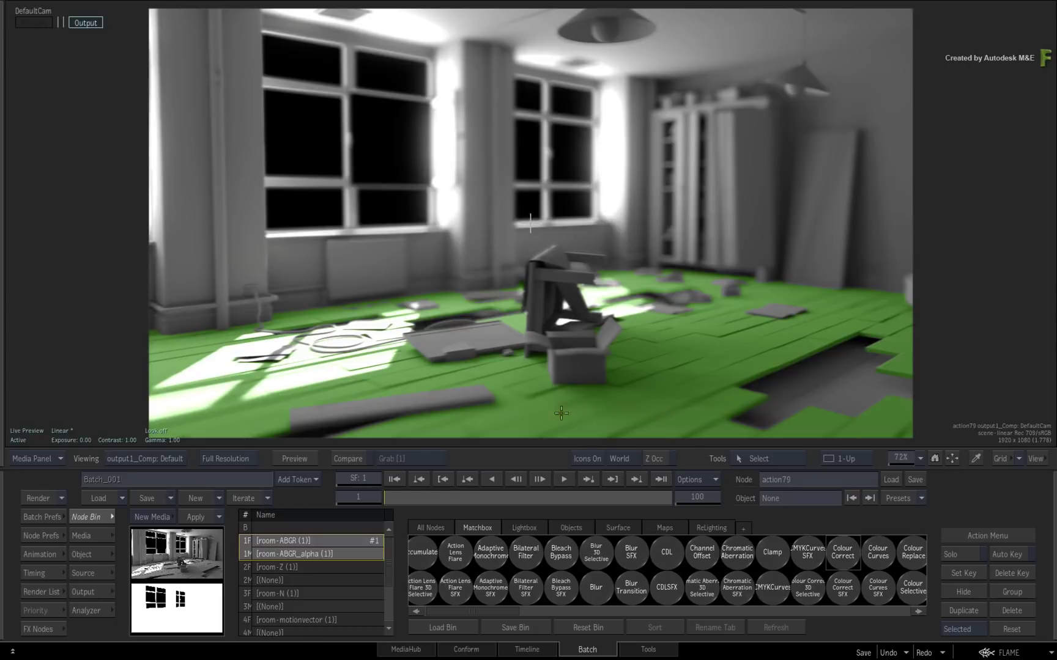
# In Output, step through the render passes from Motion Vectors, Normals, ObjectID to Z-Depth HQ
pyautogui.click(94, 588)
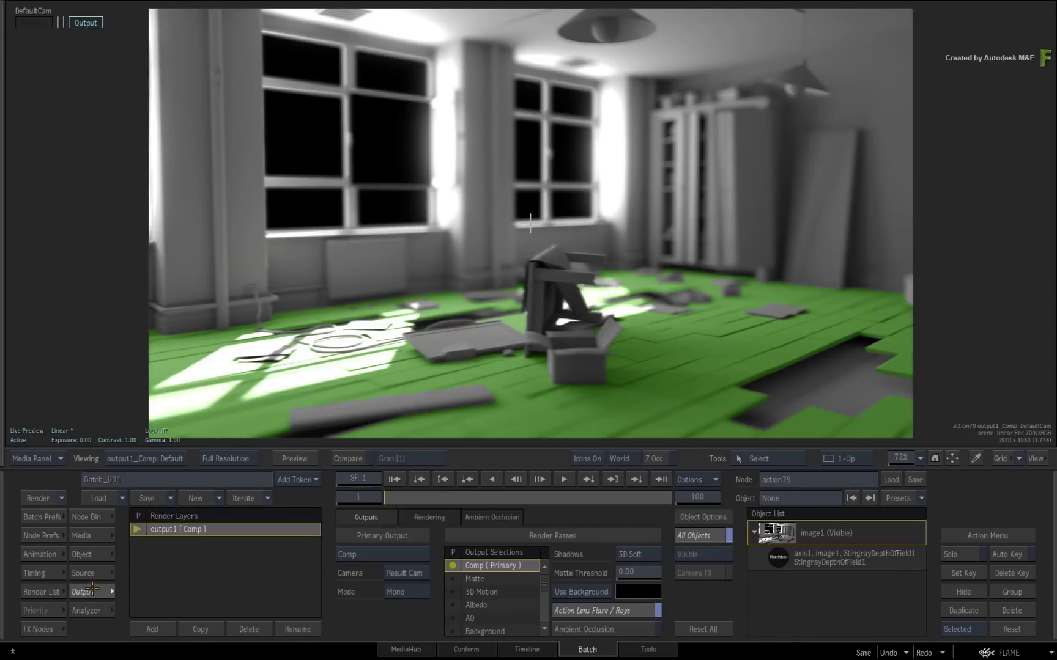
pyautogui.moveTo(543, 582); pyautogui.dragTo(545, 598)
pyautogui.click(518, 592)
pyautogui.click(517, 605)
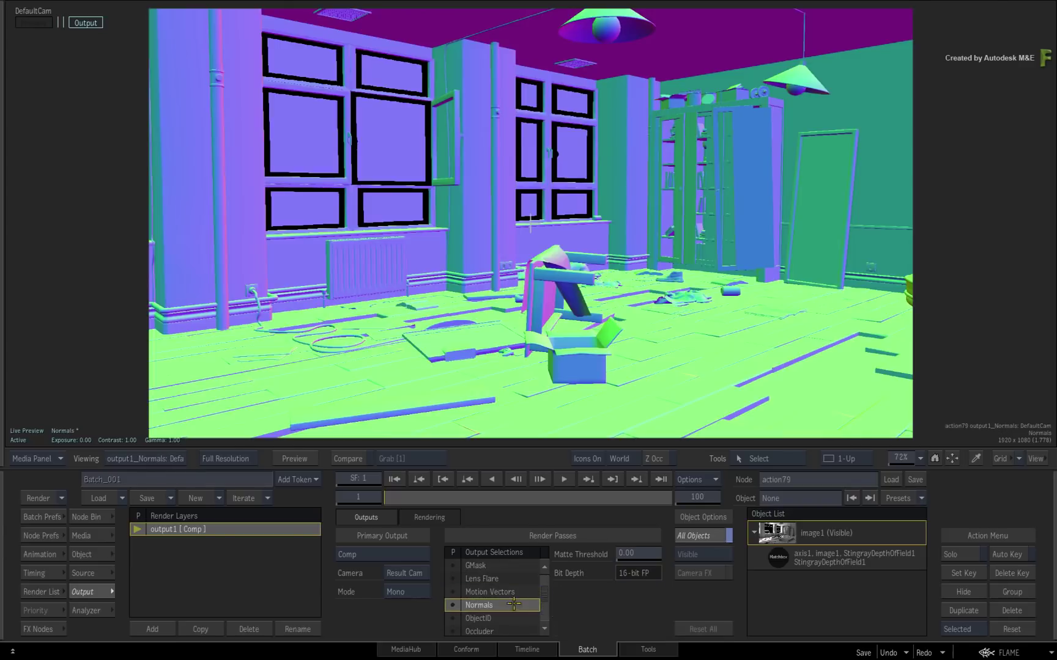
pyautogui.click(510, 618)
pyautogui.click(513, 618)
pyautogui.click(514, 619)
pyautogui.click(515, 618)
pyautogui.click(516, 619)
pyautogui.click(516, 618)
pyautogui.click(516, 619)
pyautogui.click(516, 618)
pyautogui.click(515, 618)
pyautogui.click(515, 619)
pyautogui.click(513, 618)
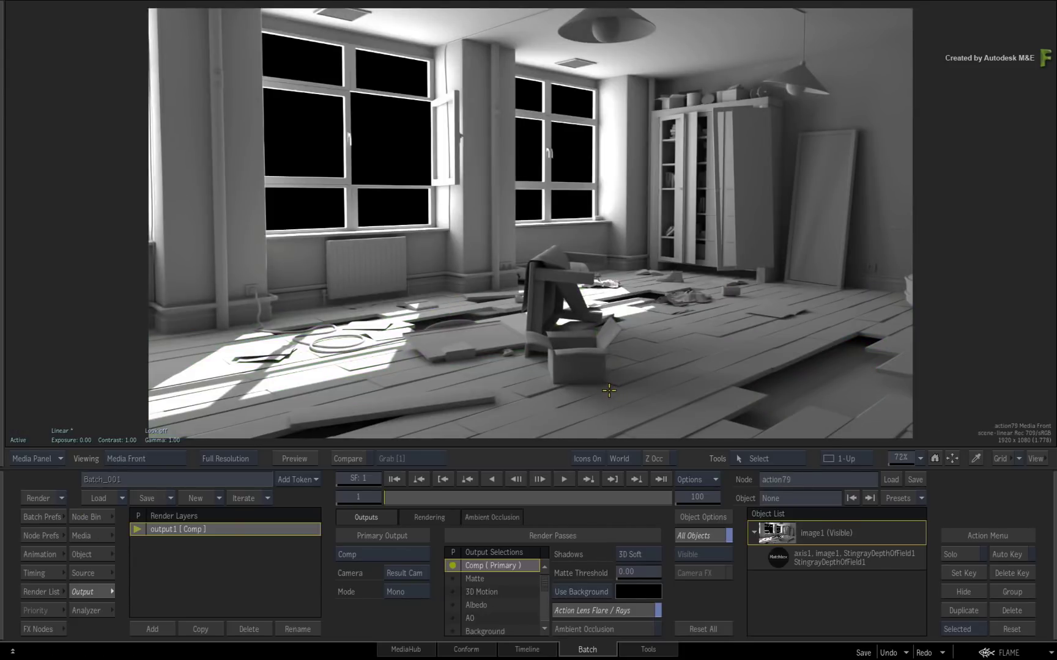
# Restore the Node Bin and flip between Media Front (F1) and the Comp output (F4), ending on Comp
pyautogui.press('F4')
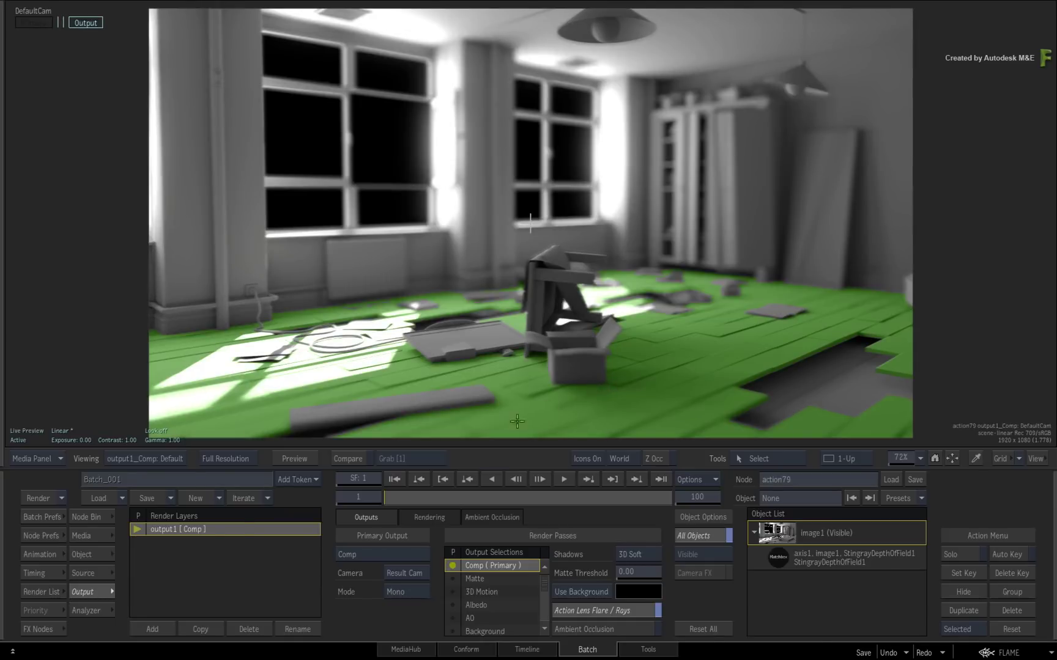
pyautogui.click(82, 523)
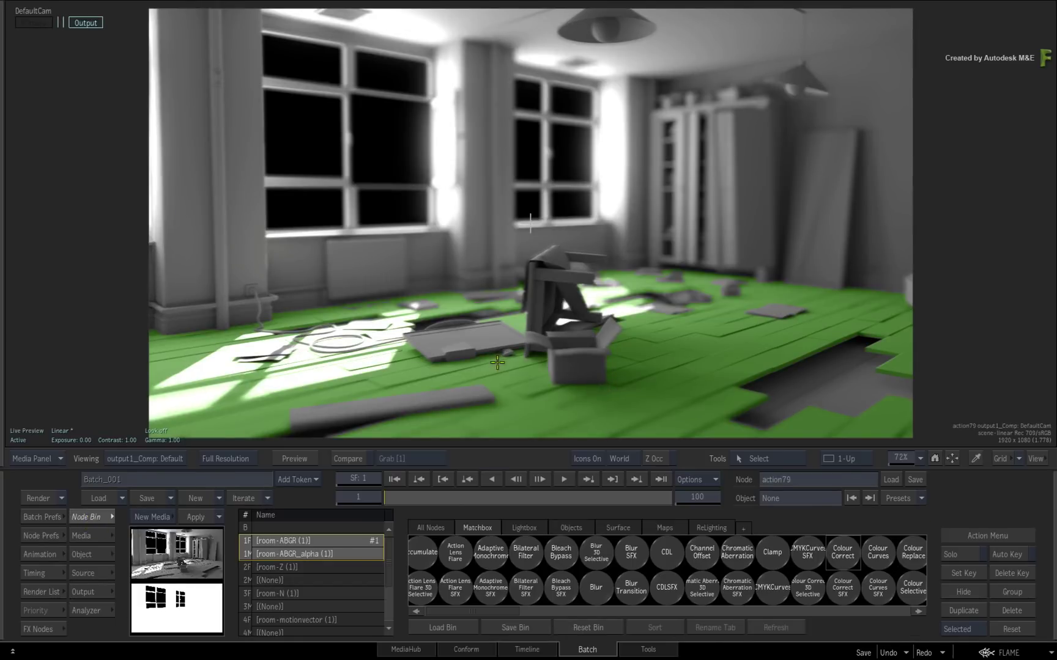
pyautogui.press('F1')
pyautogui.press('F4')
pyautogui.press('F1')
pyautogui.press('F4')
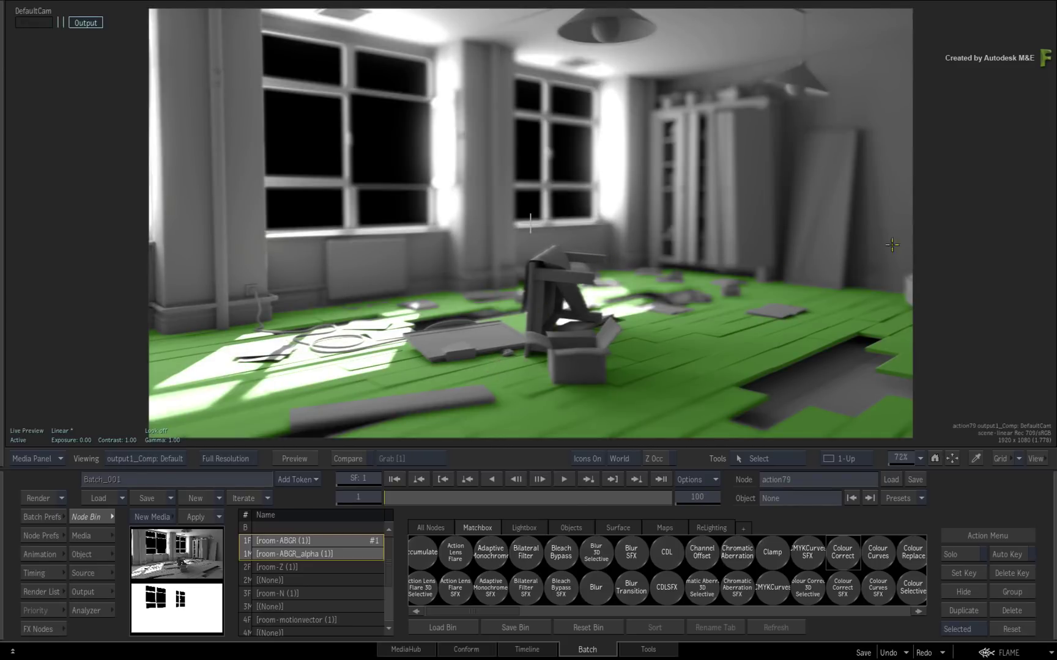